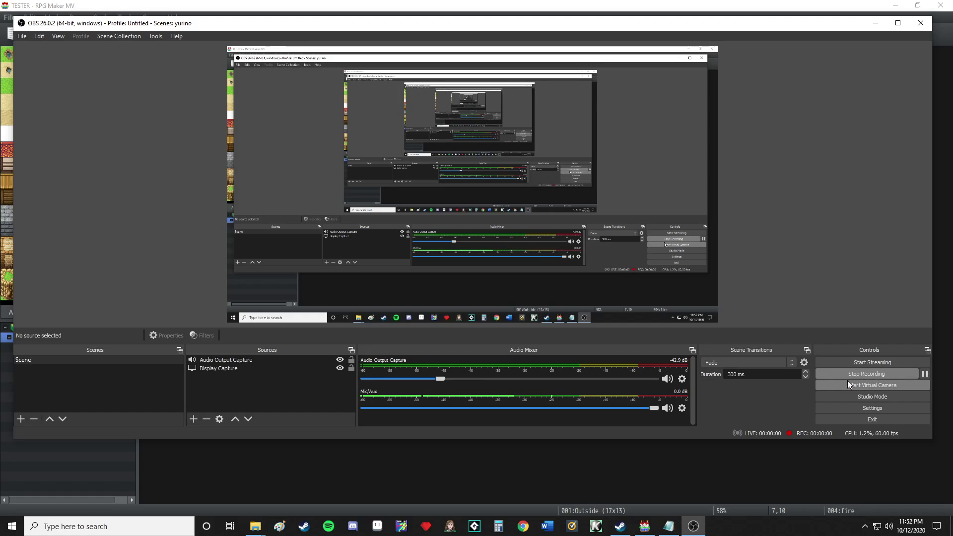
# Start the OBS Studio screen recording and return to the RPG Maker MV project.
pyautogui.click(576, 460)
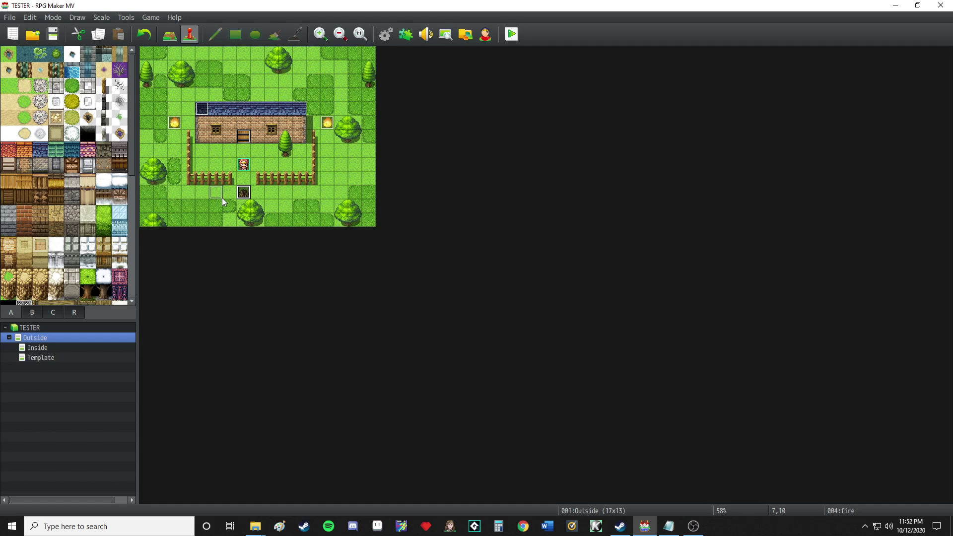
# Move the fence event from 7,10 to 6,11 and open event options on door tile 6,6.
pyautogui.moveTo(222, 198); pyautogui.dragTo(230, 206)
pyautogui.rightClick(228, 142)
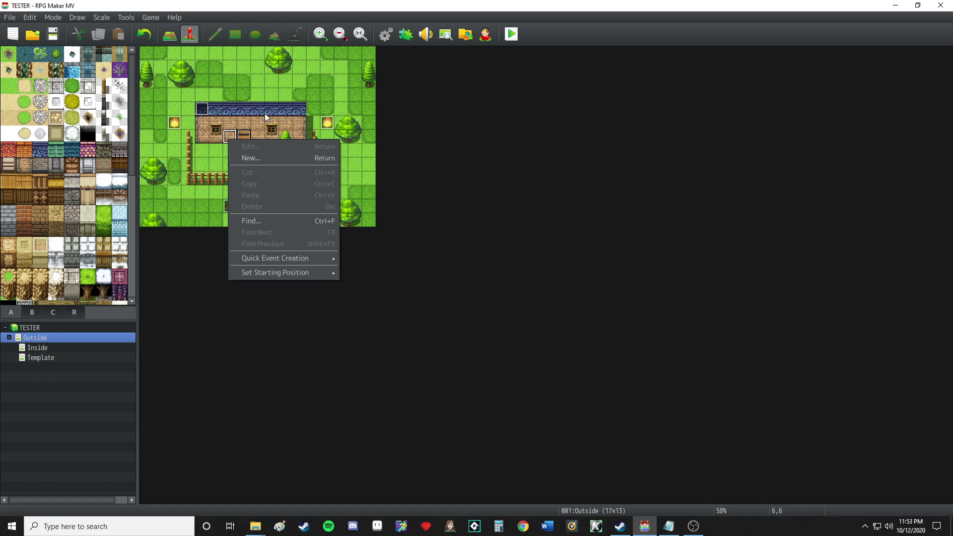
# Create a door event named Switch with the plugin command 'Light 2' and save it.
pyautogui.click(259, 159)
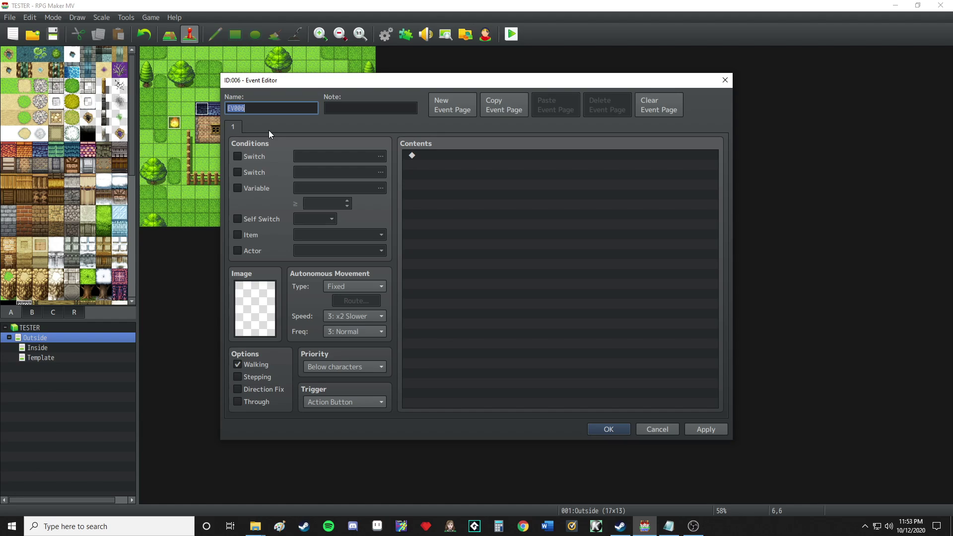
pyautogui.write('Switch')
pyautogui.doubleClick(522, 215)
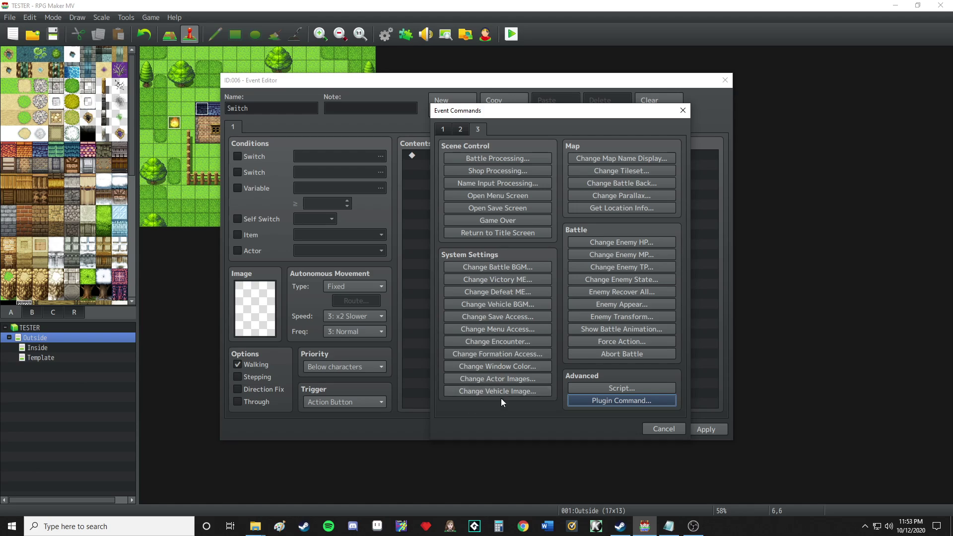
pyautogui.click(601, 400)
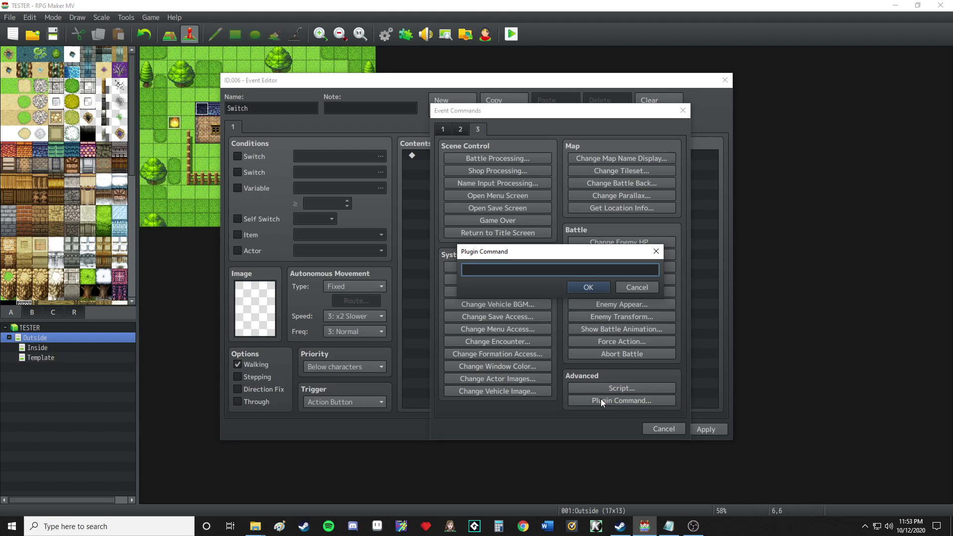
pyautogui.write('Light 2')
pyautogui.click(578, 287)
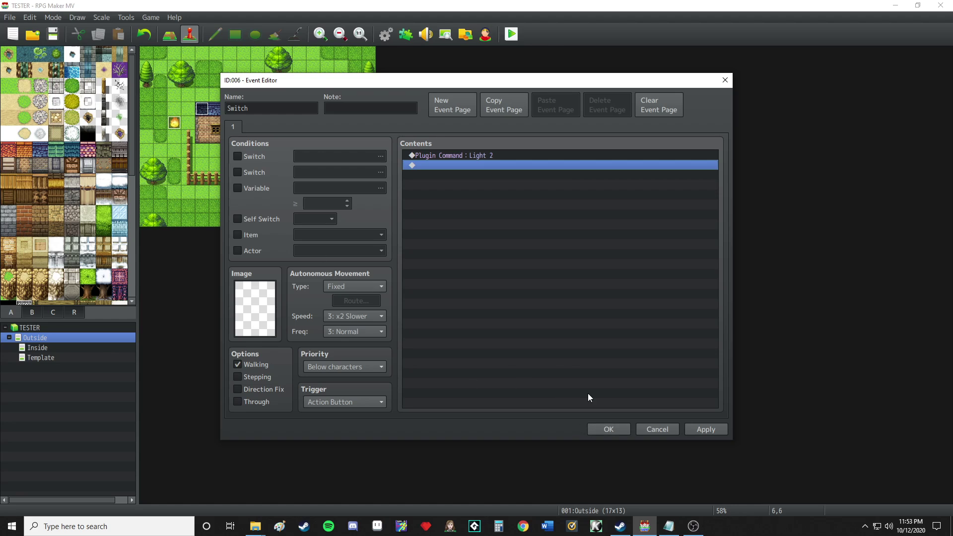
pyautogui.click(604, 426)
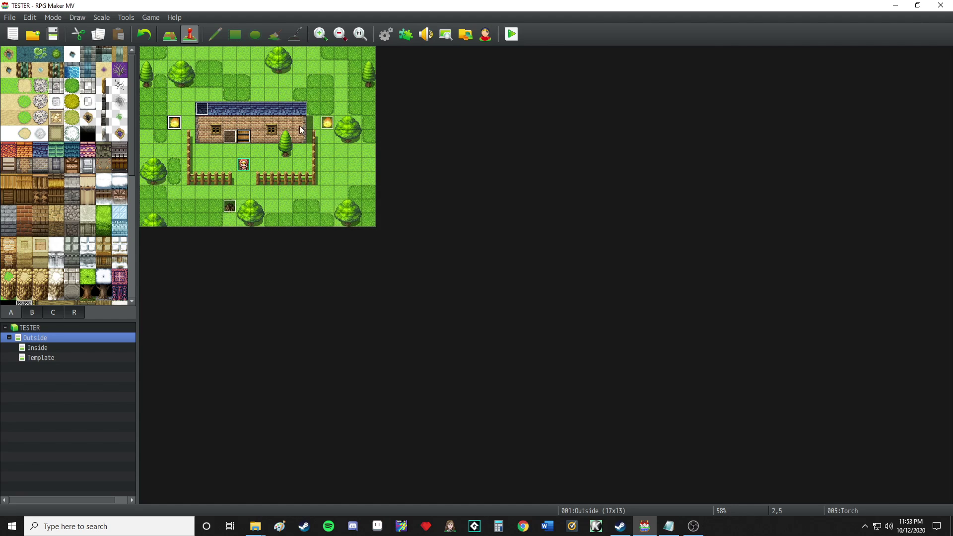
# Inspect the Outside torch event's note, Light 250 #a25600 -1 .9, and close it.
pyautogui.click(102, 347)
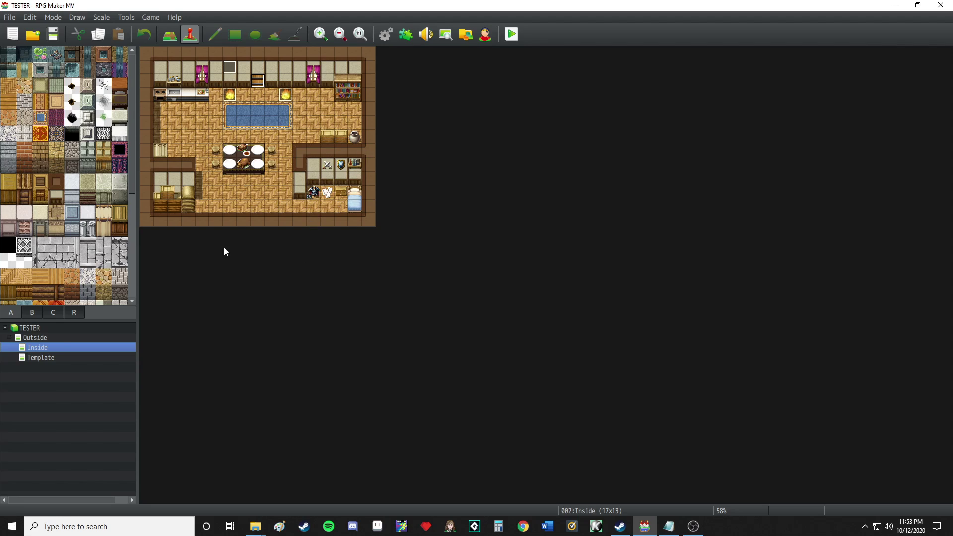
pyautogui.click(68, 329)
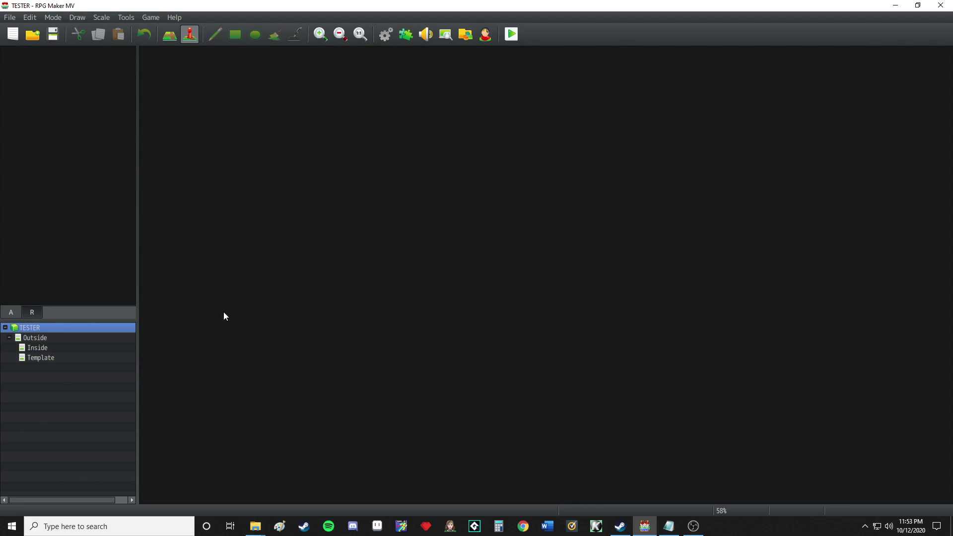
pyautogui.click(106, 340)
pyautogui.rightClick(175, 124)
pyautogui.click(190, 133)
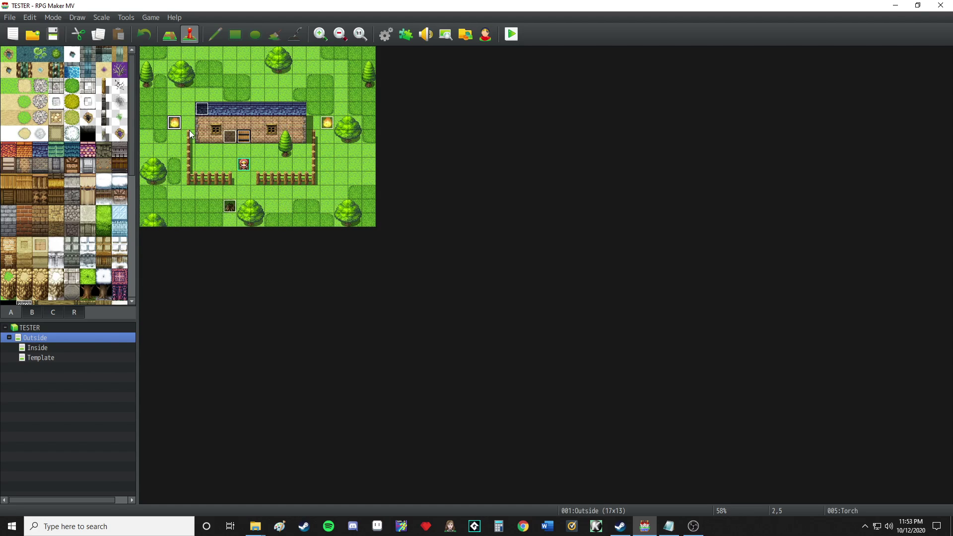
pyautogui.press('Tab')
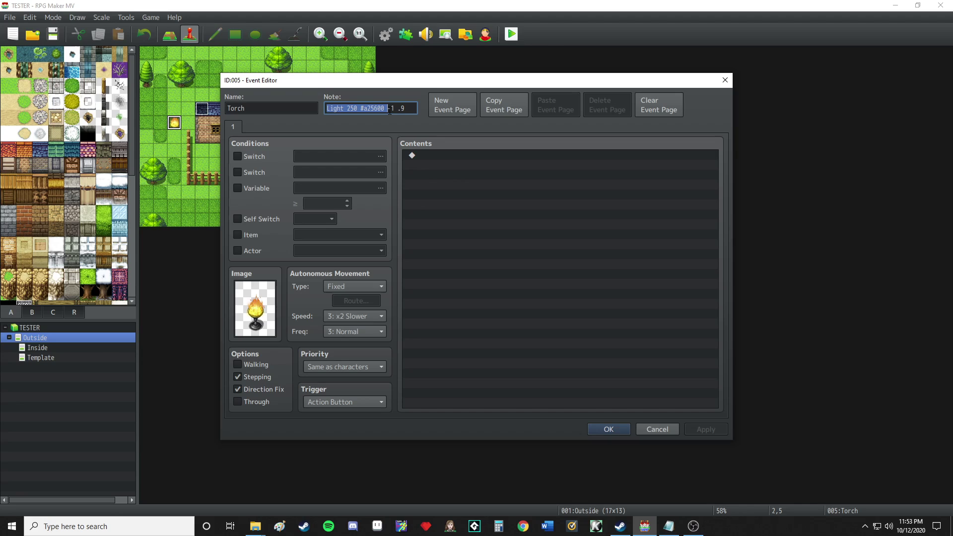
pyautogui.moveTo(393, 108); pyautogui.dragTo(396, 109)
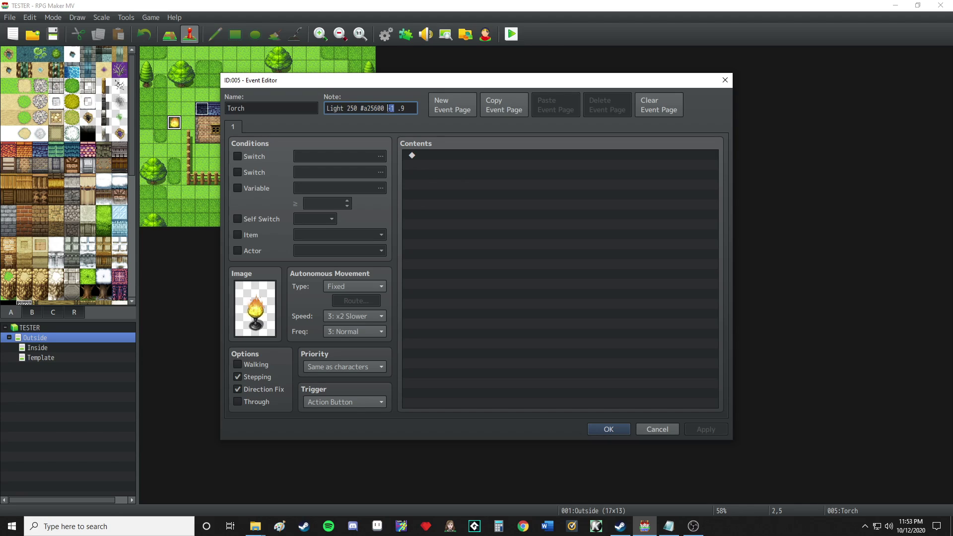
pyautogui.click(608, 428)
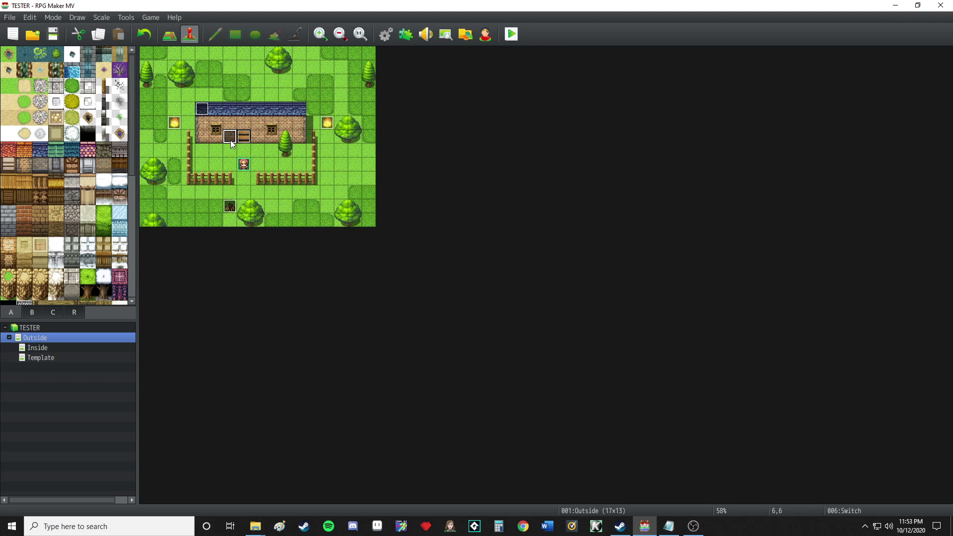
# Switch to the Inside map and select the event at 5,2.
pyautogui.click(239, 148)
pyautogui.click(88, 348)
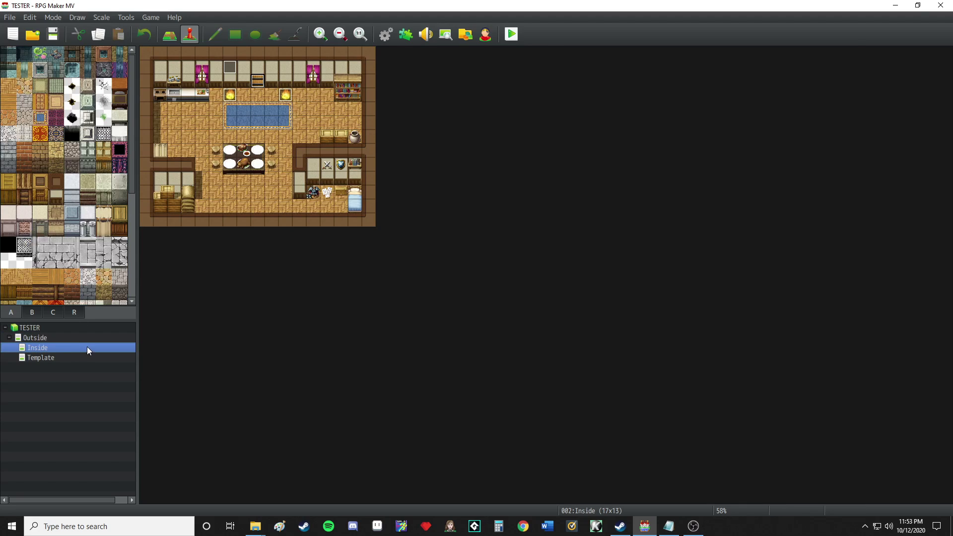
pyautogui.click(214, 78)
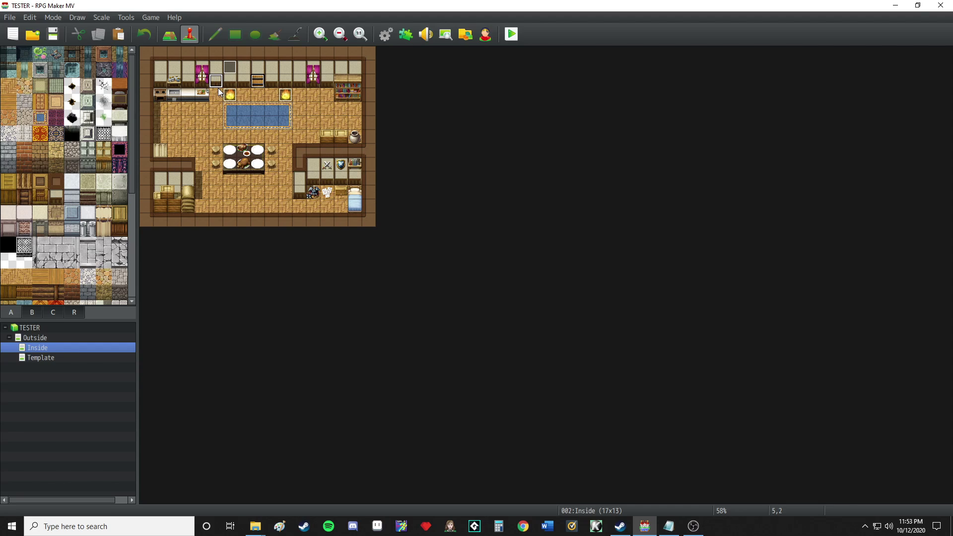
# Change the 5,2 event's plugin command from 'Light 2' to 'Light 2 on'.
pyautogui.rightClick(216, 86)
pyautogui.click(233, 90)
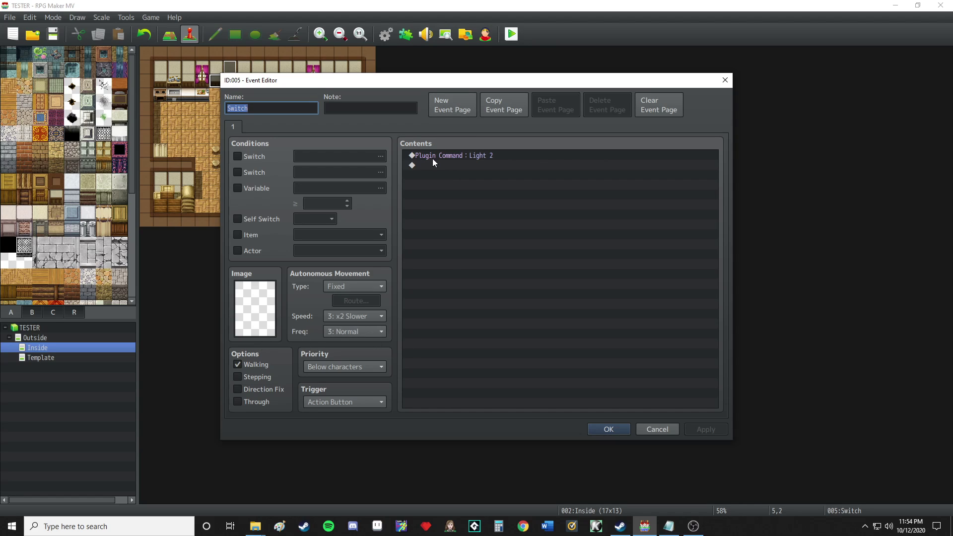
pyautogui.click(471, 158)
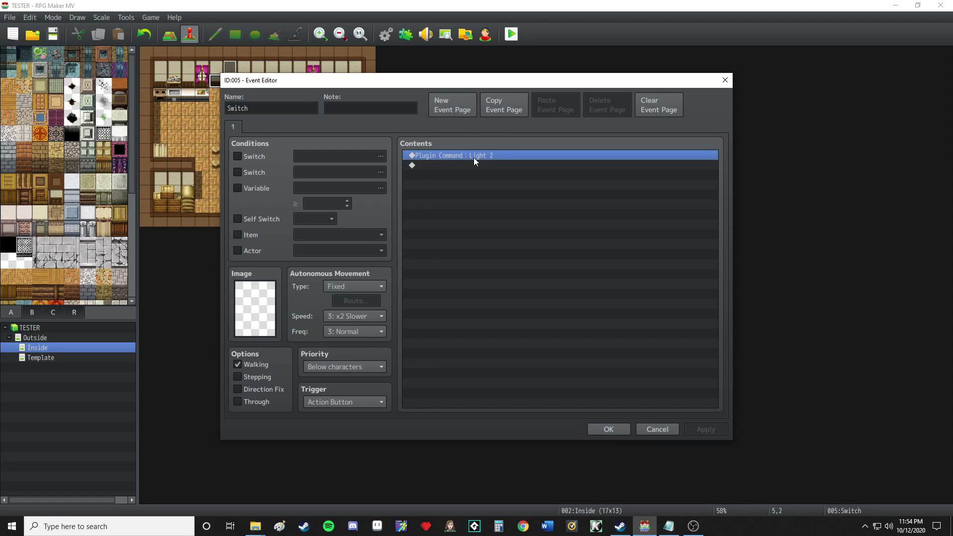
pyautogui.doubleClick(474, 157)
pyautogui.click(514, 272)
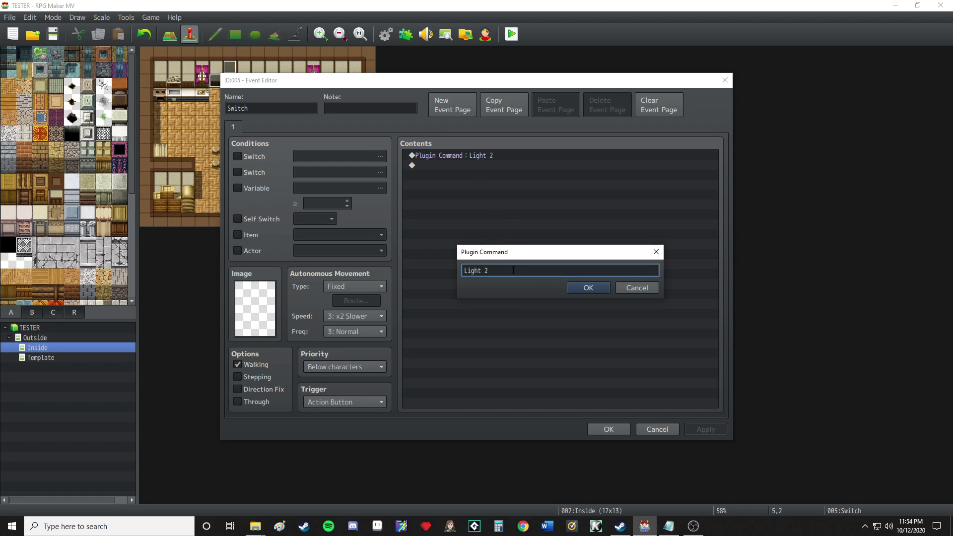
pyautogui.write('on')
pyautogui.click(569, 287)
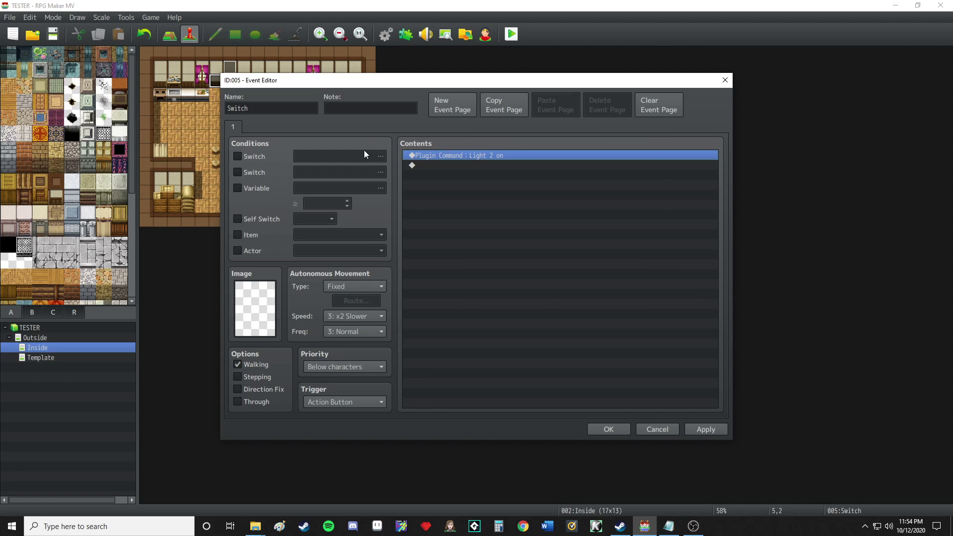
# Copy the event page, turn off Walking, and browse the sprite sheets for an image.
pyautogui.click(483, 105)
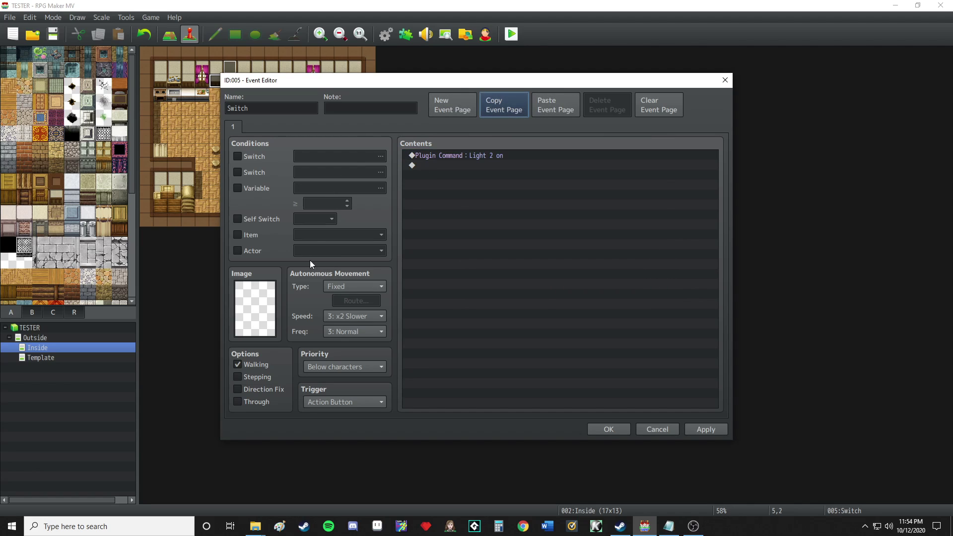
pyautogui.click(253, 365)
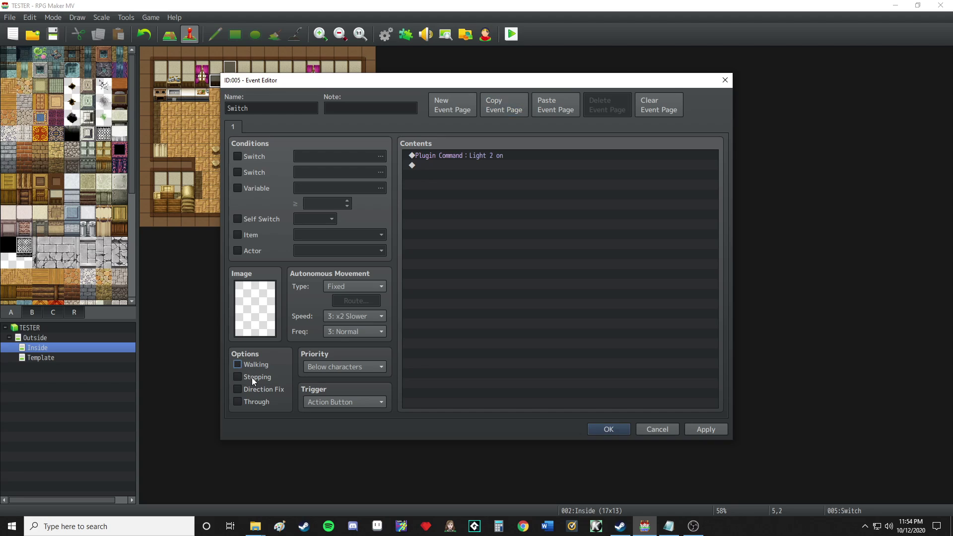
pyautogui.doubleClick(253, 317)
pyautogui.scroll(-1, 357, 307)
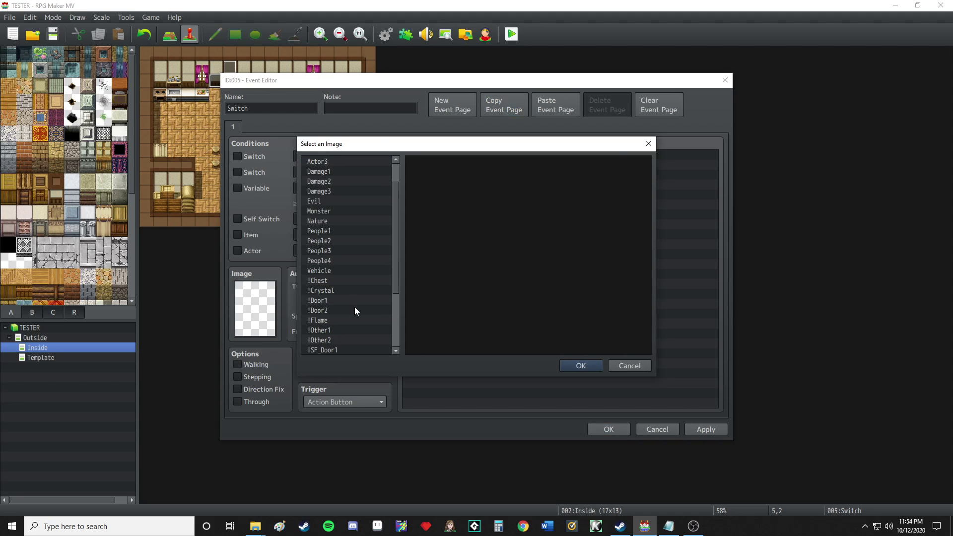
pyautogui.click(350, 310)
pyautogui.click(351, 329)
pyautogui.click(352, 337)
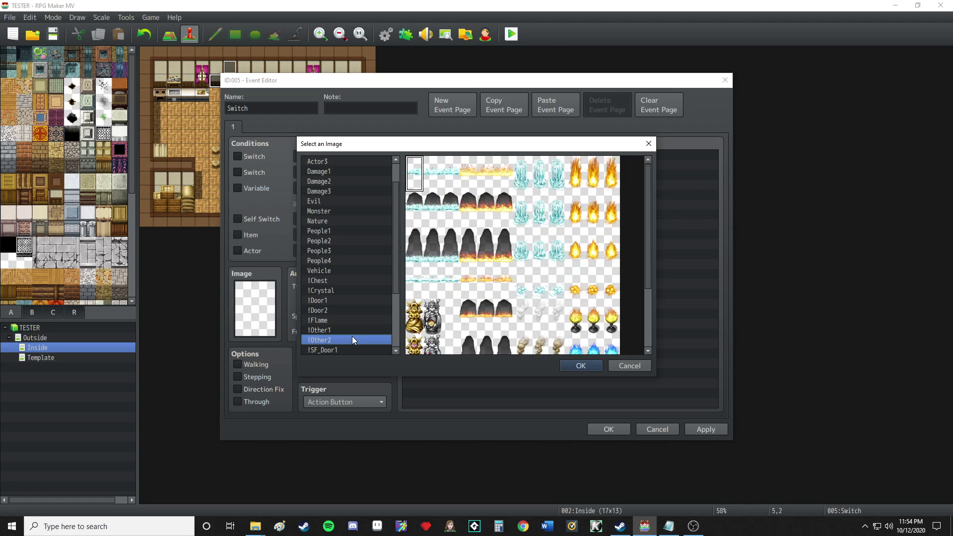
pyautogui.scroll(-2, 352, 334)
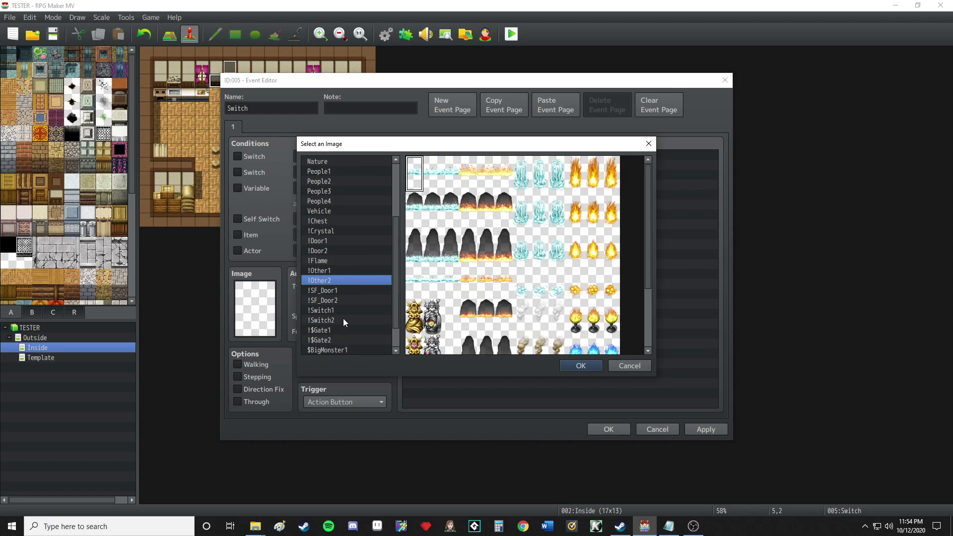
# Set the event image to the red round switch from !Switch2.
pyautogui.click(344, 319)
pyautogui.click(343, 311)
pyautogui.click(346, 316)
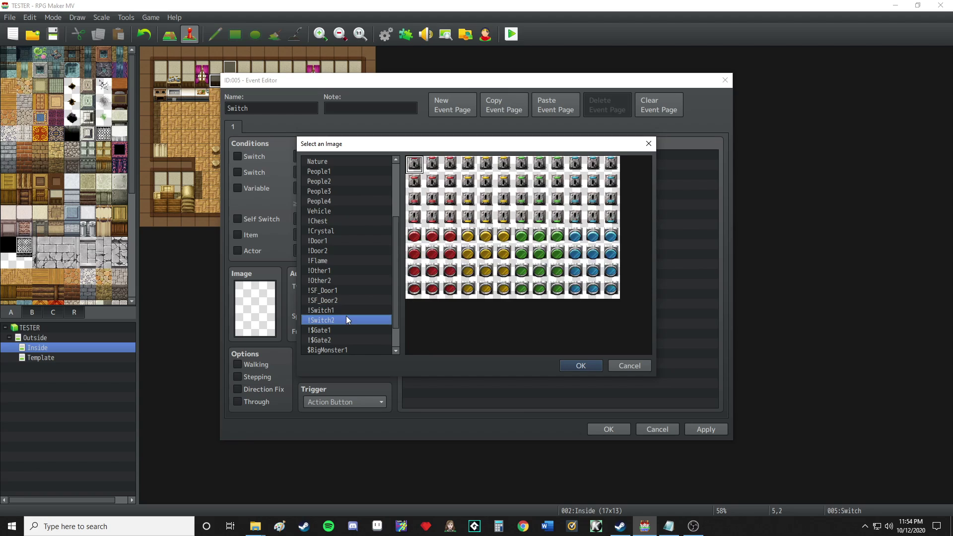
pyautogui.doubleClick(419, 167)
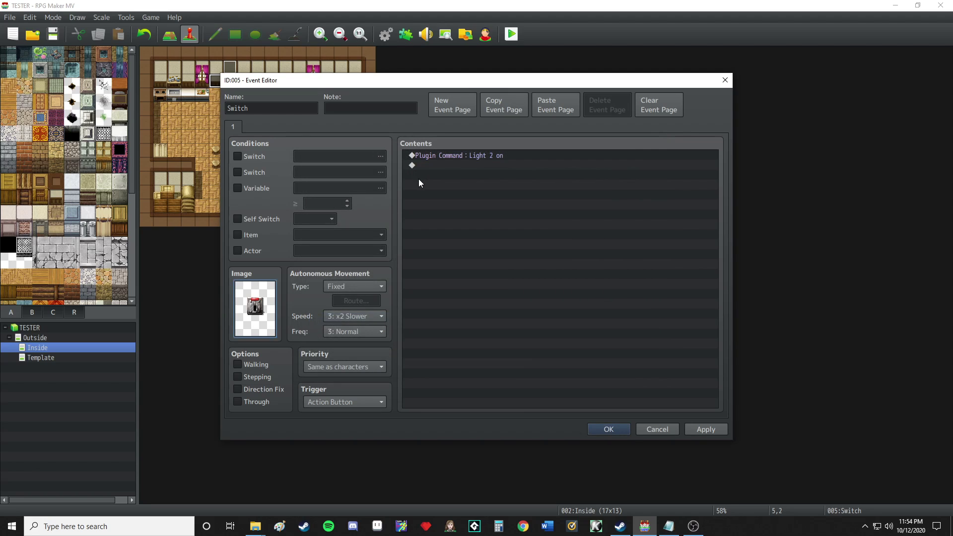
pyautogui.doubleClick(275, 317)
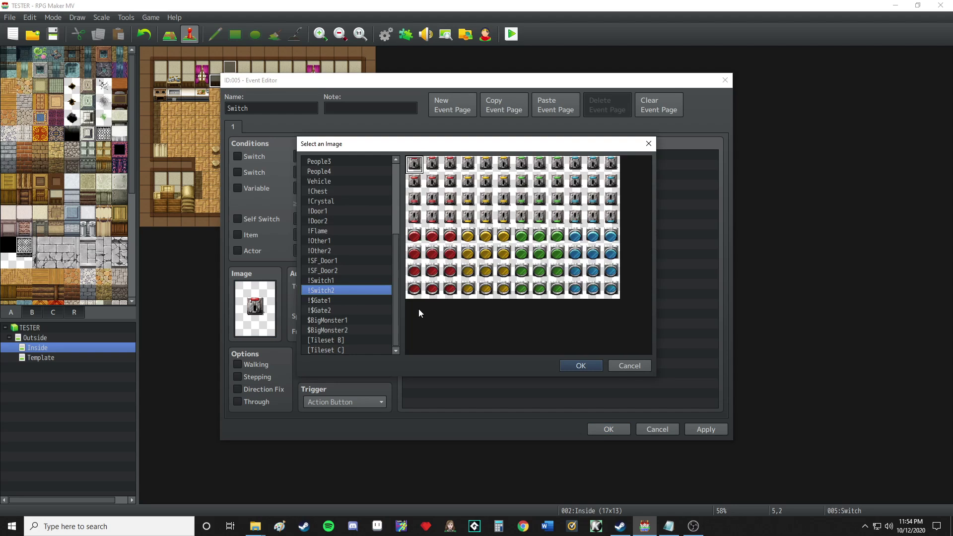
pyautogui.doubleClick(431, 236)
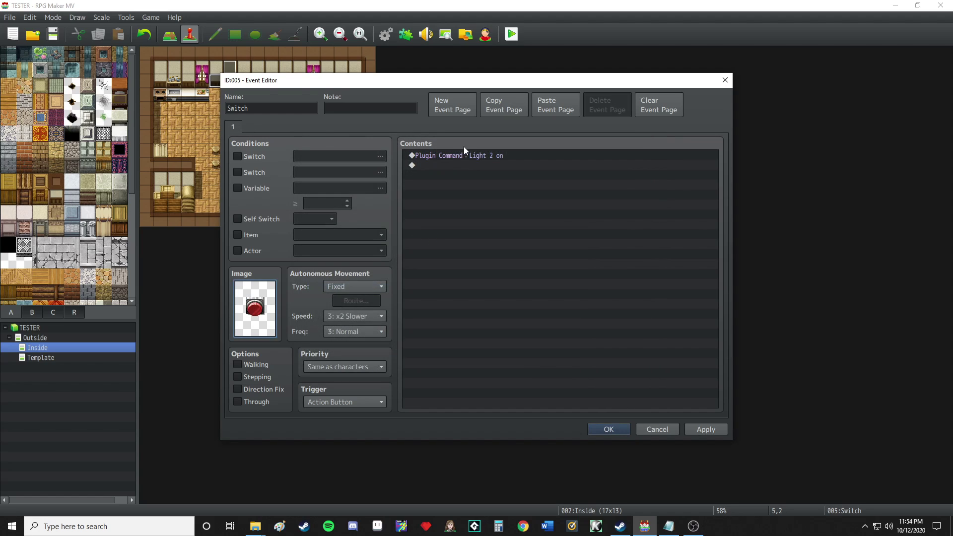
pyautogui.doubleClick(464, 162)
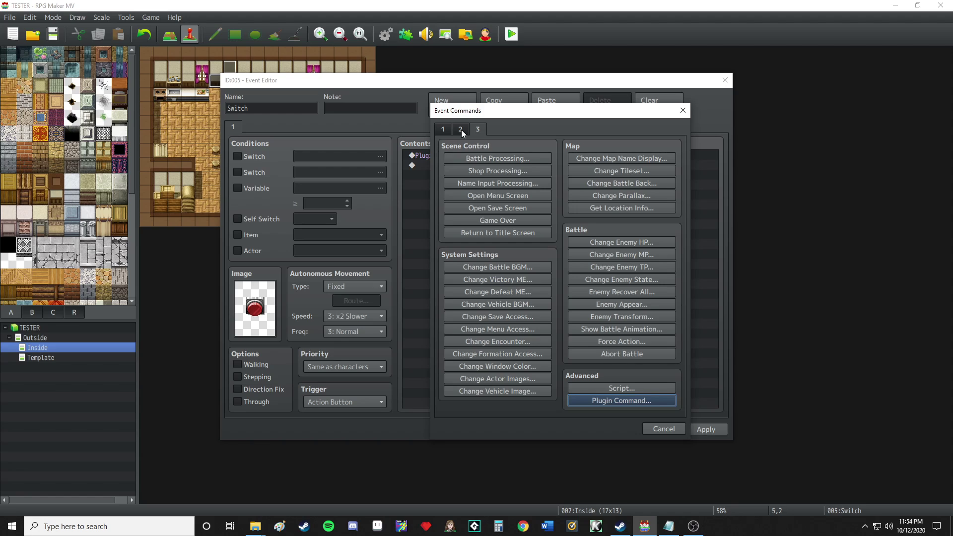
# Add a Control Self Switch A = ON command and paste the page as page 2.
pyautogui.click(507, 267)
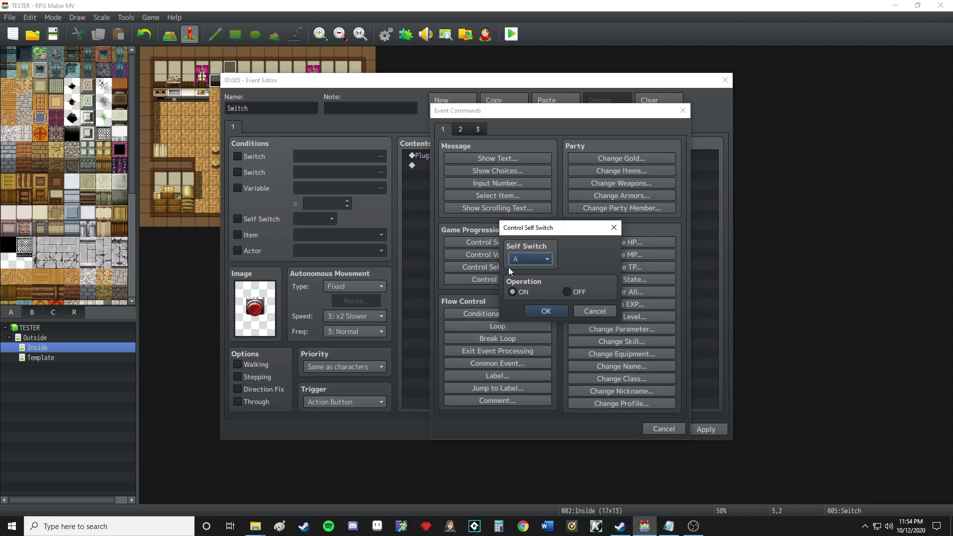
pyautogui.click(546, 311)
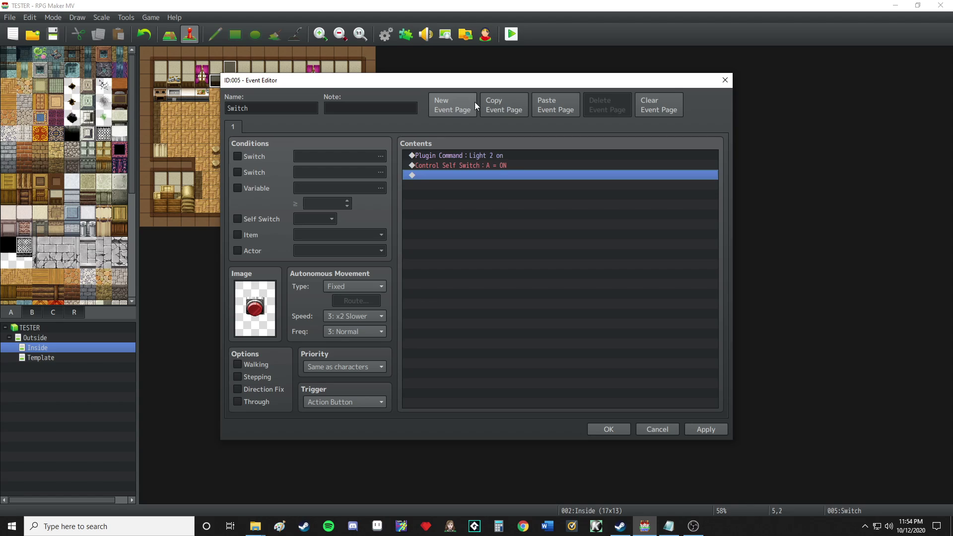
pyautogui.click(516, 110)
pyautogui.click(554, 109)
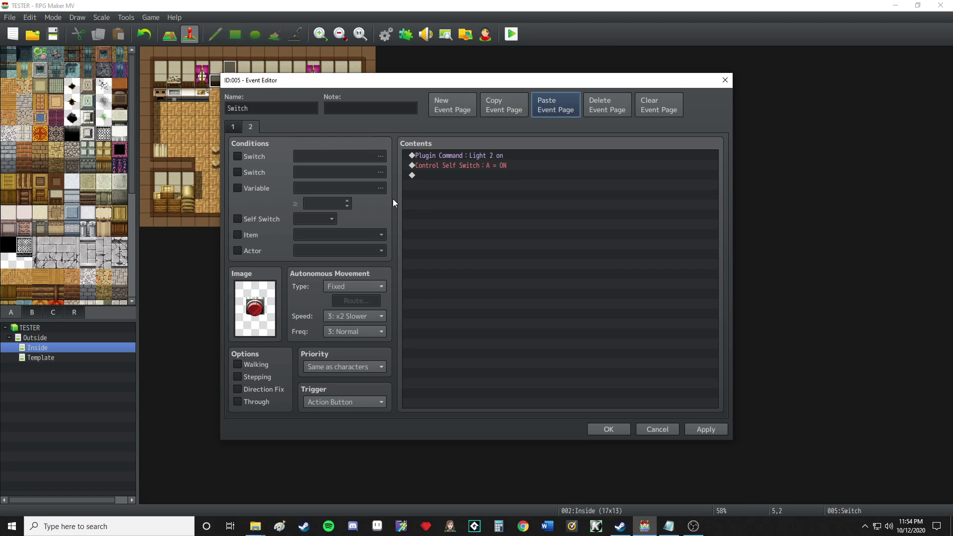
# Make page 2 require self switch A and change its command to set A OFF.
pyautogui.click(263, 191)
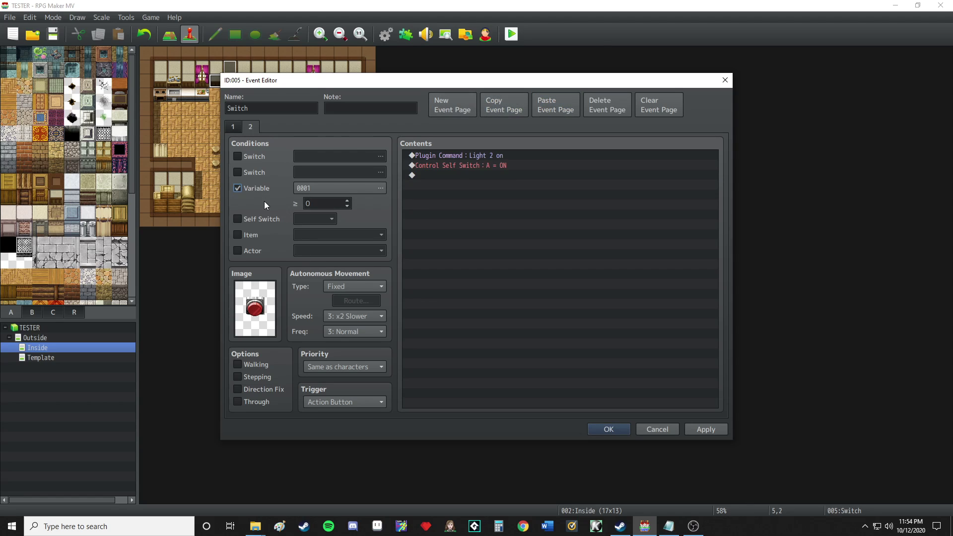
pyautogui.click(258, 192)
pyautogui.click(261, 218)
pyautogui.doubleClick(475, 166)
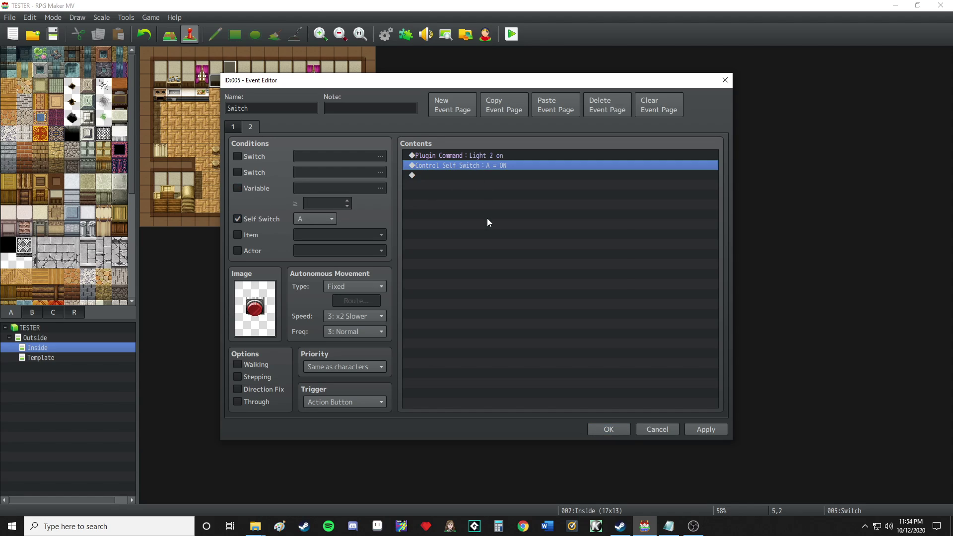
pyautogui.click(566, 292)
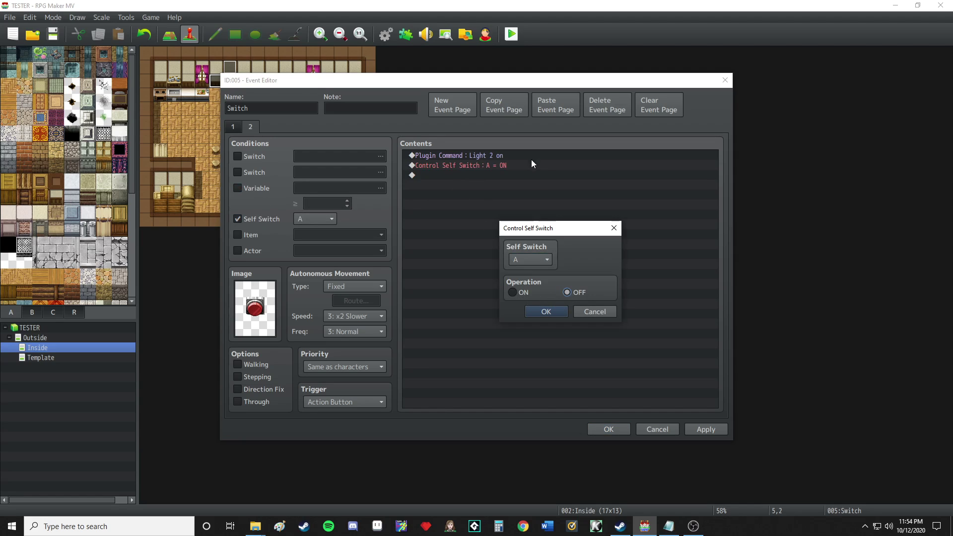
pyautogui.click(543, 311)
# Change page 2's plugin command to 'Light 2 off' and save the Switch event.
pyautogui.doubleClick(489, 155)
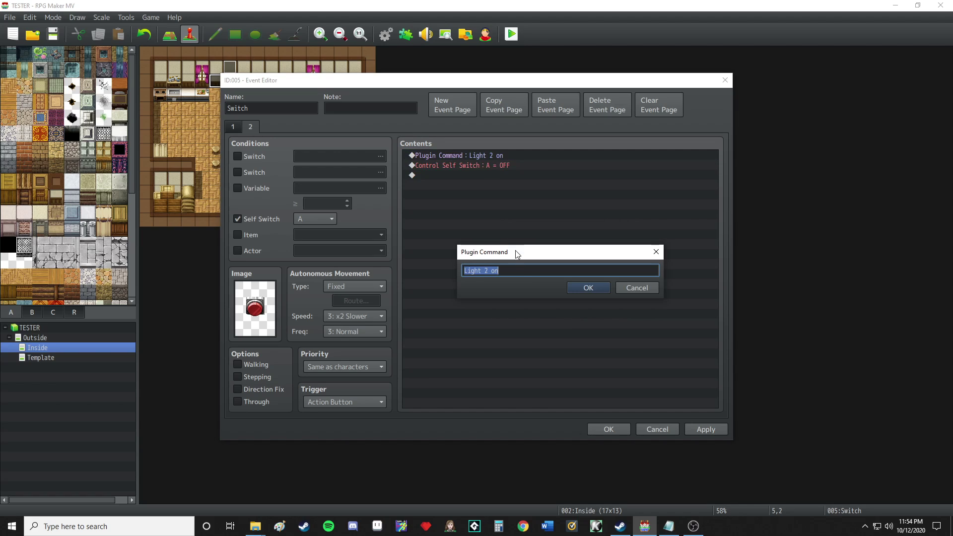
pyautogui.click(518, 270)
pyautogui.press('BackSpace')
pyautogui.write('ff')
pyautogui.click(583, 288)
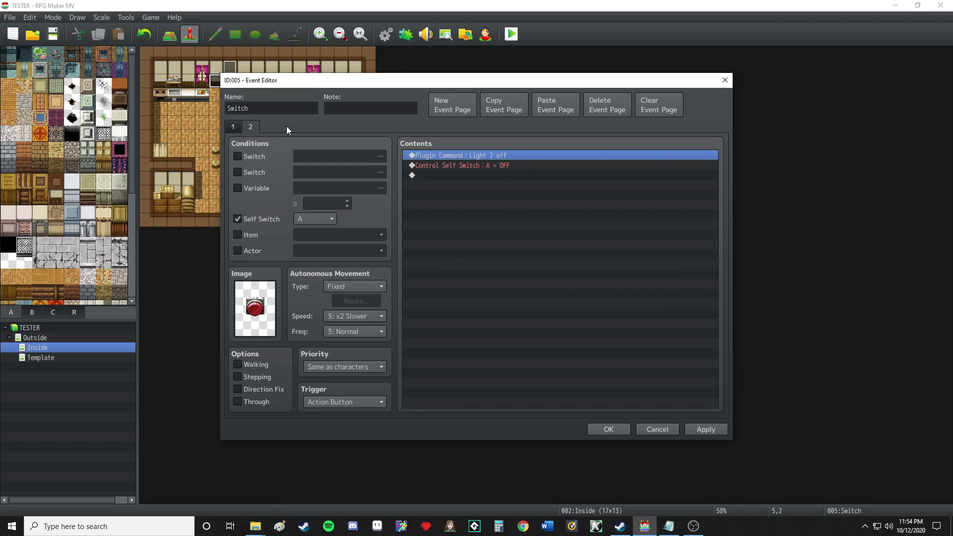
pyautogui.click(233, 127)
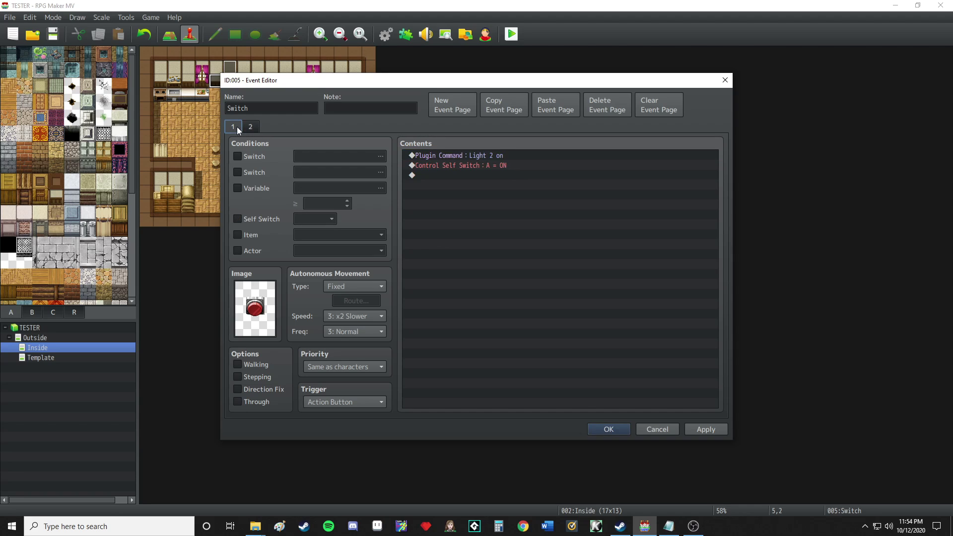
pyautogui.click(608, 430)
pyautogui.click(231, 99)
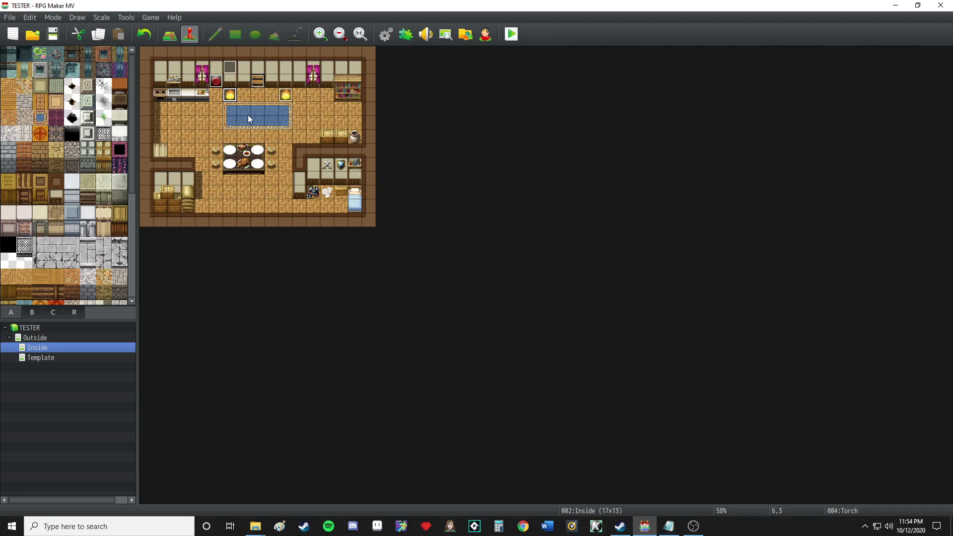
# Paste a copy of the torch event onto top-left wall tile 3,1.
pyautogui.click(188, 67)
pyautogui.hotkey('ctrl', 'v')
pyautogui.rightClick(190, 67)
pyautogui.press('Escape')
# Review page 2 of the Switch event, then close it.
pyautogui.rightClick(227, 79)
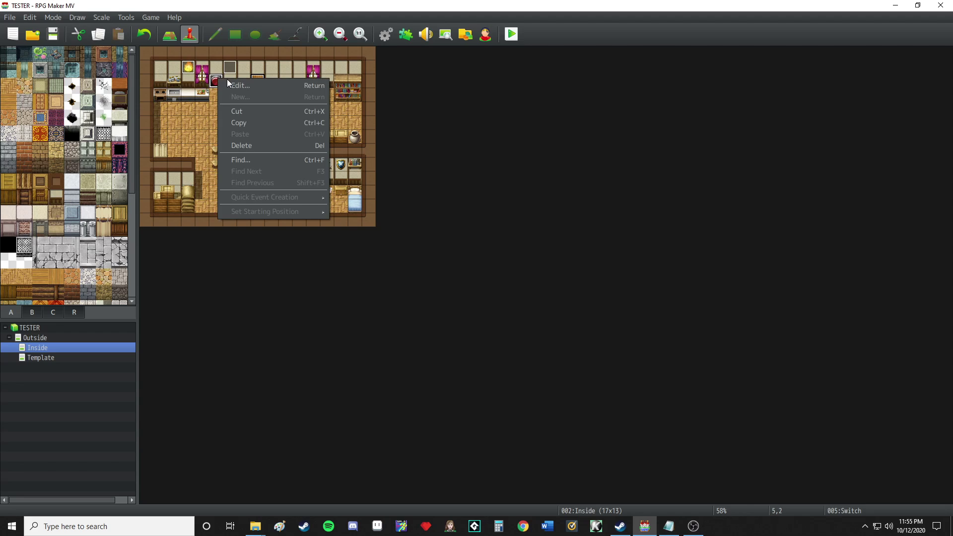
pyautogui.click(268, 87)
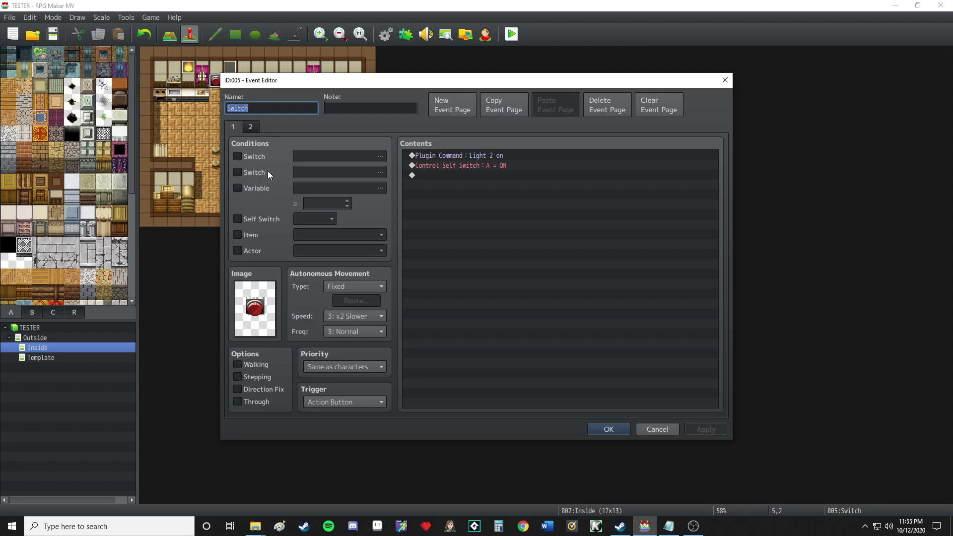
pyautogui.click(250, 126)
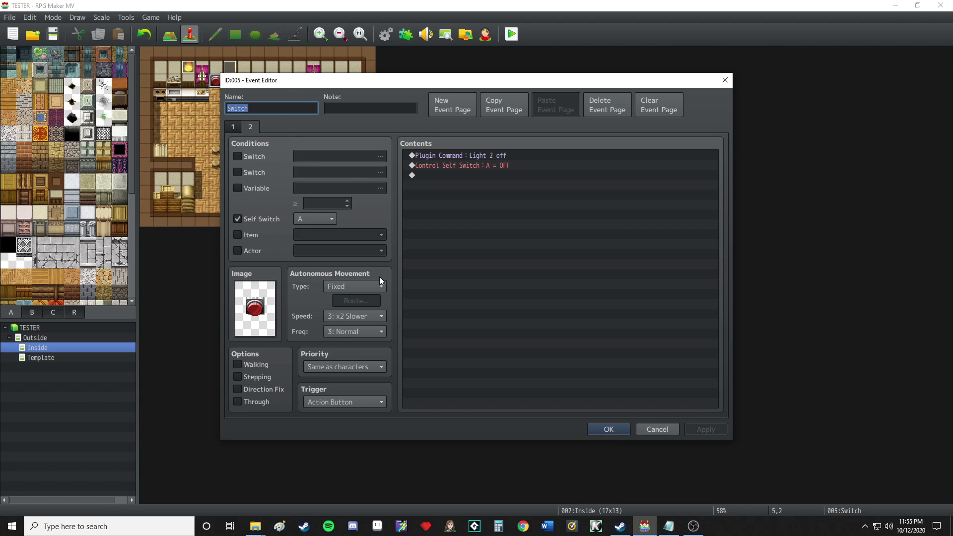
pyautogui.click(607, 428)
# Open the copied torch event and change its note's -1 to 2.
pyautogui.rightClick(187, 64)
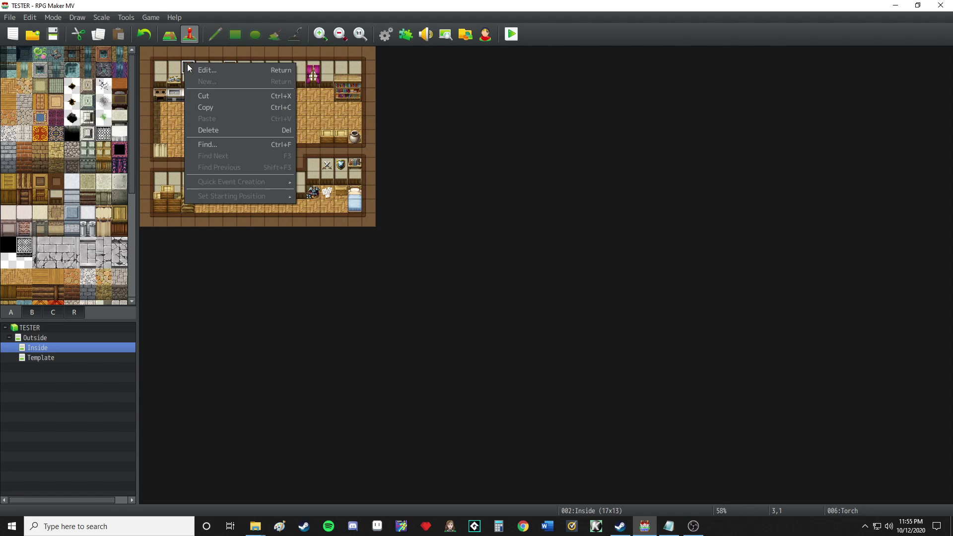
pyautogui.click(224, 73)
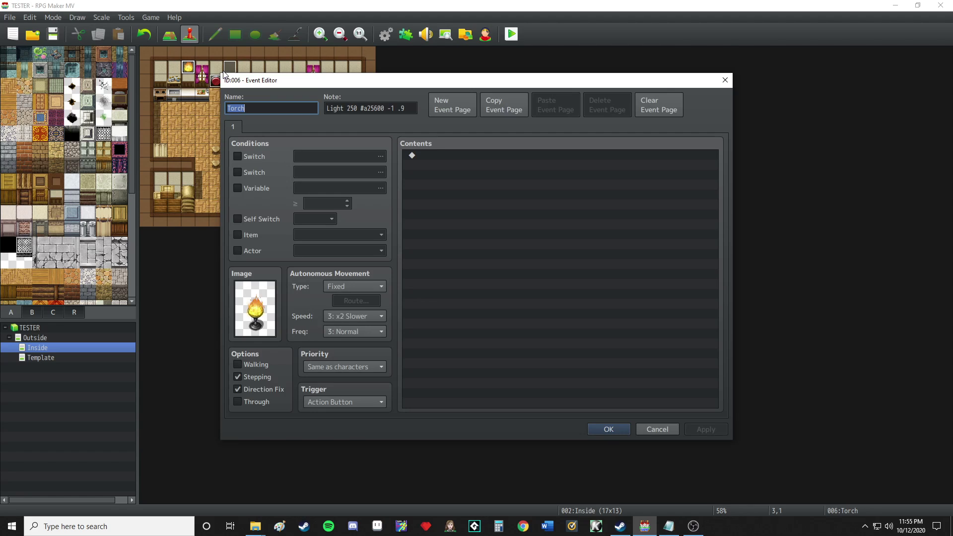
pyautogui.click(394, 112)
pyautogui.press('BackSpace')
pyautogui.press('BackSpace')
pyautogui.press('BackSpace')
pyautogui.write('2')
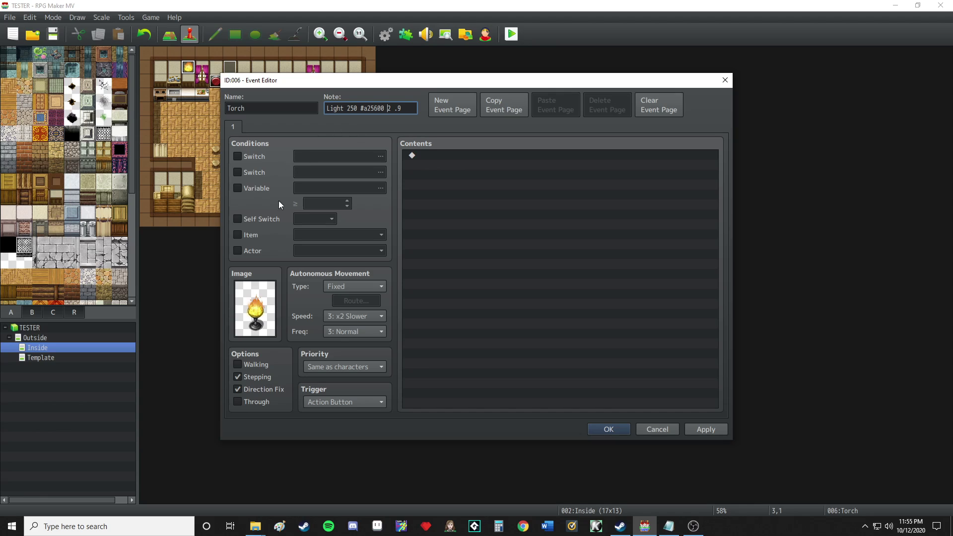
pyautogui.doubleClick(252, 107)
# Name the event Light and give it a candelabra sprite from the !Flame sheet.
pyautogui.write('Light')
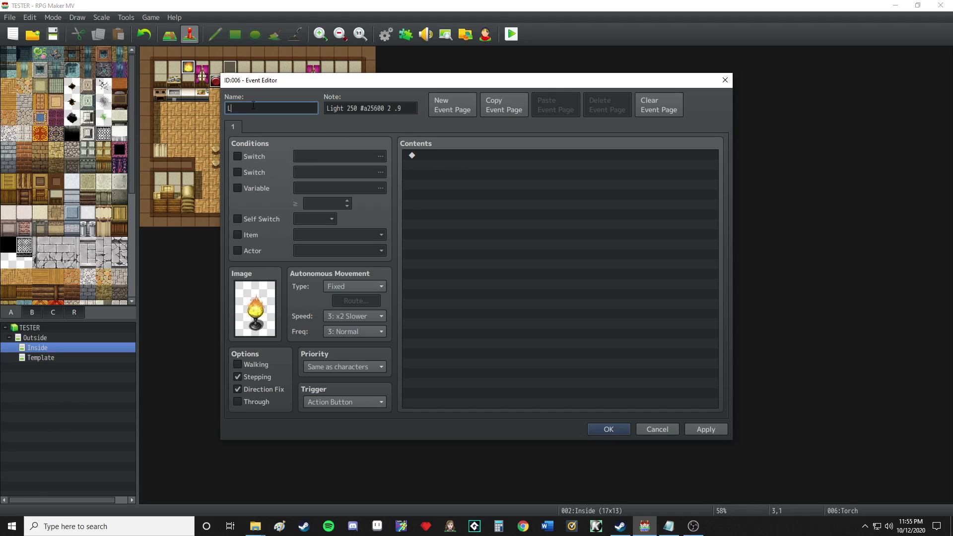
pyautogui.doubleClick(250, 287)
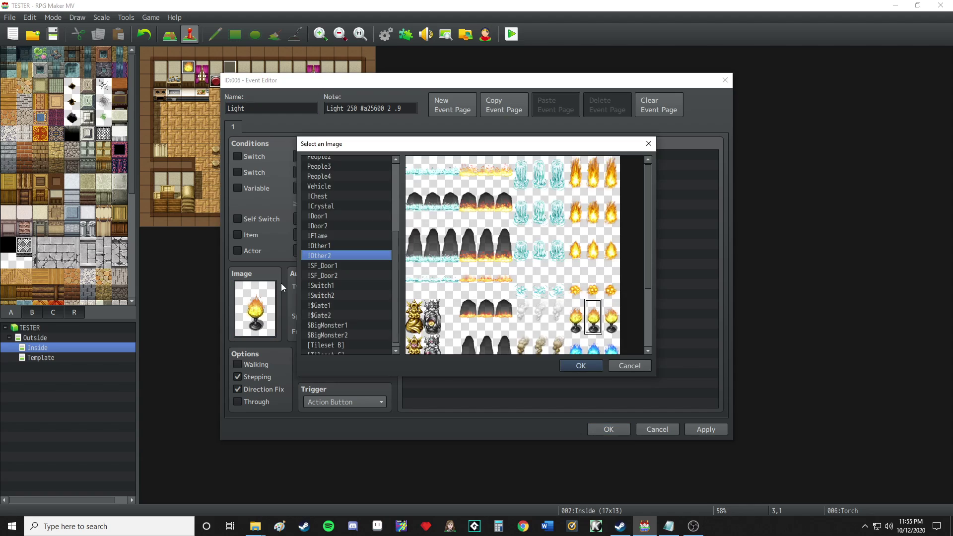
pyautogui.click(350, 293)
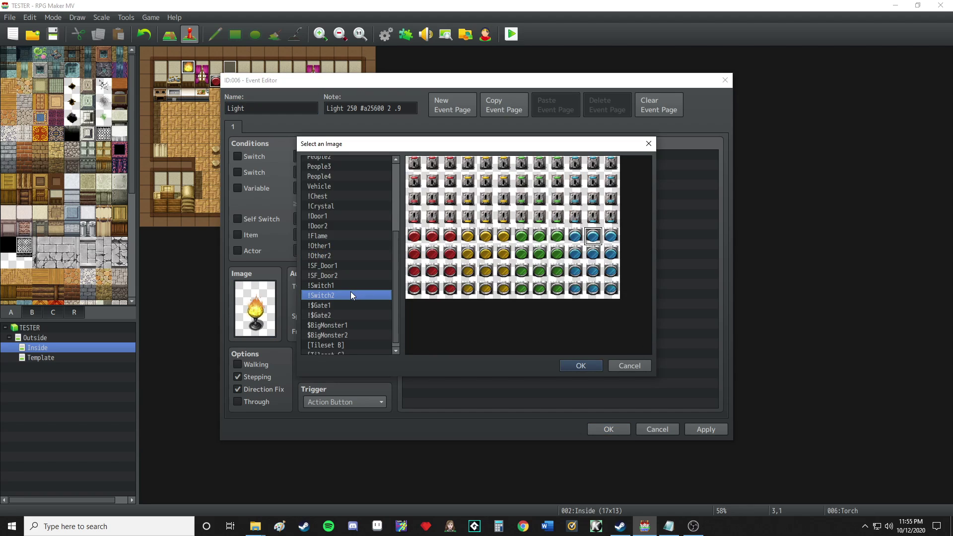
pyautogui.scroll(-1, 350, 309)
pyautogui.click(340, 231)
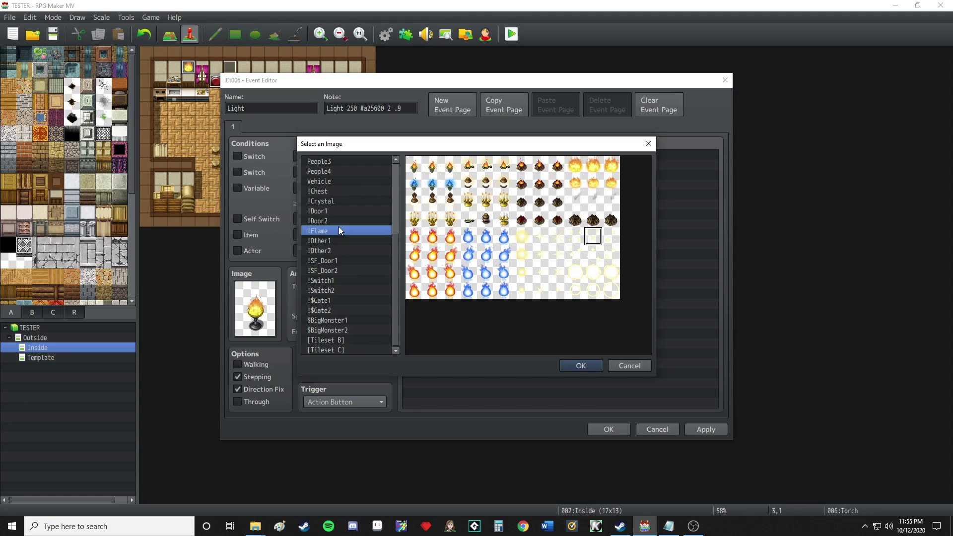
pyautogui.click(487, 201)
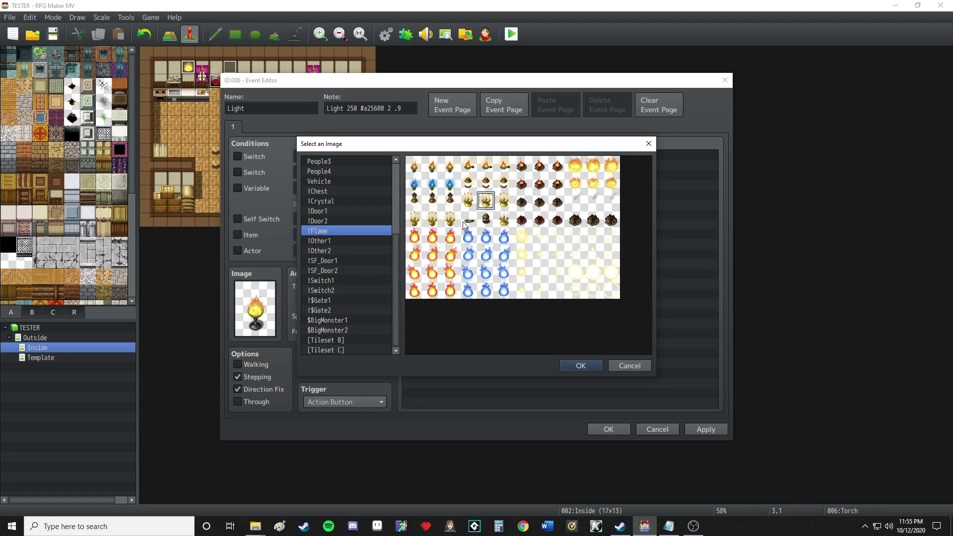
pyautogui.click(506, 222)
pyautogui.doubleClick(505, 221)
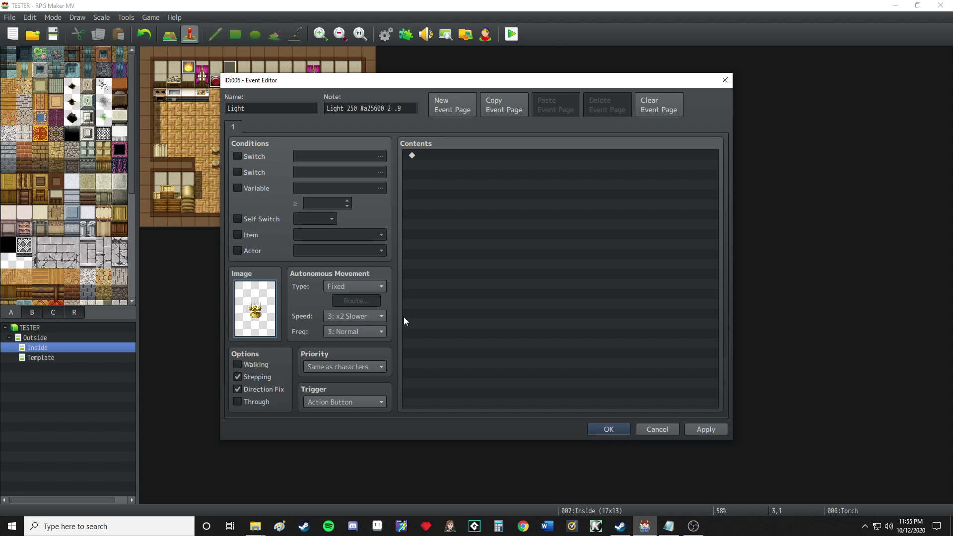
# Reopen the Light event and add the plugin command 'Light on 2'.
pyautogui.click(606, 429)
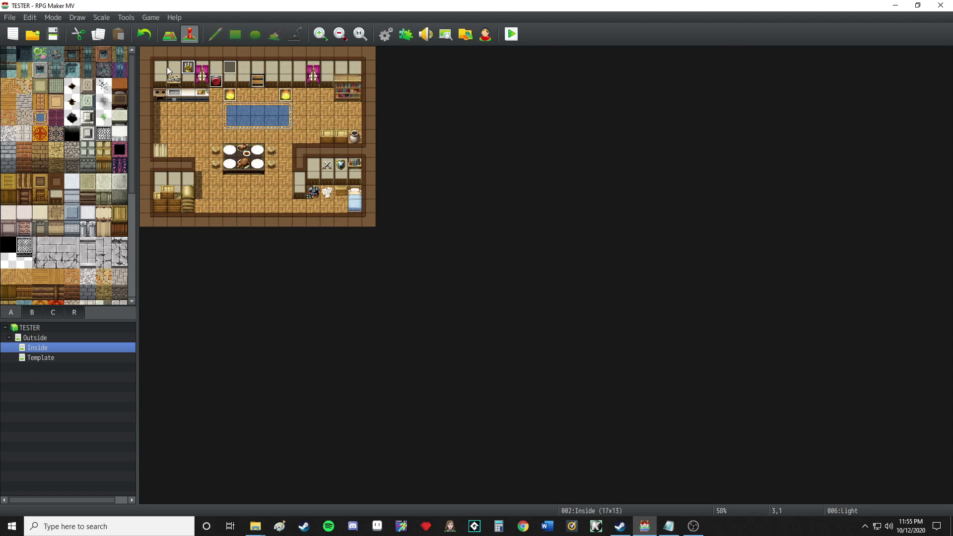
pyautogui.click(233, 66)
pyautogui.rightClick(188, 67)
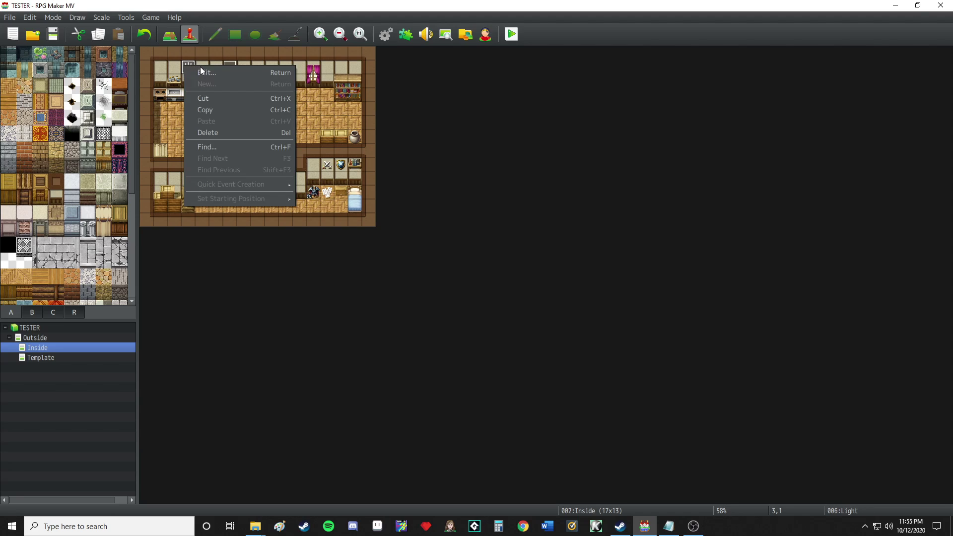
pyautogui.click(218, 73)
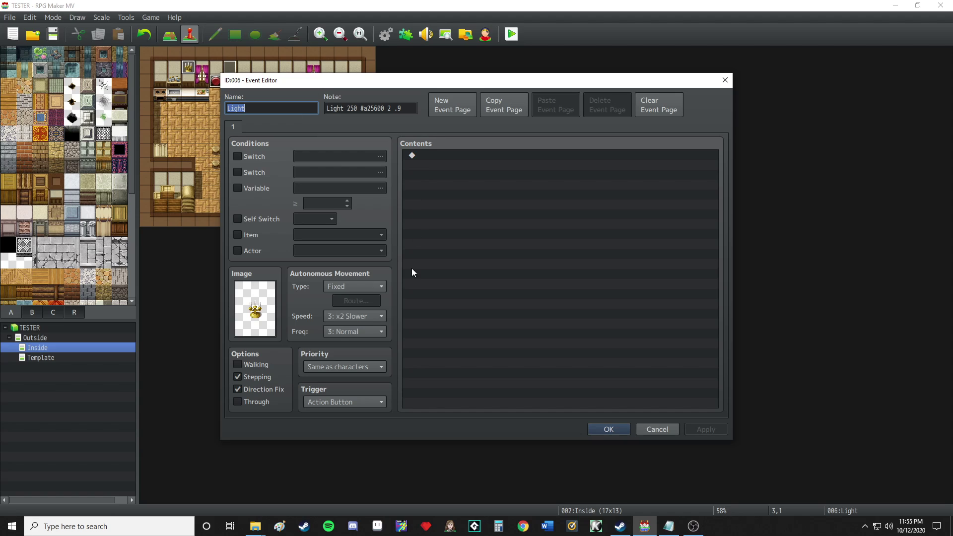
pyautogui.doubleClick(464, 272)
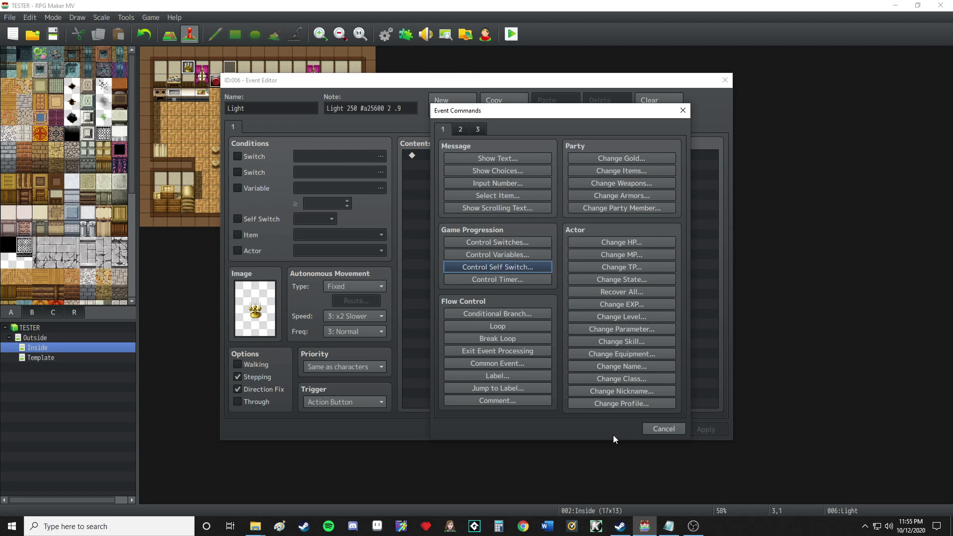
pyautogui.click(477, 129)
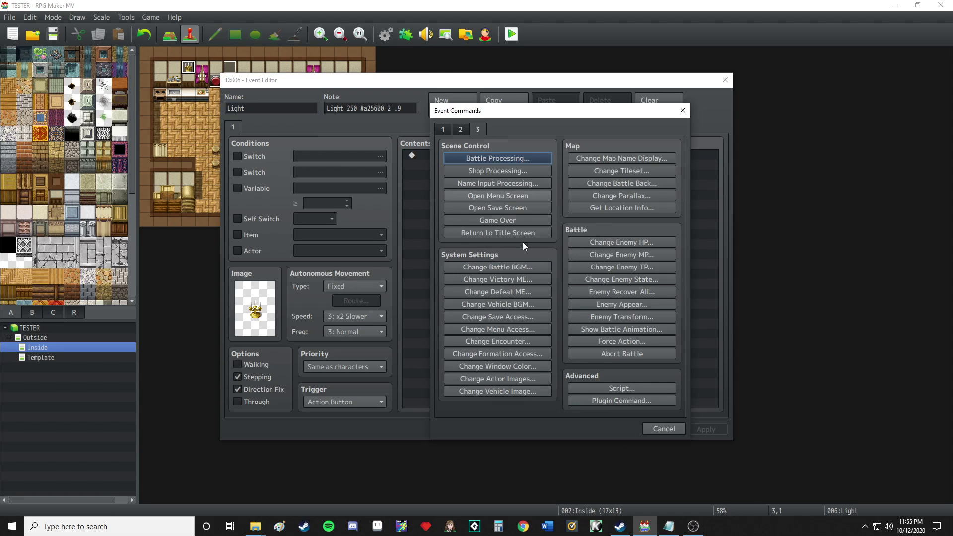
pyautogui.click(619, 399)
pyautogui.write('L')
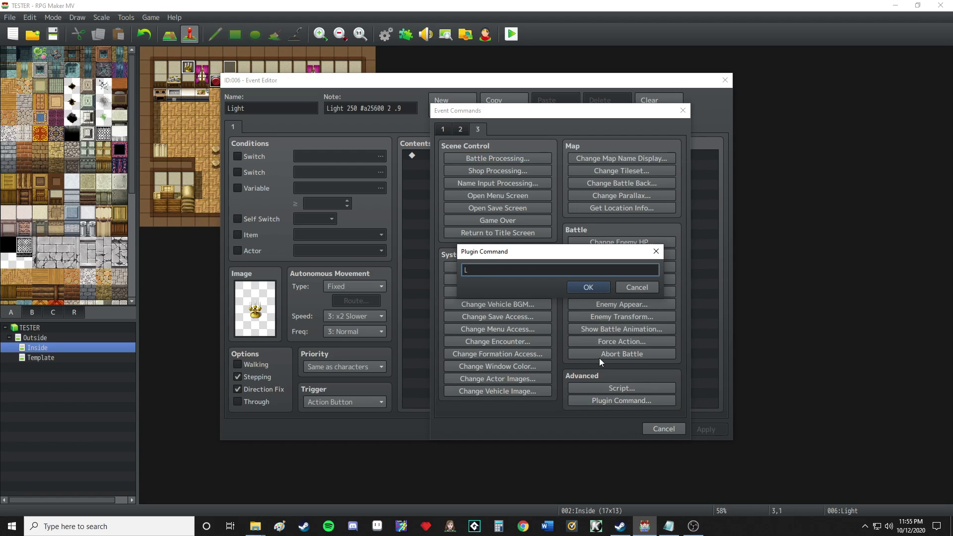
pyautogui.write('ight 2 on')
pyautogui.press('BackSpace')
pyautogui.press('BackSpace')
pyautogui.press('BackSpace')
pyautogui.press('BackSpace')
pyautogui.write('on 2')
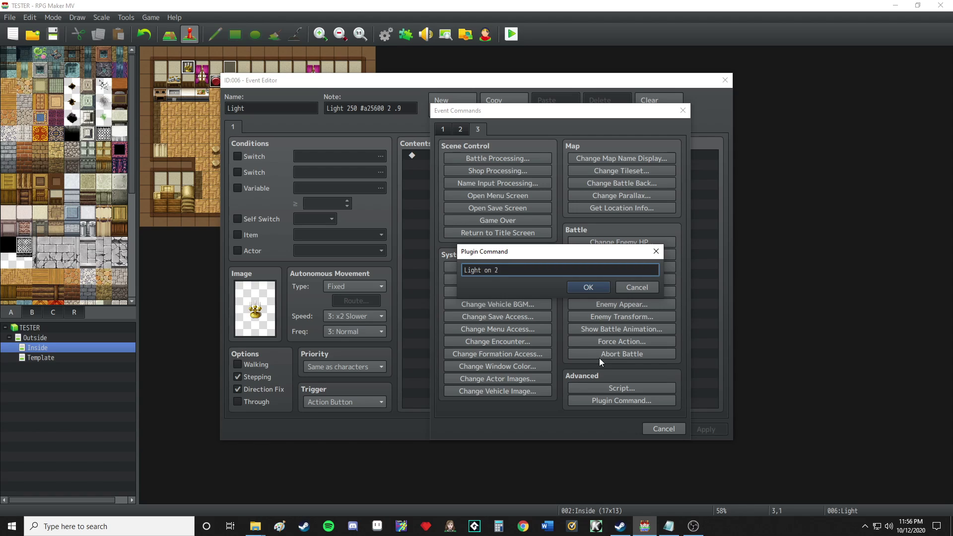
pyautogui.click(587, 289)
# Add a Control Self Switch command turning self switch A ON.
pyautogui.doubleClick(464, 167)
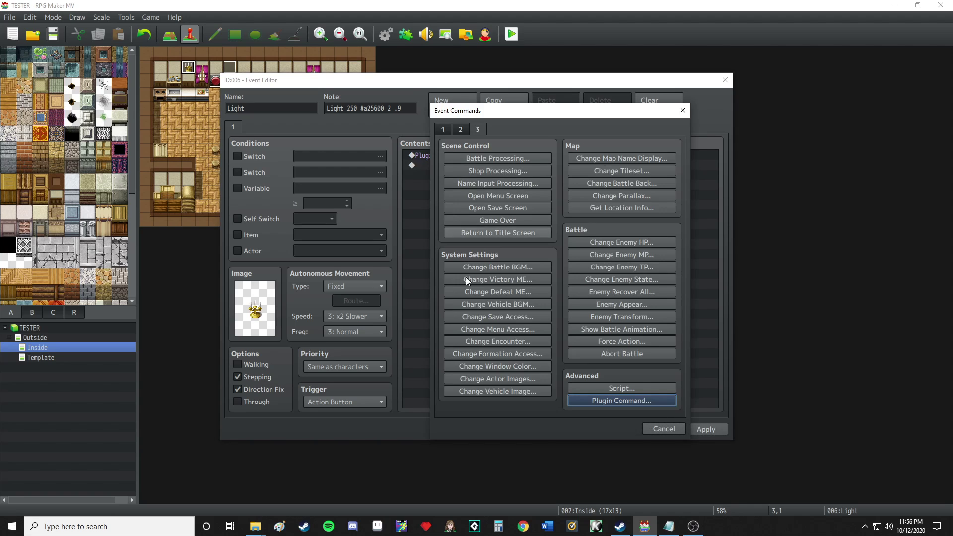
pyautogui.click(439, 130)
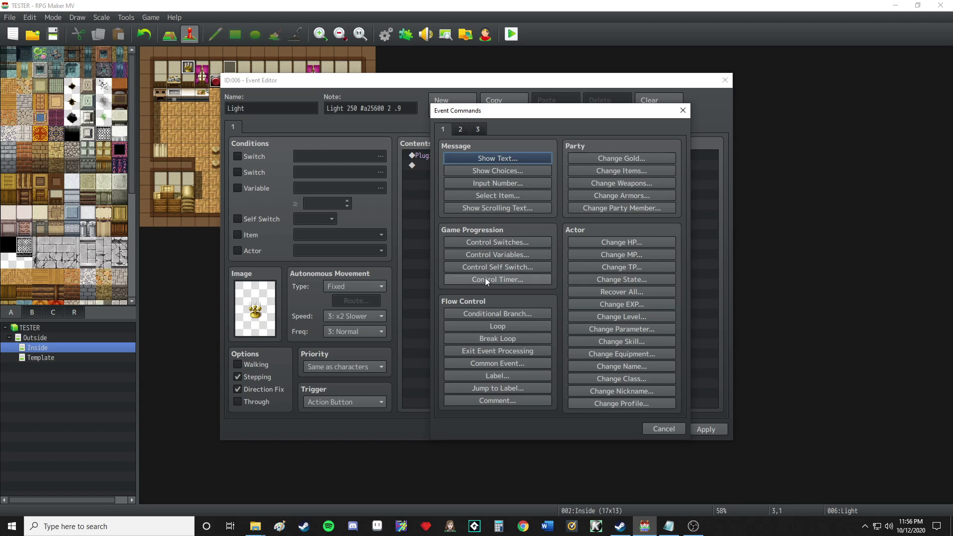
pyautogui.click(497, 266)
pyautogui.click(516, 315)
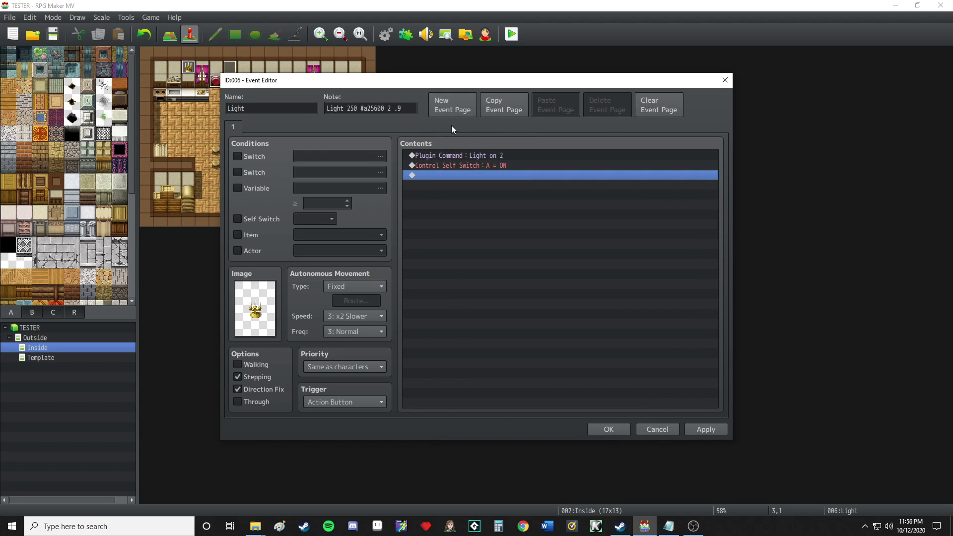
# Paste page 2, require self switch A, and set its self switch command to A OFF.
pyautogui.click(552, 108)
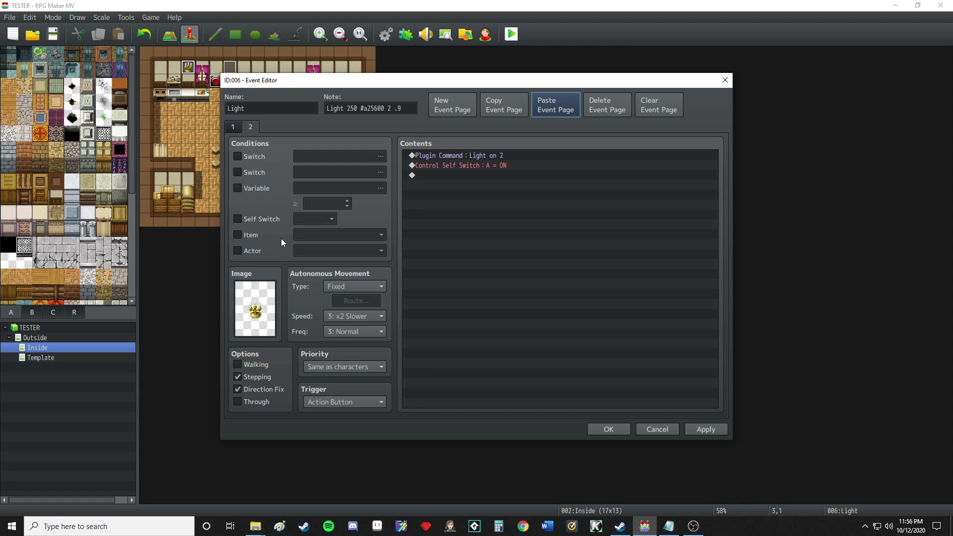
pyautogui.click(237, 219)
pyautogui.doubleClick(499, 166)
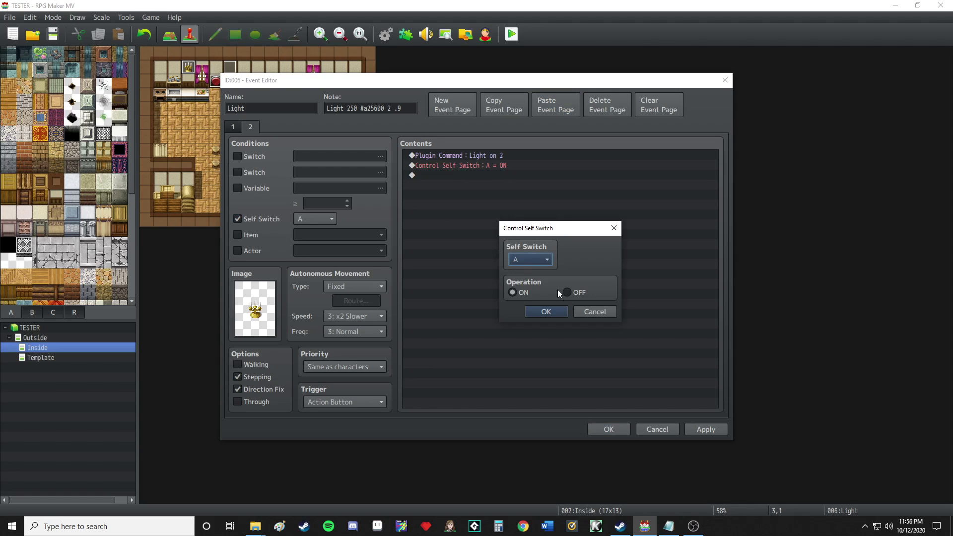
pyautogui.click(564, 294)
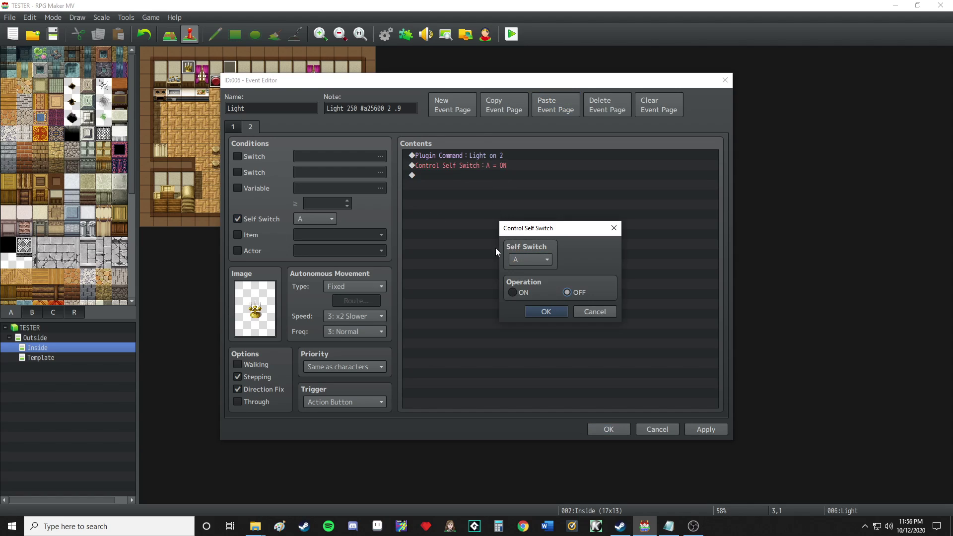
pyautogui.click(545, 312)
# Change page 2's plugin command to 'Light off 2'.
pyautogui.doubleClick(501, 156)
pyautogui.click(485, 271)
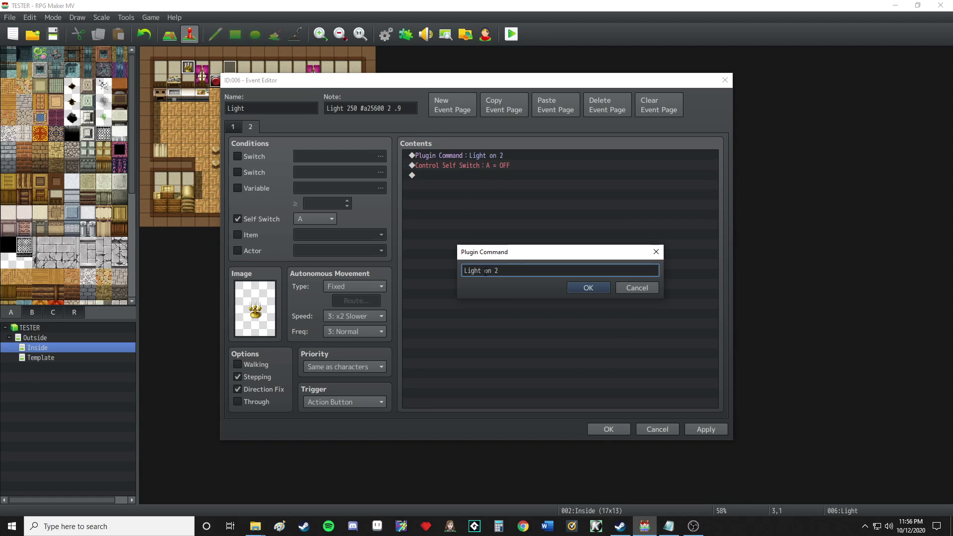
pyautogui.write('ff')
pyautogui.click(572, 289)
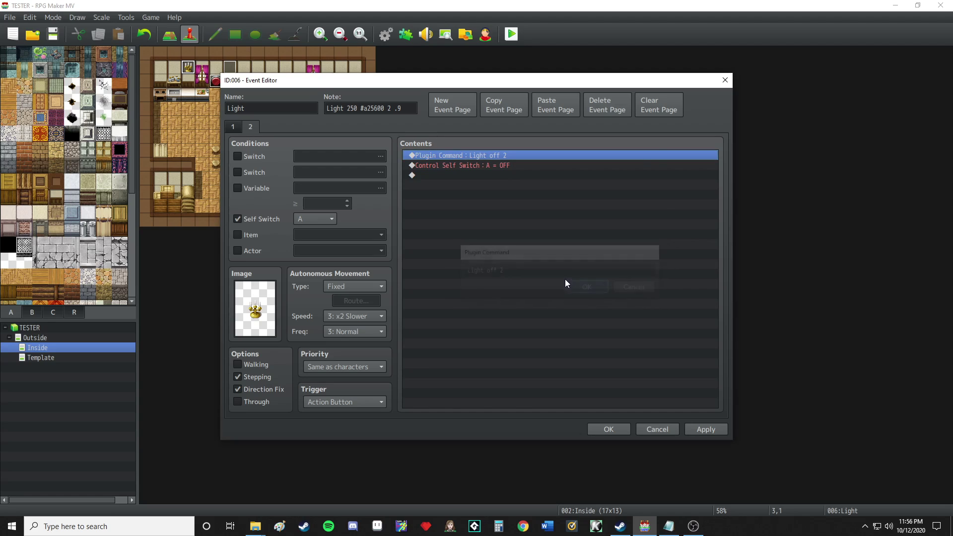
# Give page 2 a different candelabra sprite, compare both pages, and save the event.
pyautogui.click(240, 130)
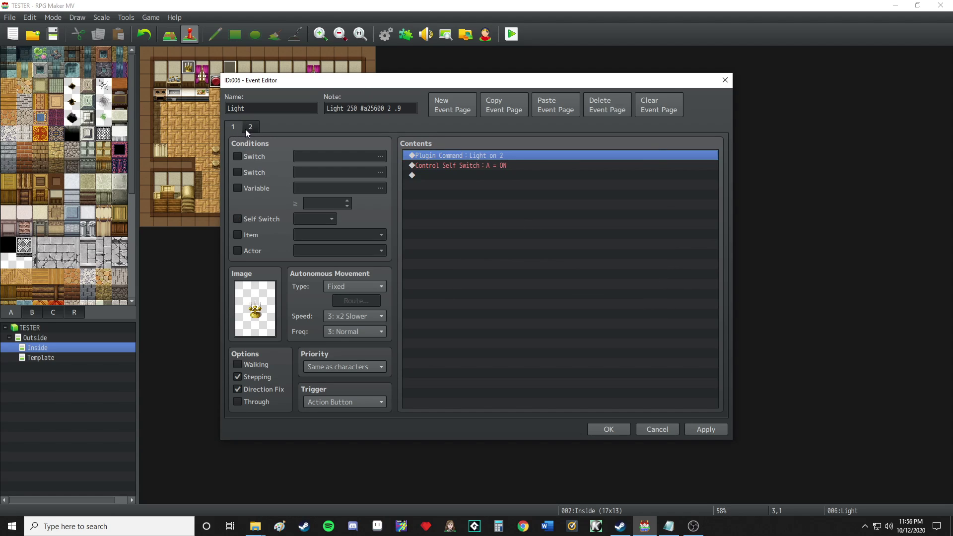
pyautogui.click(246, 129)
pyautogui.doubleClick(274, 317)
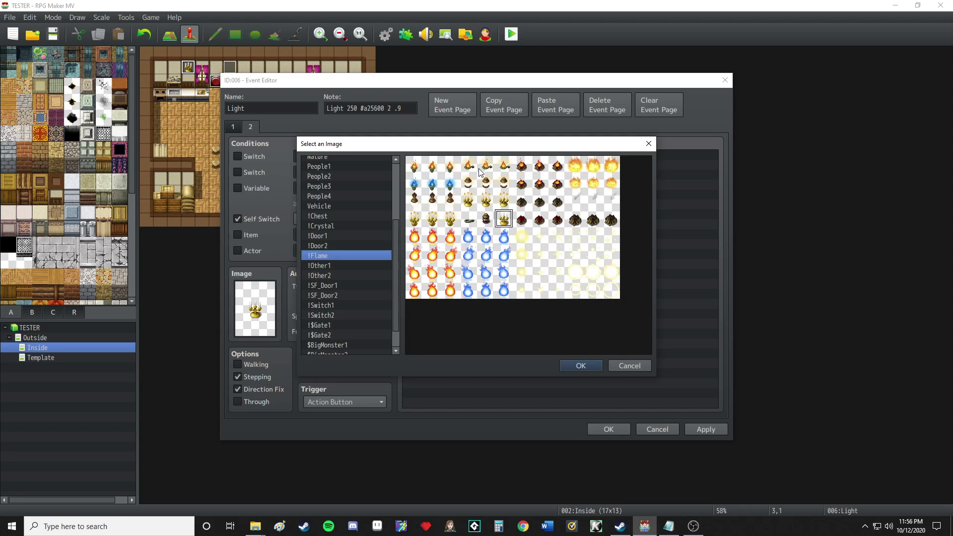
pyautogui.doubleClick(450, 221)
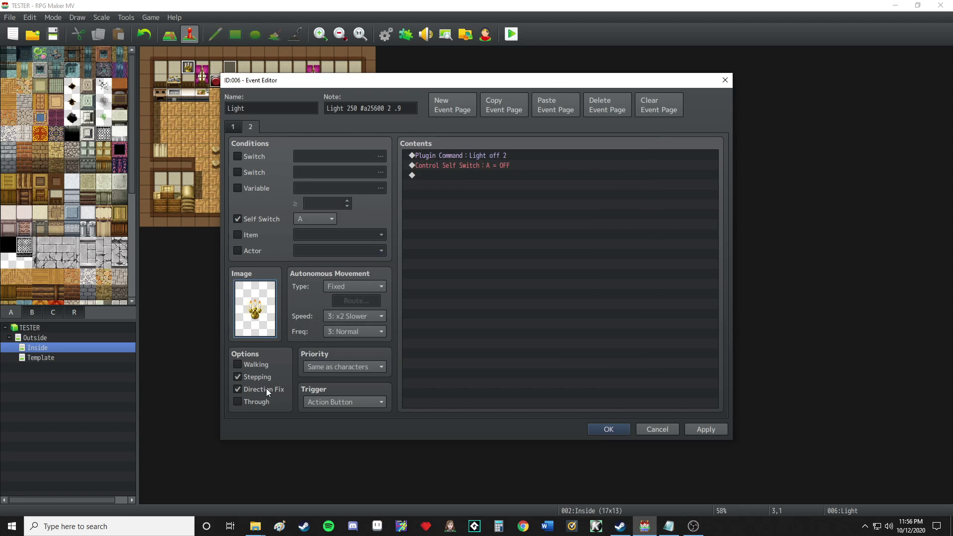
pyautogui.click(235, 127)
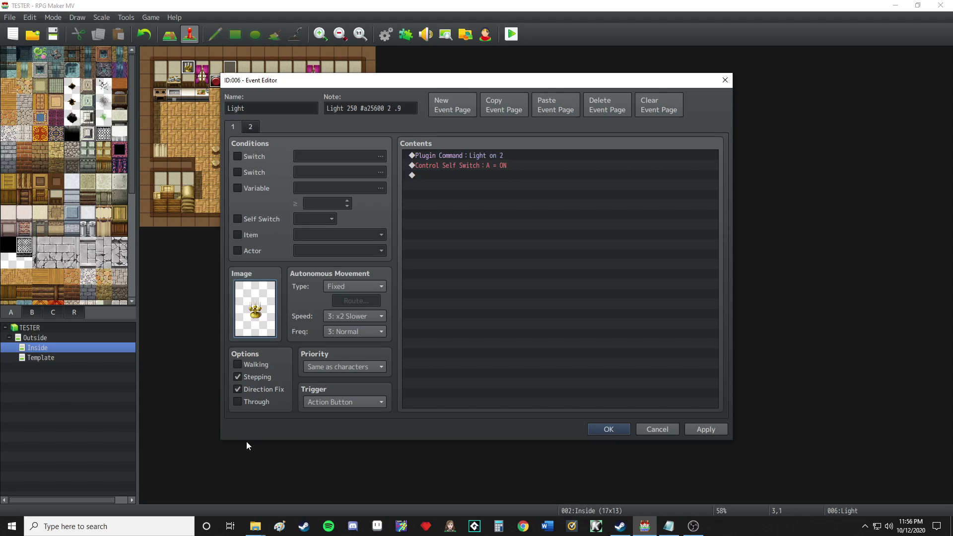
pyautogui.click(252, 128)
pyautogui.click(235, 129)
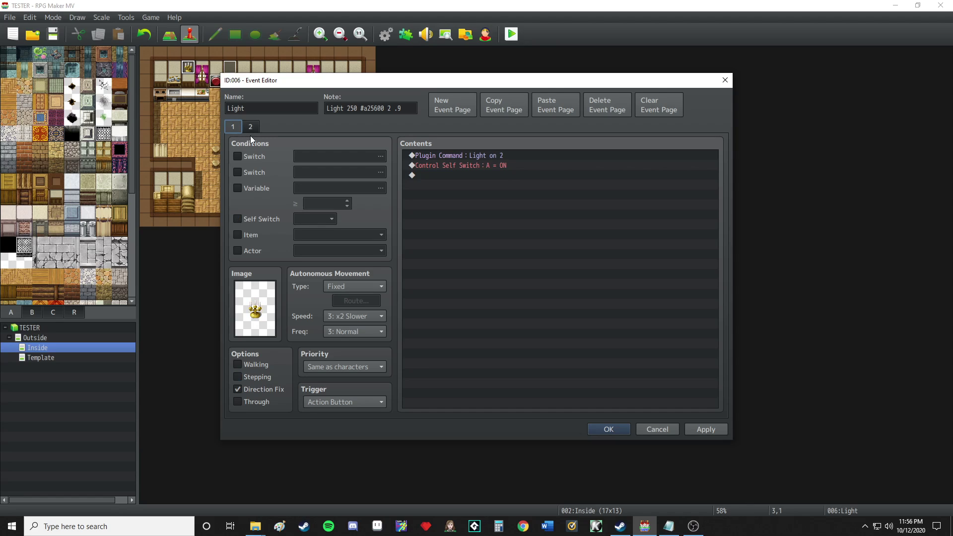
pyautogui.click(250, 128)
pyautogui.click(236, 128)
pyautogui.click(249, 128)
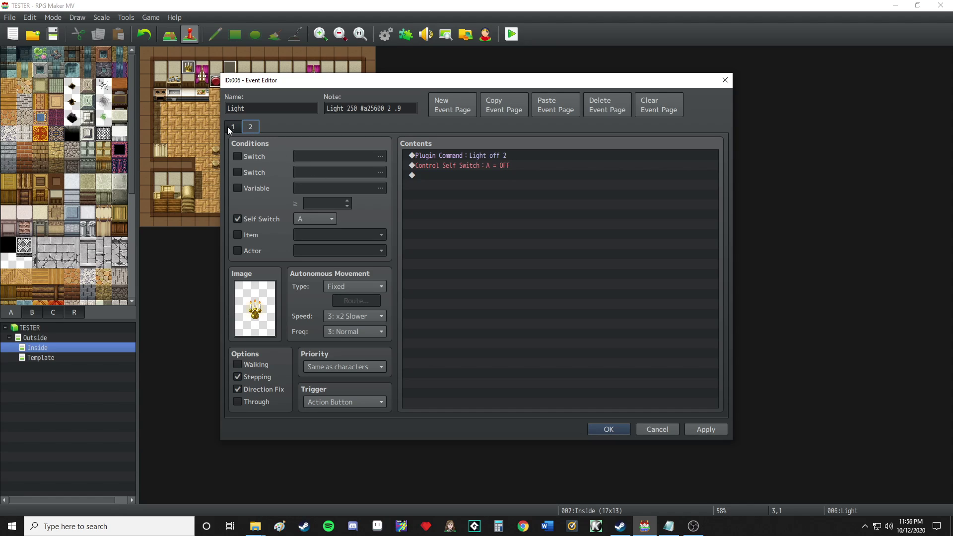
pyautogui.click(615, 433)
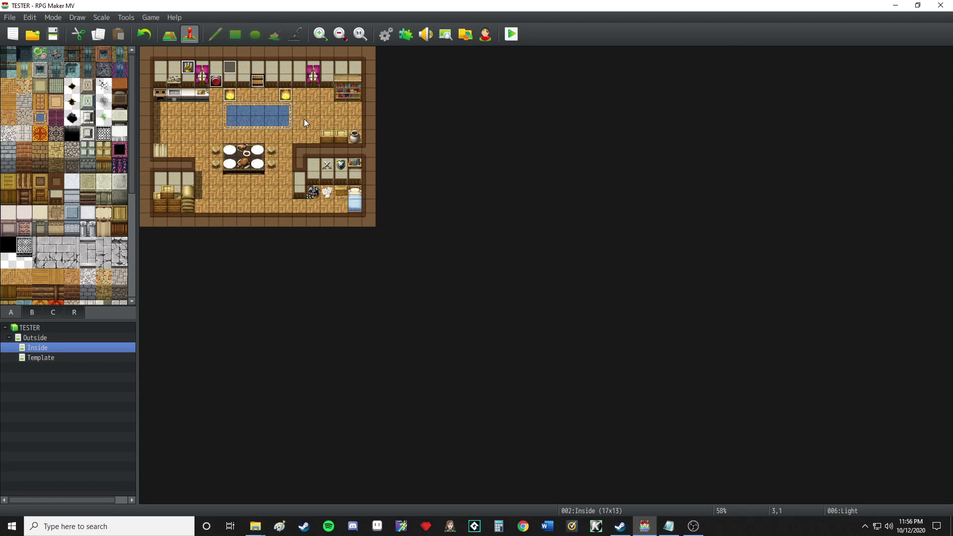
# Paste a trial copy of the Light event at tile 13,1, then delete that copy again.
pyautogui.click(293, 67)
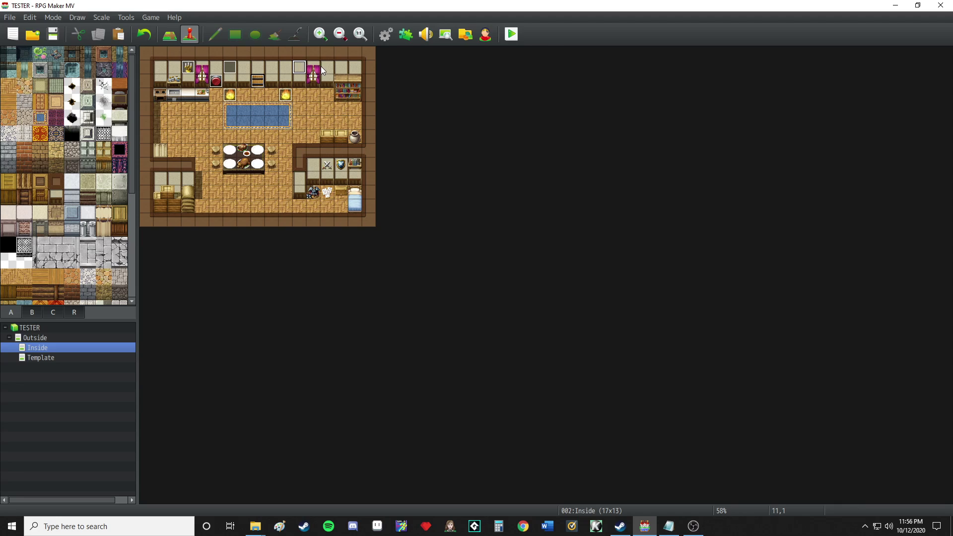
pyautogui.click(327, 67)
pyautogui.hotkey('ctrl', 'v')
pyautogui.rightClick(188, 67)
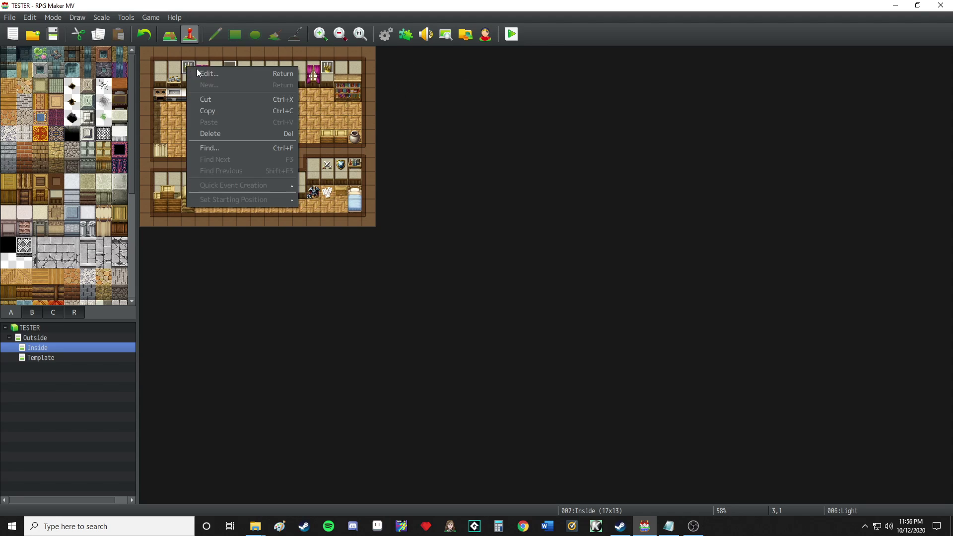
pyautogui.click(204, 73)
pyautogui.click(609, 429)
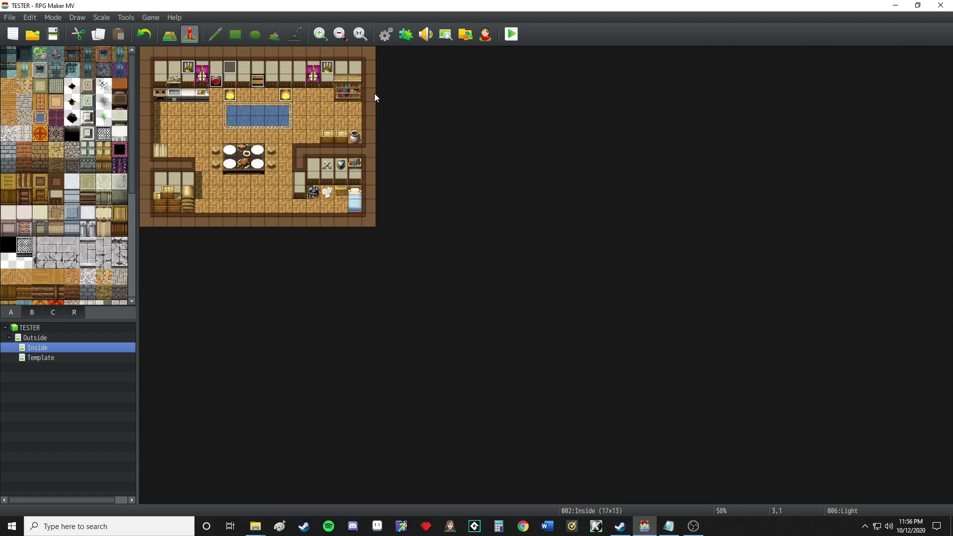
pyautogui.rightClick(326, 68)
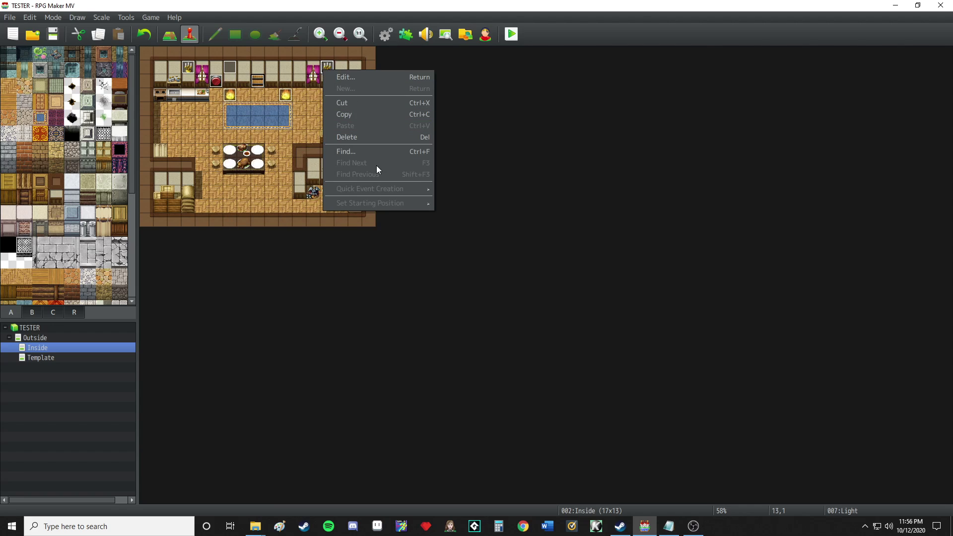
pyautogui.click(363, 138)
# Change the Light event's note radius from 250 to 120, then paste a copy at 13,1.
pyautogui.rightClick(193, 71)
pyautogui.click(214, 76)
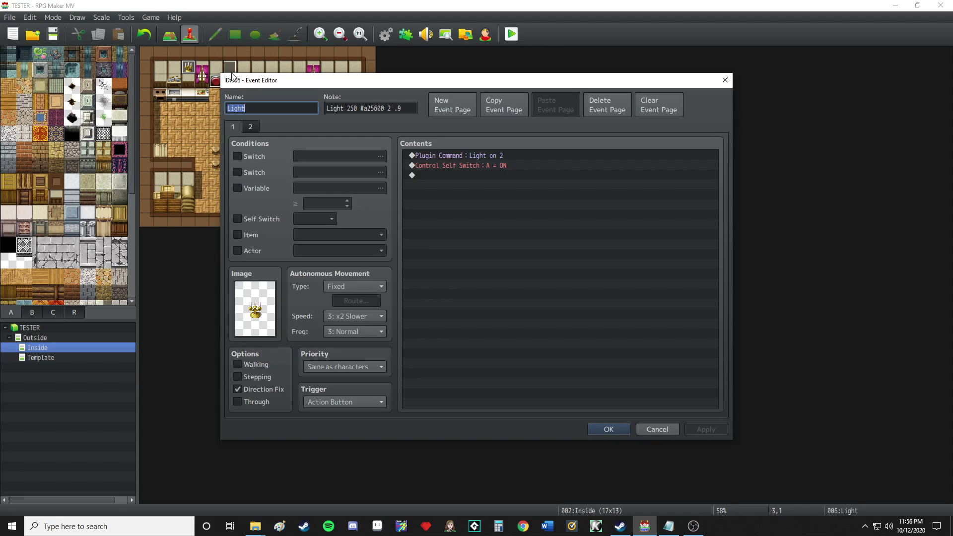
pyautogui.doubleClick(350, 109)
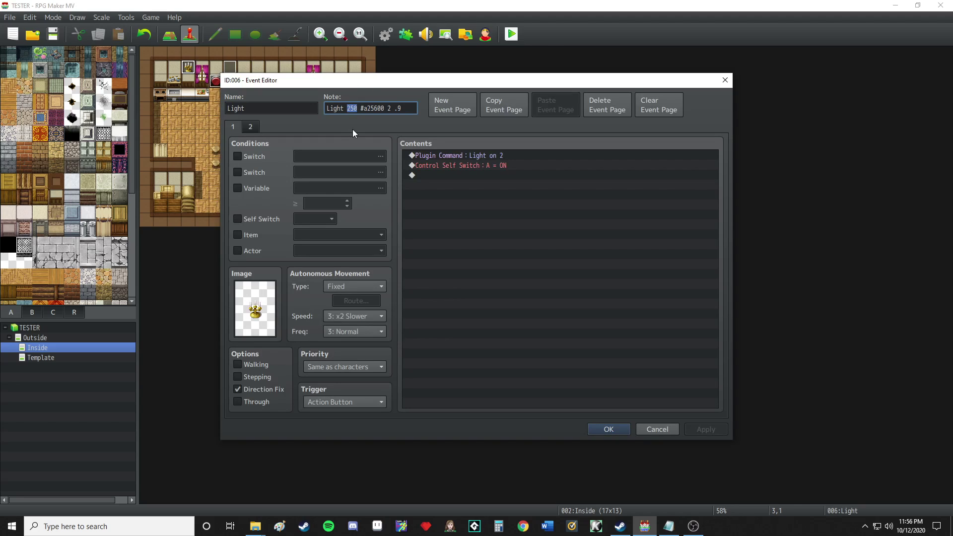
pyautogui.write('1')
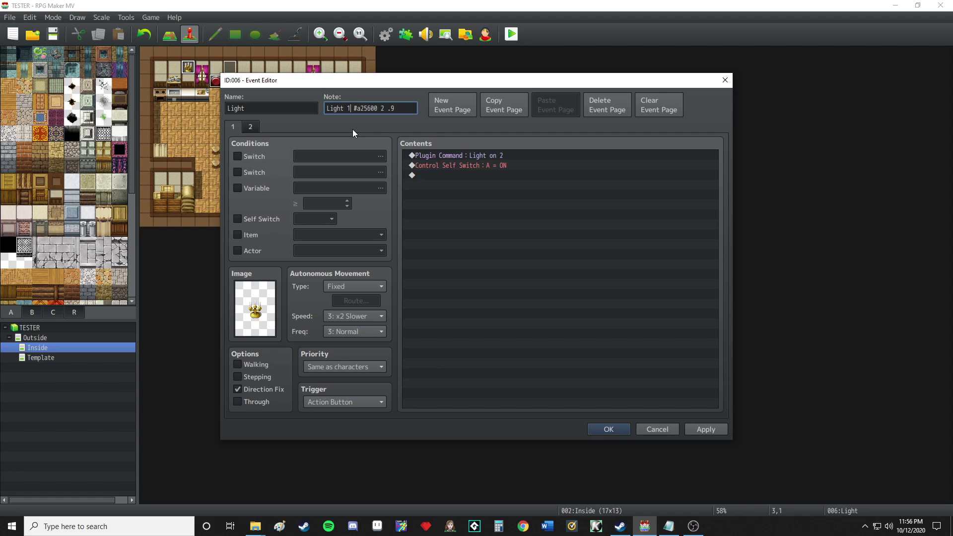
pyautogui.write('20')
pyautogui.click(607, 429)
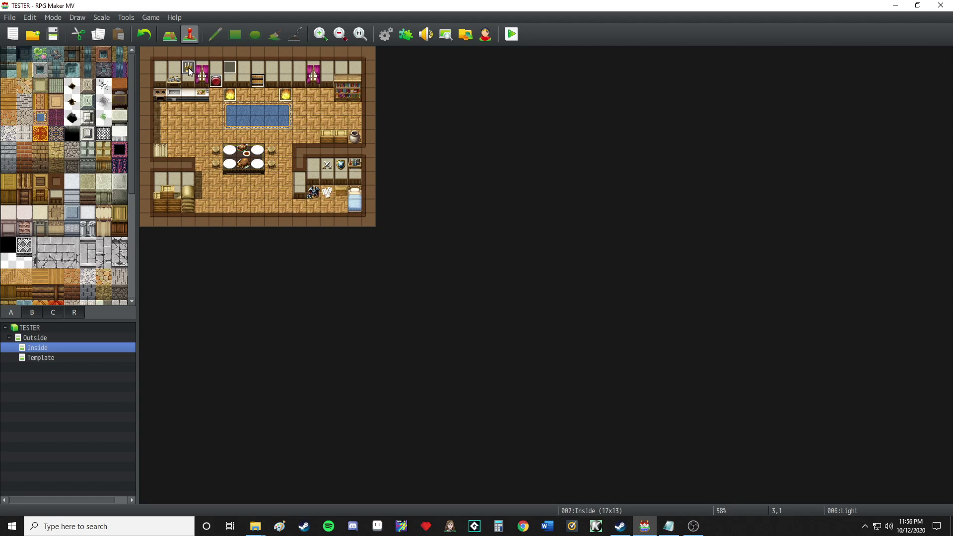
pyautogui.click(327, 69)
pyautogui.hotkey('ctrl', 'v')
# Save the project and start a New Game in a playtest.
pyautogui.click(511, 34)
pyautogui.click(434, 277)
pyautogui.click(496, 319)
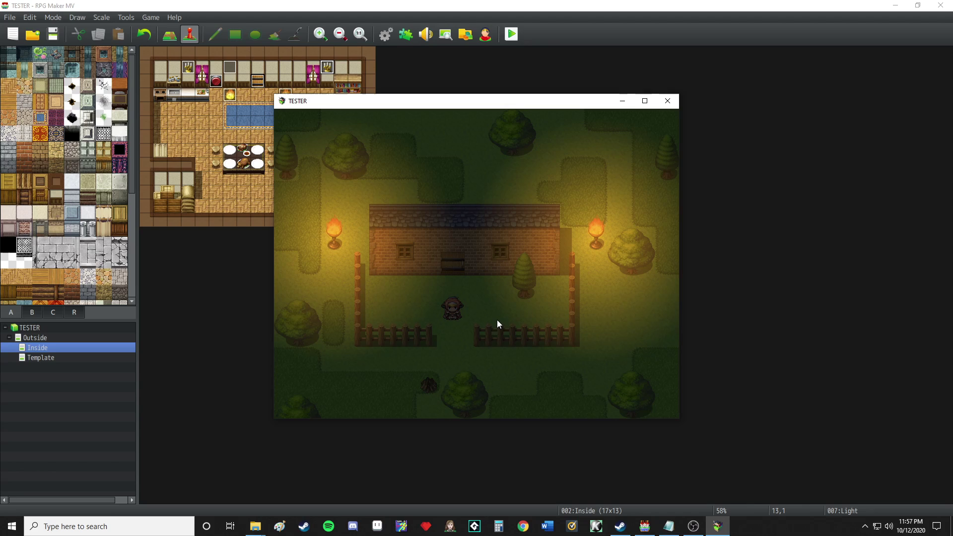
# Walk the party out through the fence gap, into the house and around inside.
pyautogui.press('Down')
pyautogui.press('Down')
pyautogui.press('Left')
pyautogui.press('Left')
pyautogui.press('Down')
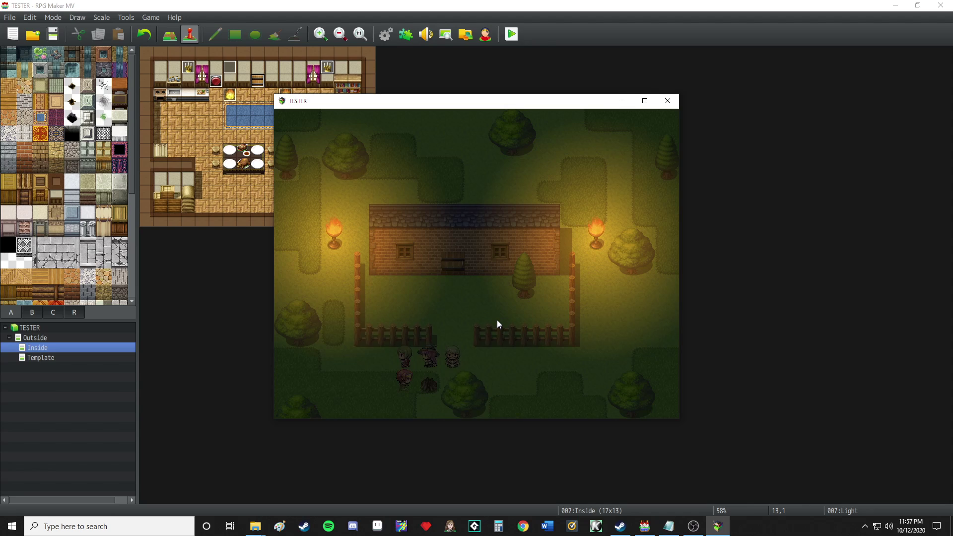
pyautogui.press('Right')
pyautogui.press('Up')
pyautogui.press('Up')
pyautogui.press('Up')
pyautogui.press('Up')
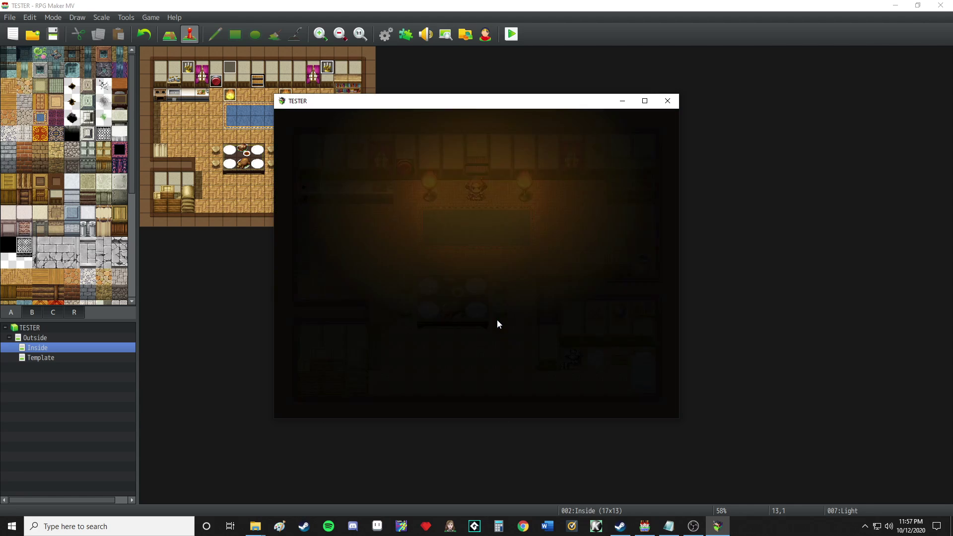
pyautogui.press('Down')
pyautogui.press('Left')
pyautogui.press('Left')
pyautogui.press('Up')
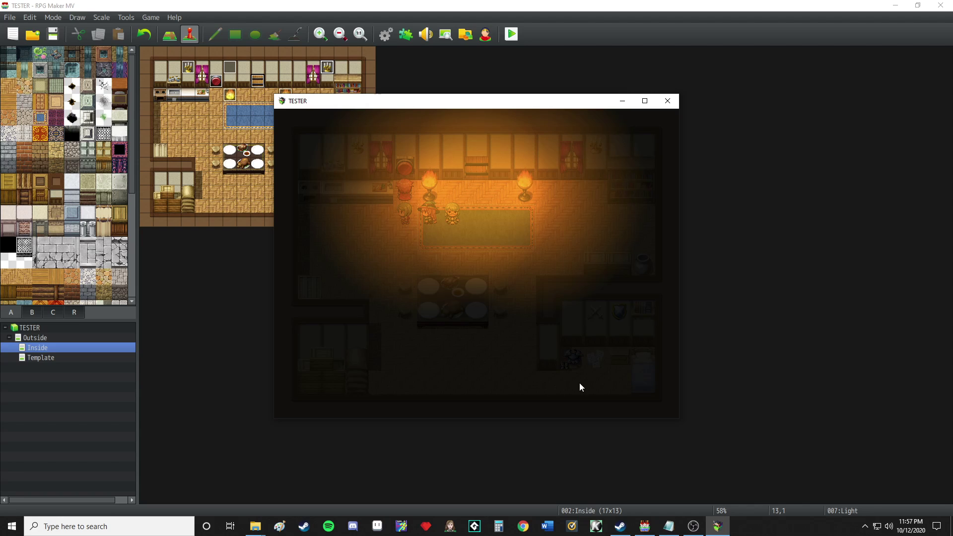
# Close the playtest and change the Switch event's page 1 plugin command to 'Light on 2'.
pyautogui.click(668, 102)
pyautogui.rightClick(218, 84)
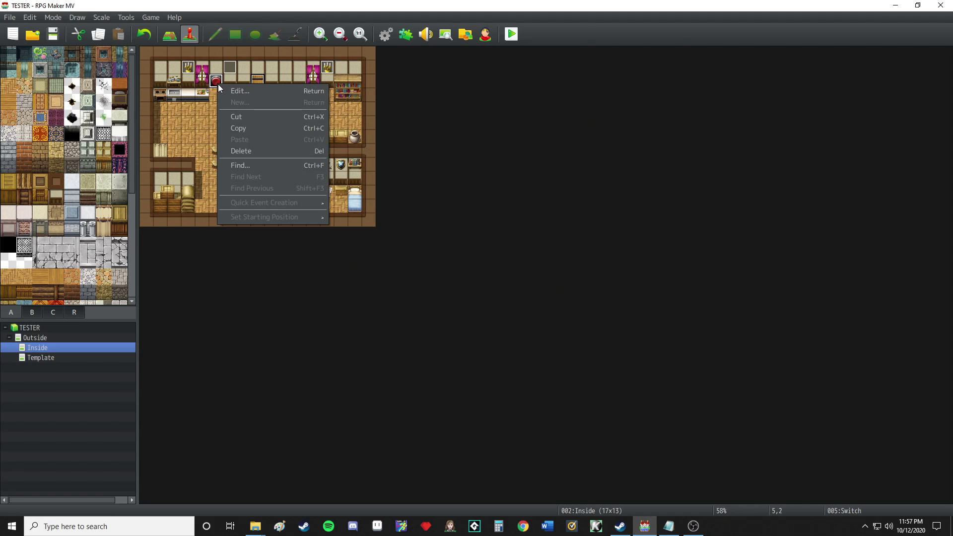
pyautogui.click(252, 95)
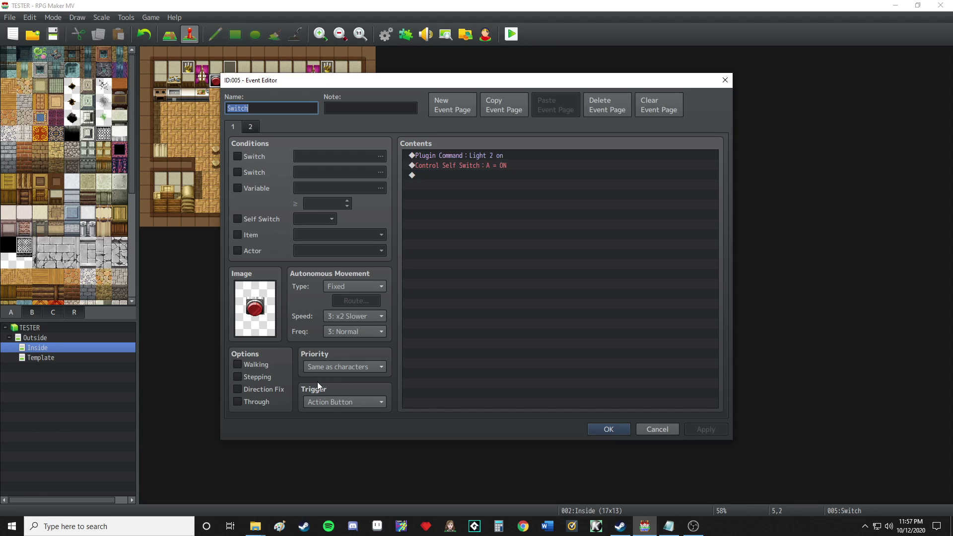
pyautogui.click(251, 127)
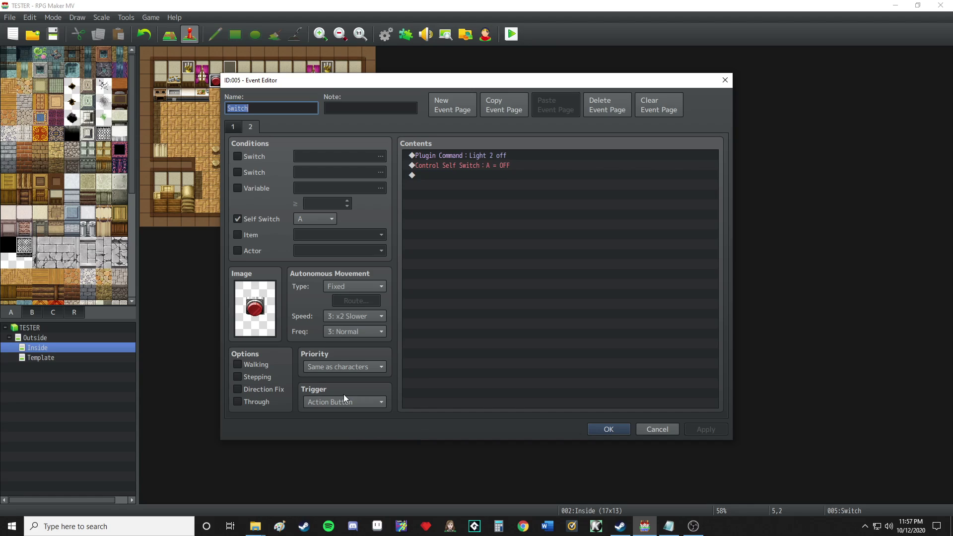
pyautogui.click(233, 125)
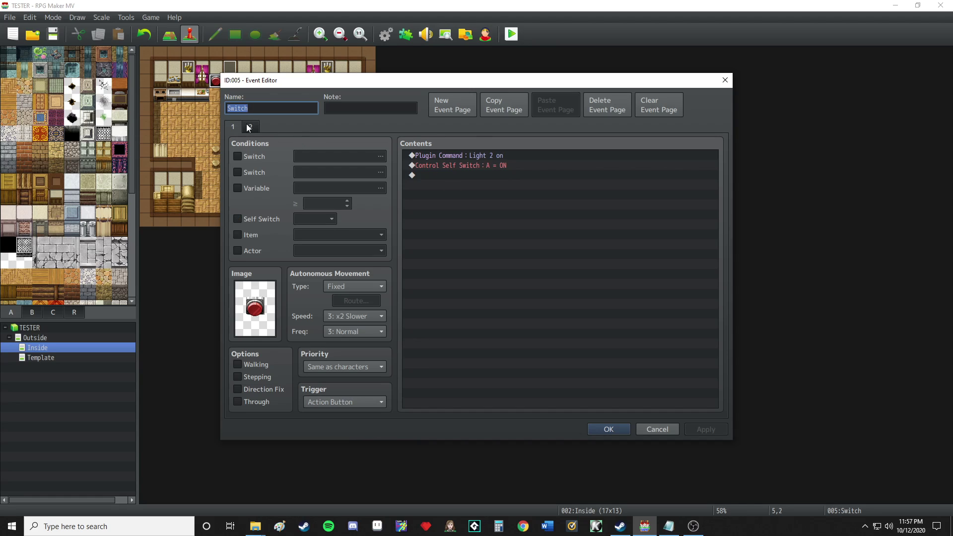
pyautogui.doubleClick(481, 155)
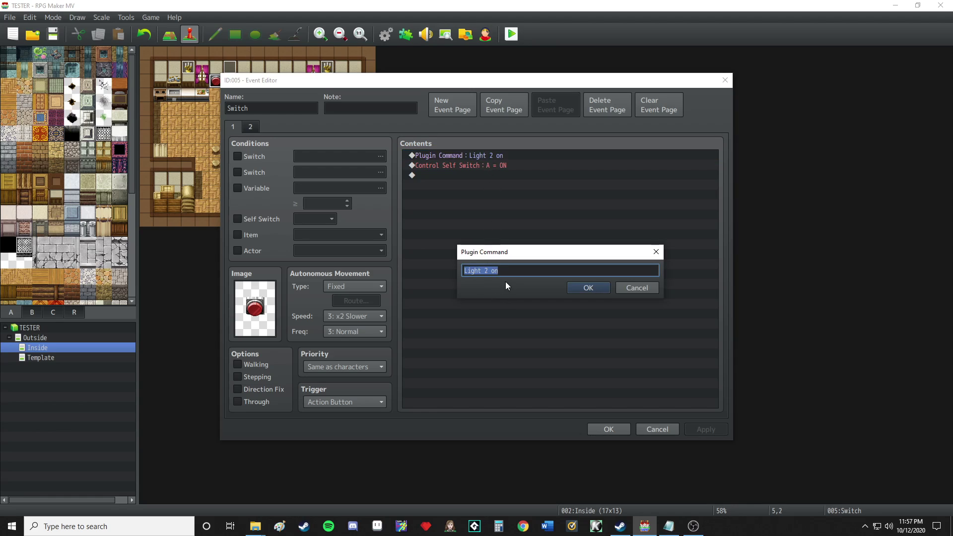
pyautogui.press('BackSpace')
pyautogui.press('BackSpace')
pyautogui.press('BackSpace')
pyautogui.write('on 2')
pyautogui.click(570, 285)
# Change page 2's plugin command to 'Light off 2', keep the changes and launch a playtest.
pyautogui.click(250, 127)
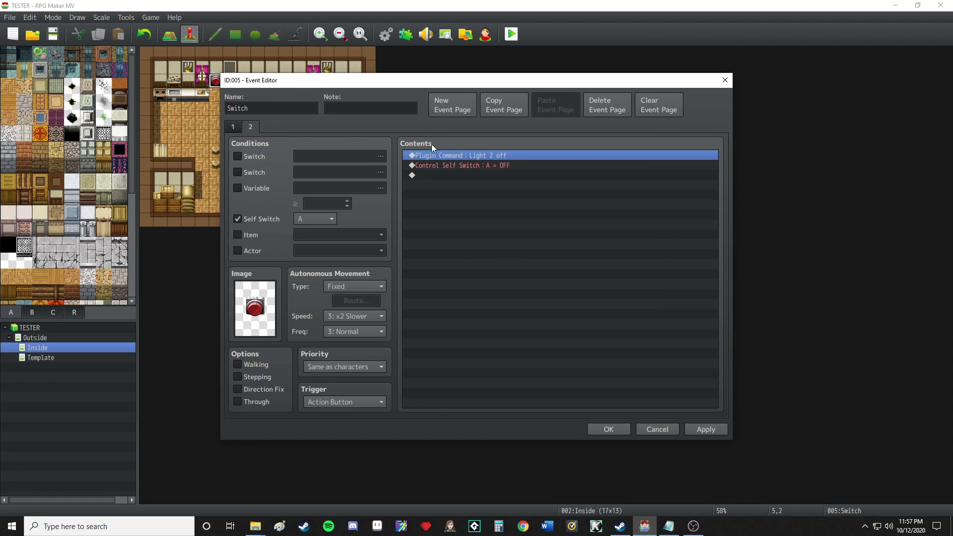
pyautogui.doubleClick(446, 155)
pyautogui.click(516, 274)
pyautogui.press('BackSpace')
pyautogui.press('BackSpace')
pyautogui.press('BackSpace')
pyautogui.press('BackSpace')
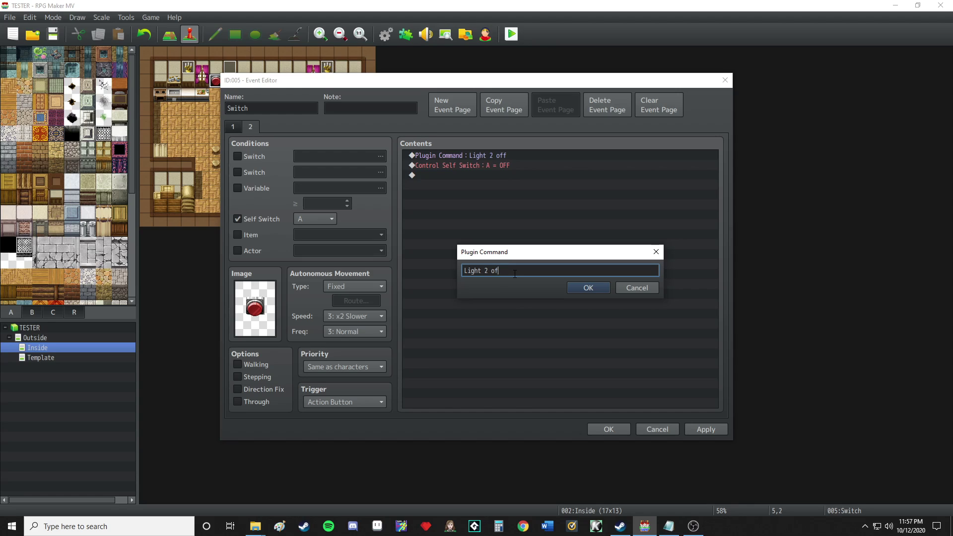
pyautogui.write('off 2')
pyautogui.click(573, 287)
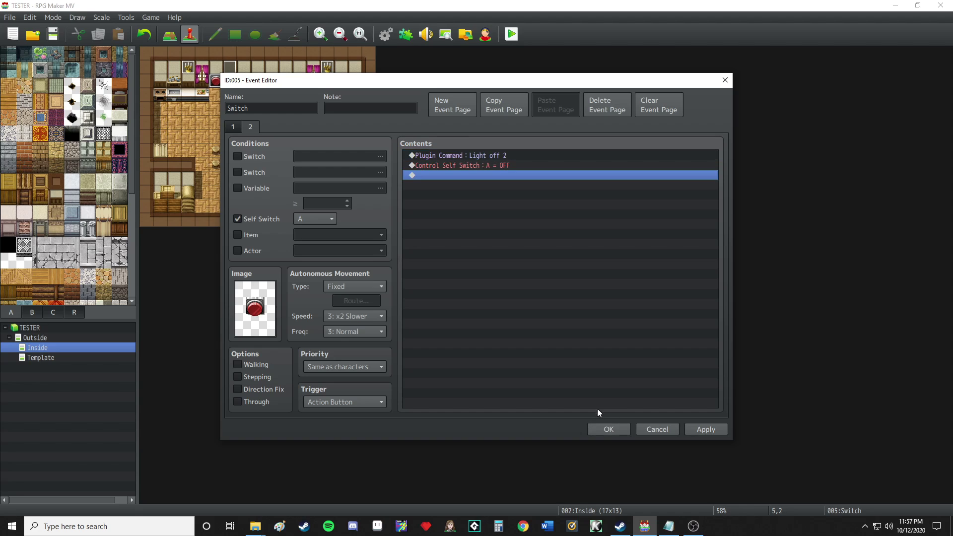
pyautogui.click(608, 429)
pyautogui.click(511, 33)
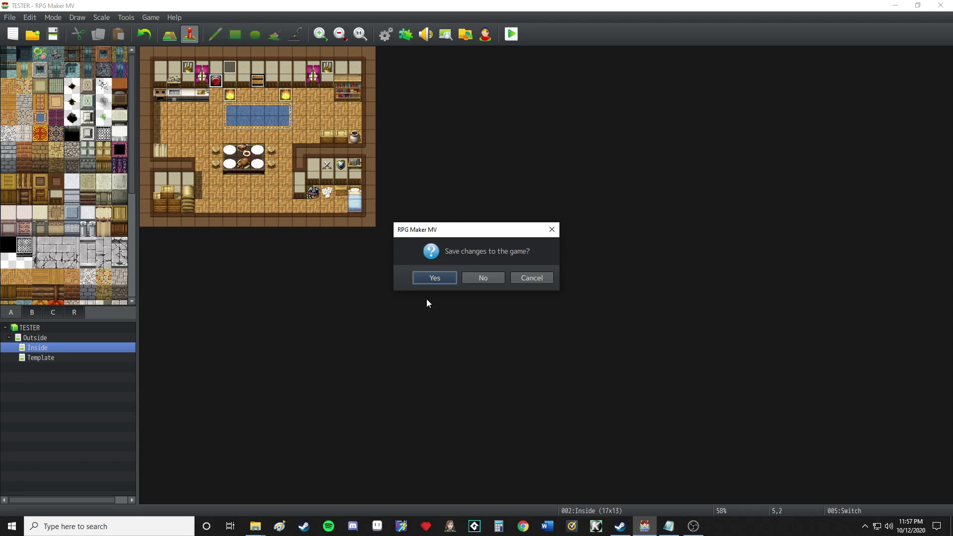
# Save changes, start a New Game and walk the character up into the house.
pyautogui.click(432, 277)
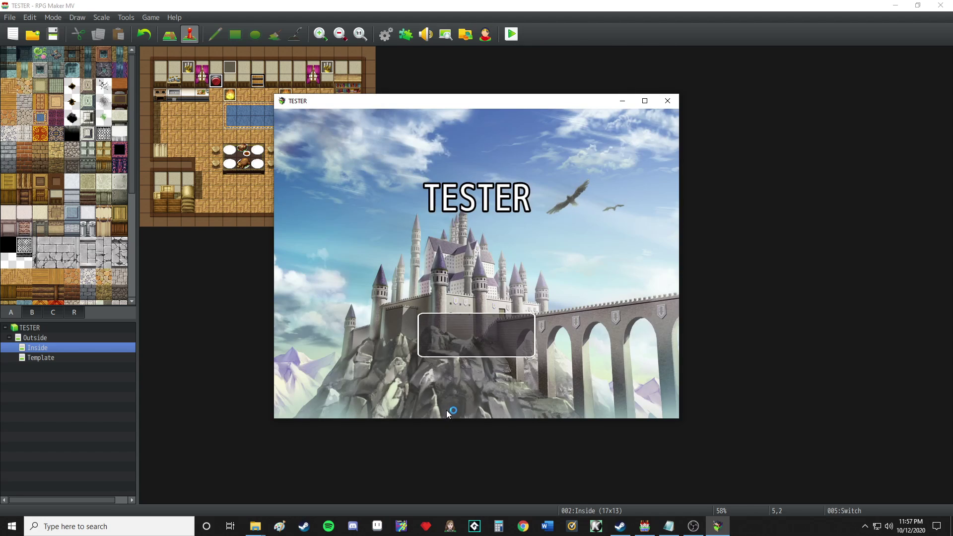
pyautogui.click(458, 320)
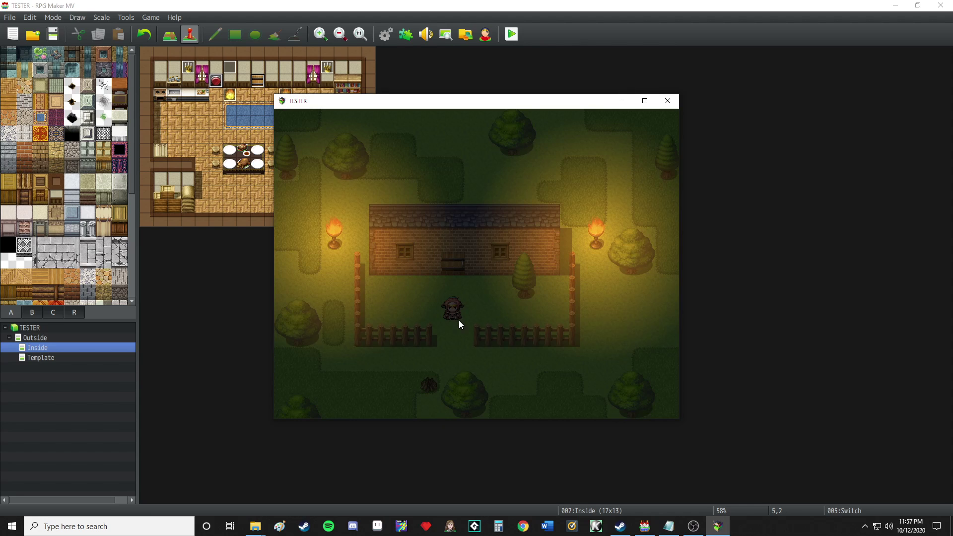
pyautogui.press('Up')
pyautogui.press('Up')
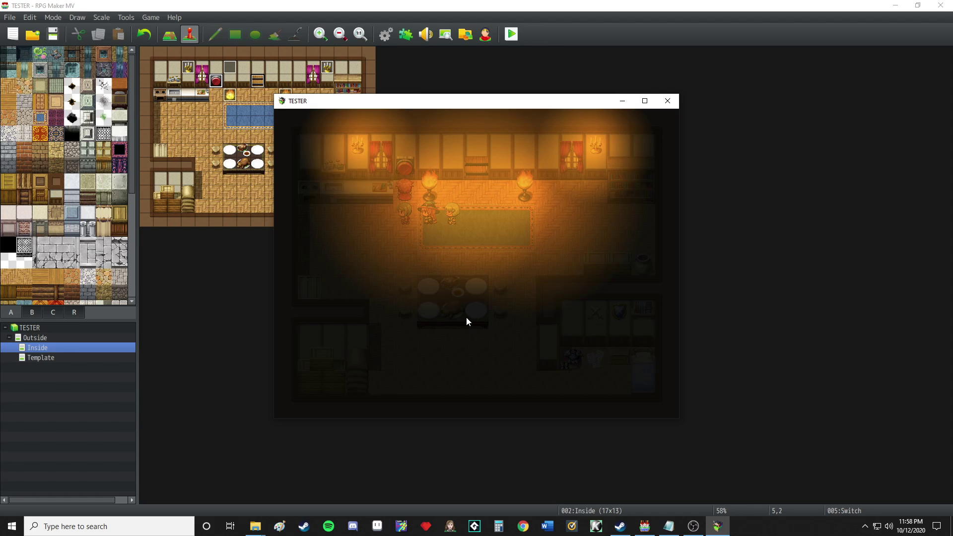
# Close the playtest and edit the Light event's page 1 command from 'Light on 2' to 'Light on'.
pyautogui.click(668, 101)
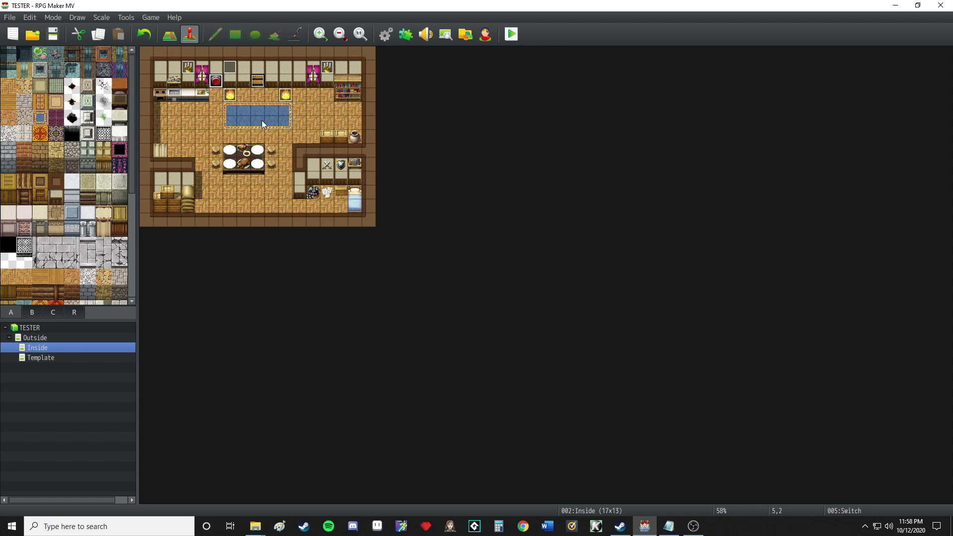
pyautogui.rightClick(184, 68)
pyautogui.click(198, 75)
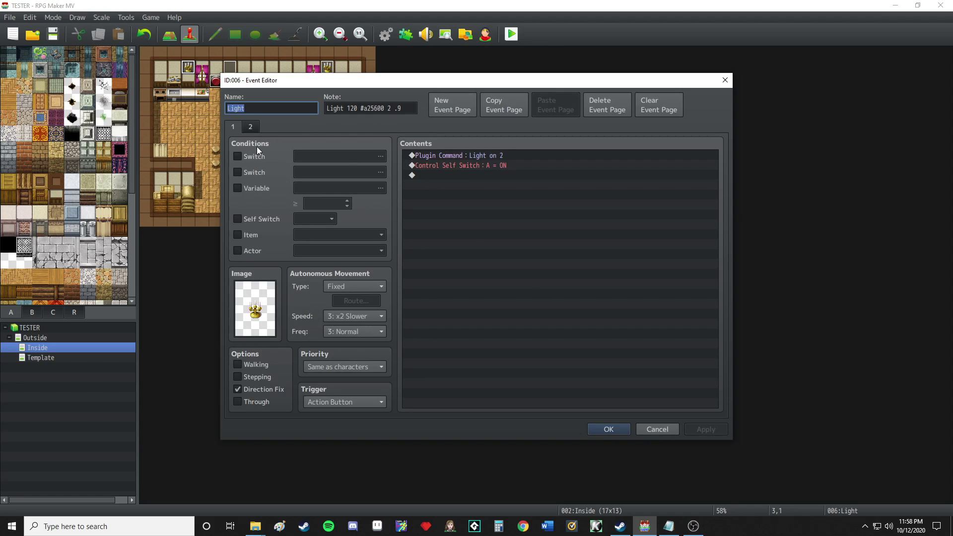
pyautogui.doubleClick(498, 154)
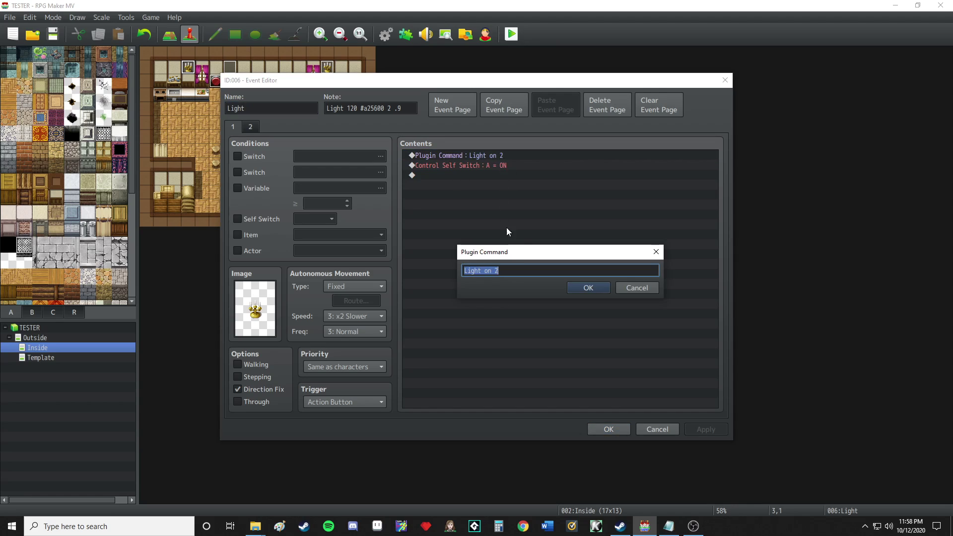
pyautogui.doubleClick(509, 271)
pyautogui.press('BackSpace')
pyautogui.press('BackSpace')
pyautogui.click(588, 288)
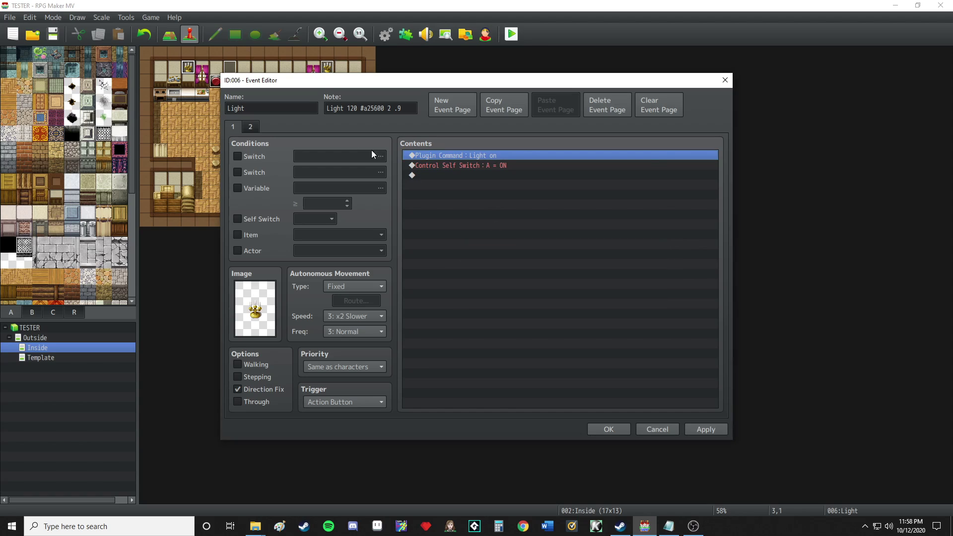
# Change page 2's command to 'Light off', compare both pages, and keep the changes.
pyautogui.click(256, 129)
pyautogui.doubleClick(512, 156)
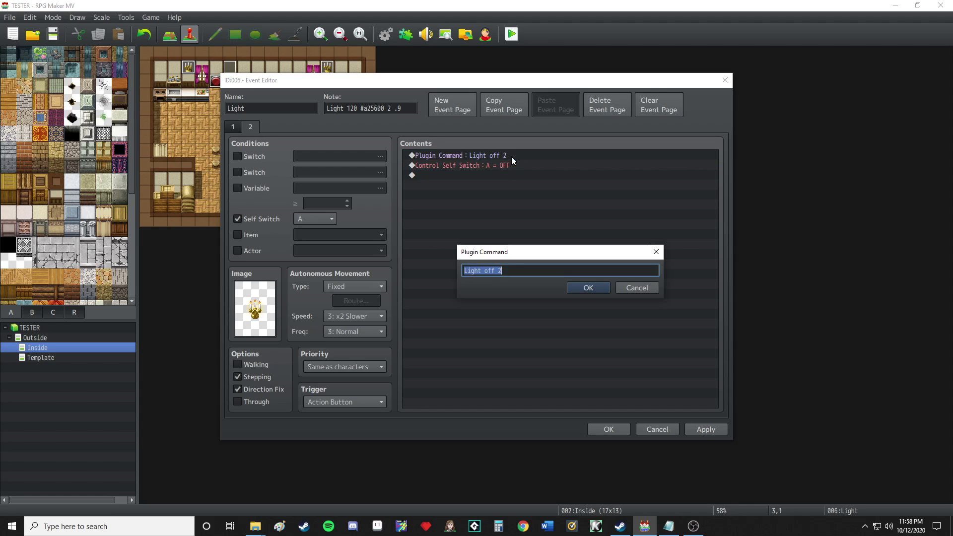
pyautogui.click(529, 273)
pyautogui.press('BackSpace')
pyautogui.click(588, 287)
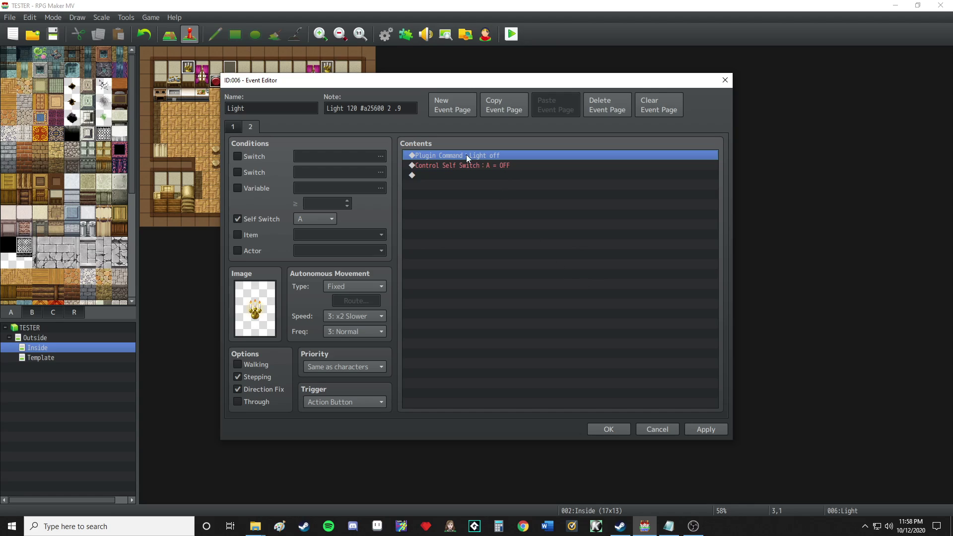
pyautogui.click(241, 131)
pyautogui.click(243, 131)
pyautogui.click(240, 132)
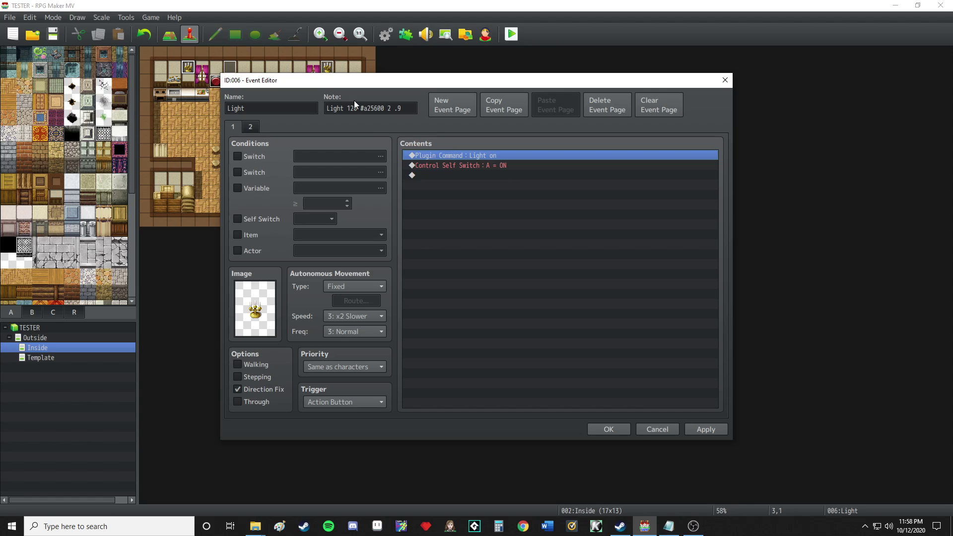
pyautogui.click(249, 131)
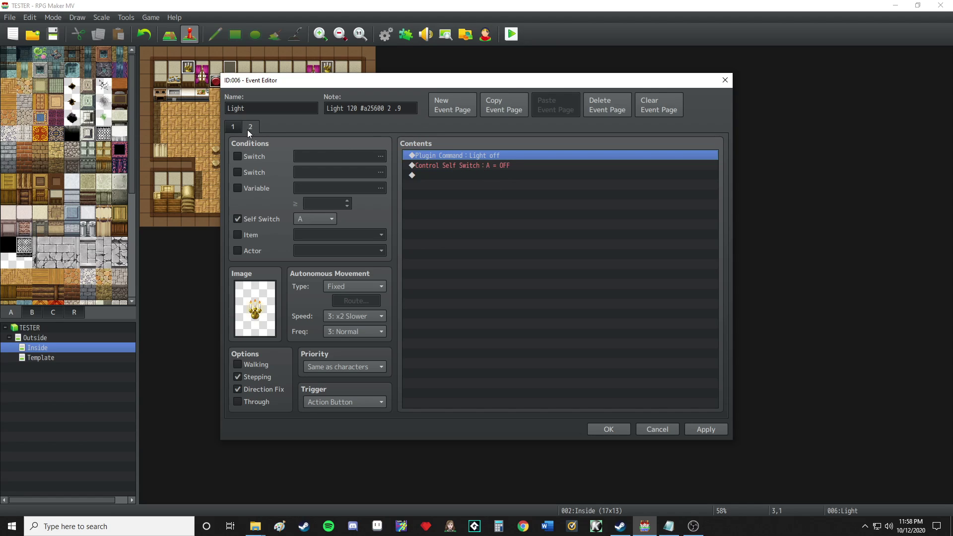
pyautogui.click(240, 130)
pyautogui.click(247, 130)
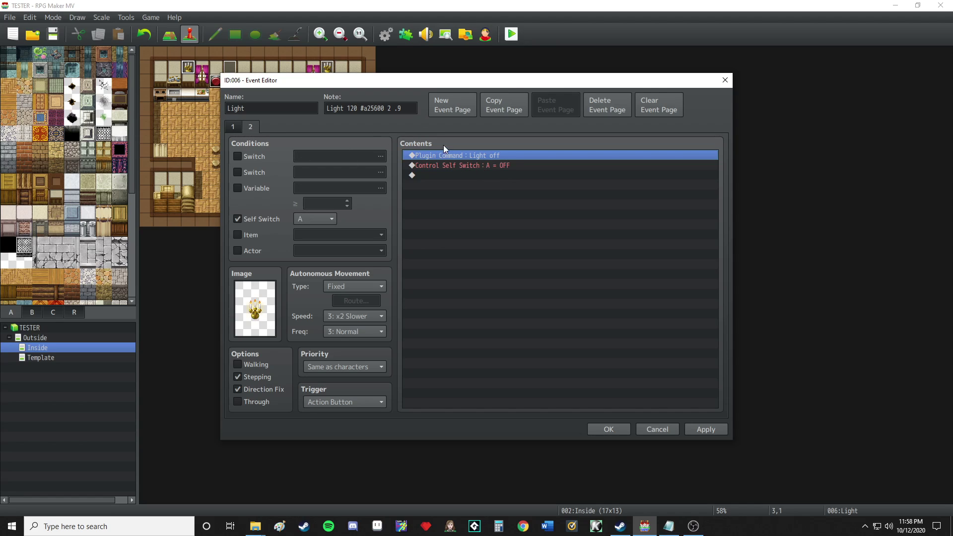
pyautogui.click(611, 432)
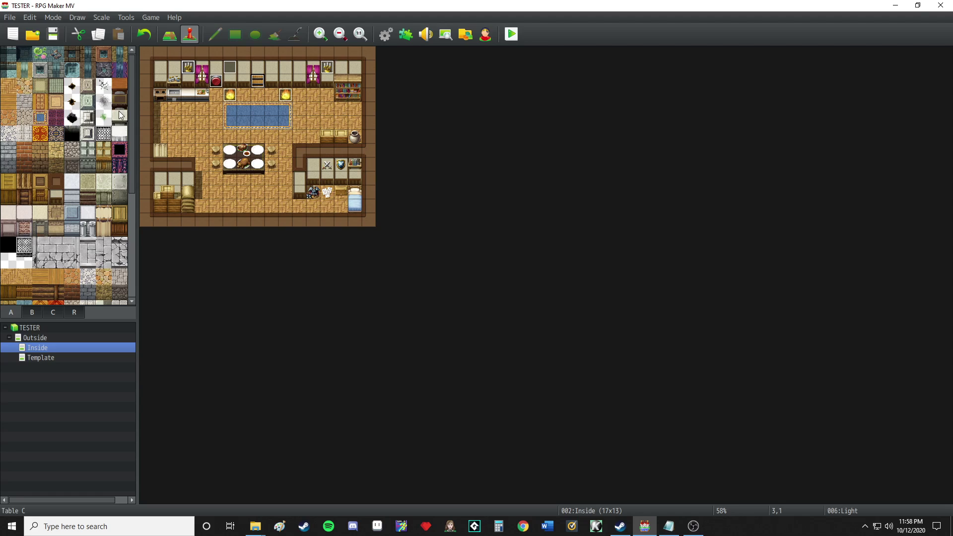
# Inspect both pages of the Switch event and close it without changes.
pyautogui.rightClick(225, 82)
pyautogui.press('Escape')
pyautogui.rightClick(217, 82)
pyautogui.click(233, 94)
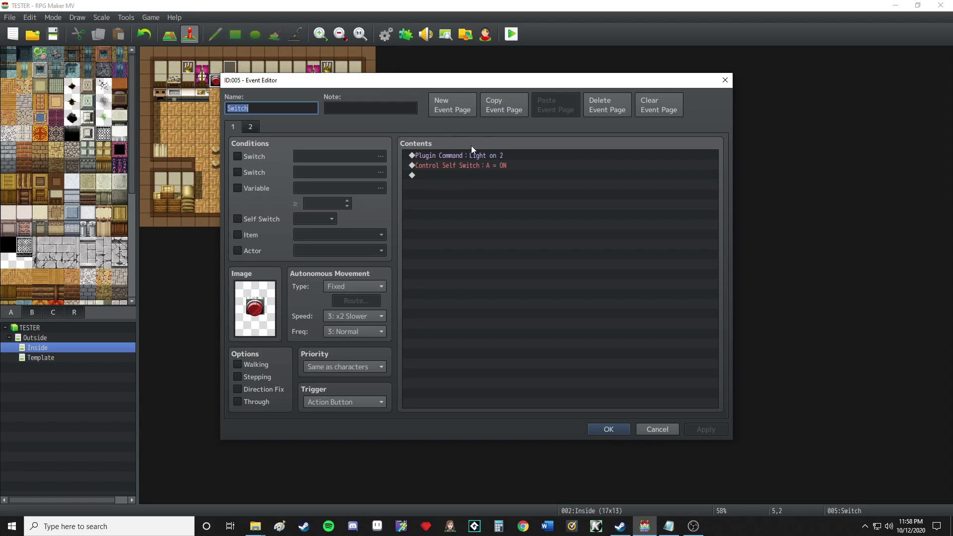
pyautogui.click(254, 128)
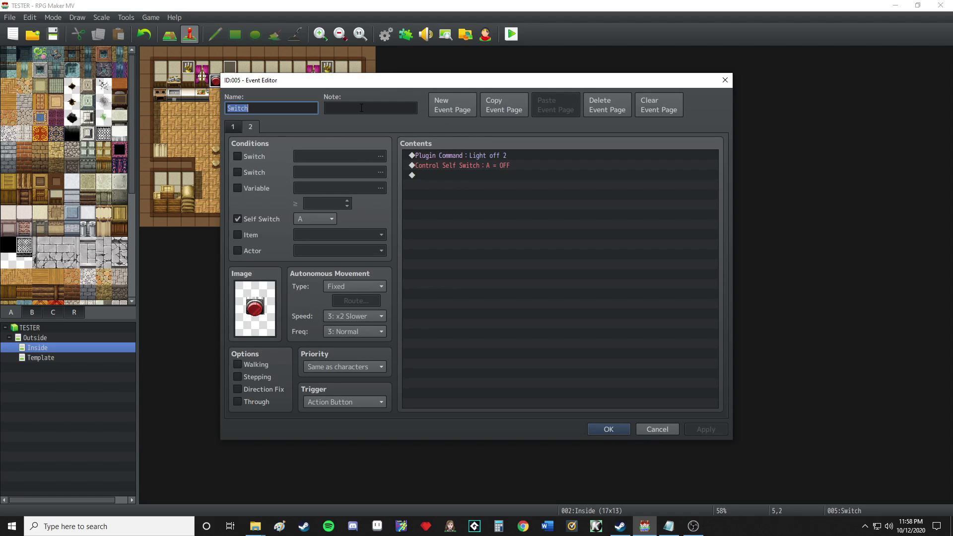
pyautogui.click(250, 126)
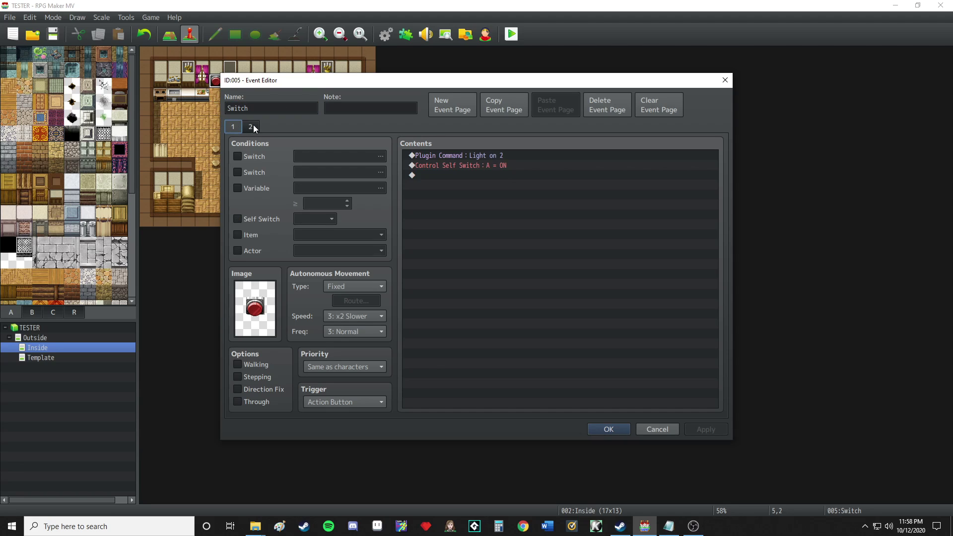
pyautogui.click(607, 429)
# Open the Light event and compare its two pages.
pyautogui.rightClick(192, 68)
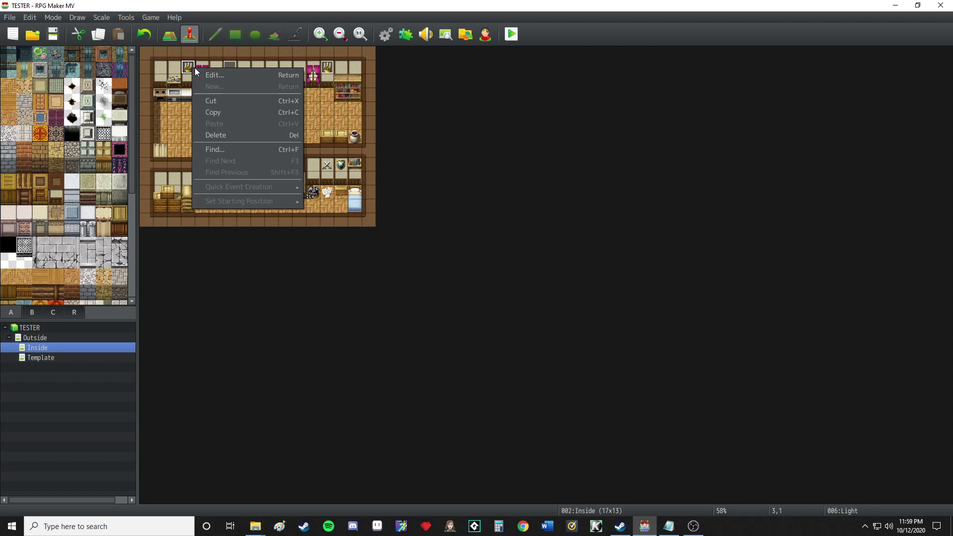
pyautogui.click(257, 75)
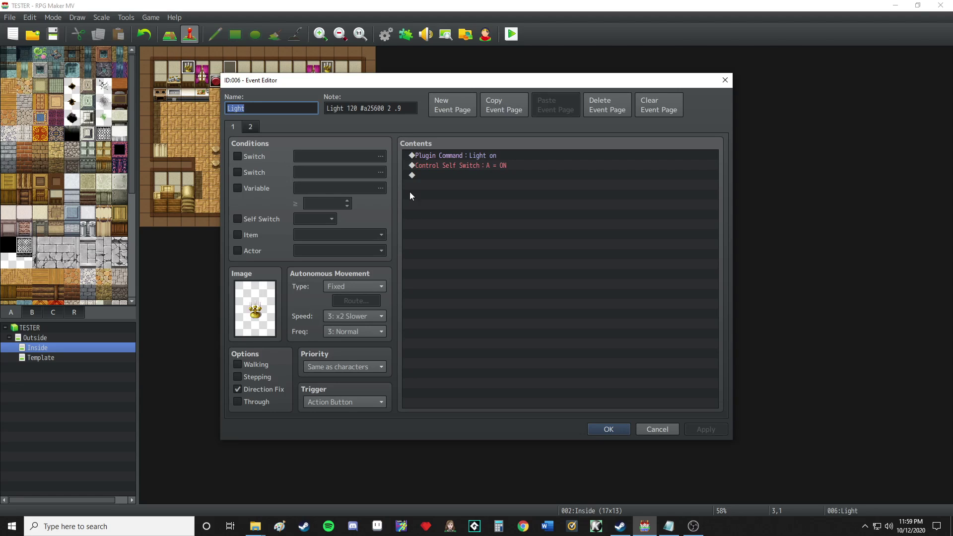
pyautogui.click(249, 128)
pyautogui.click(235, 127)
pyautogui.click(246, 128)
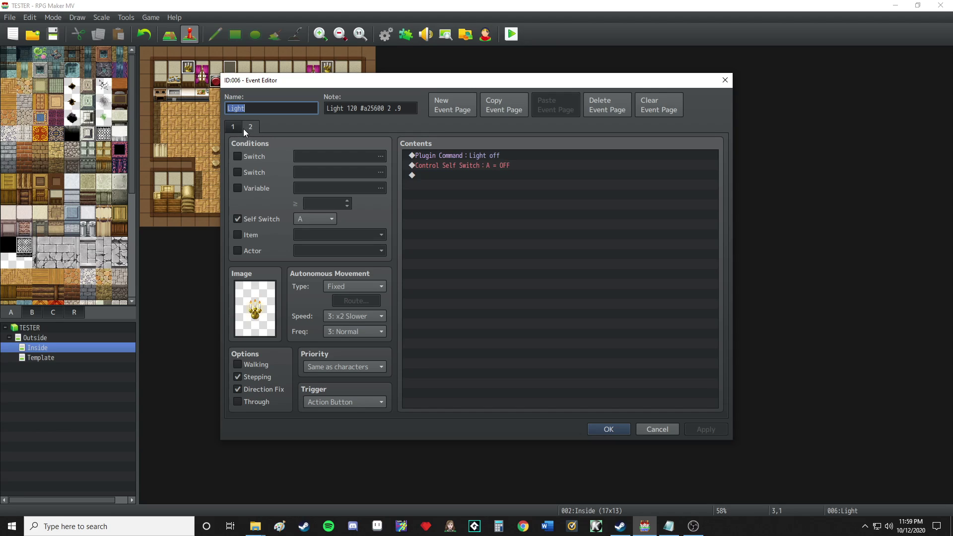
pyautogui.click(235, 127)
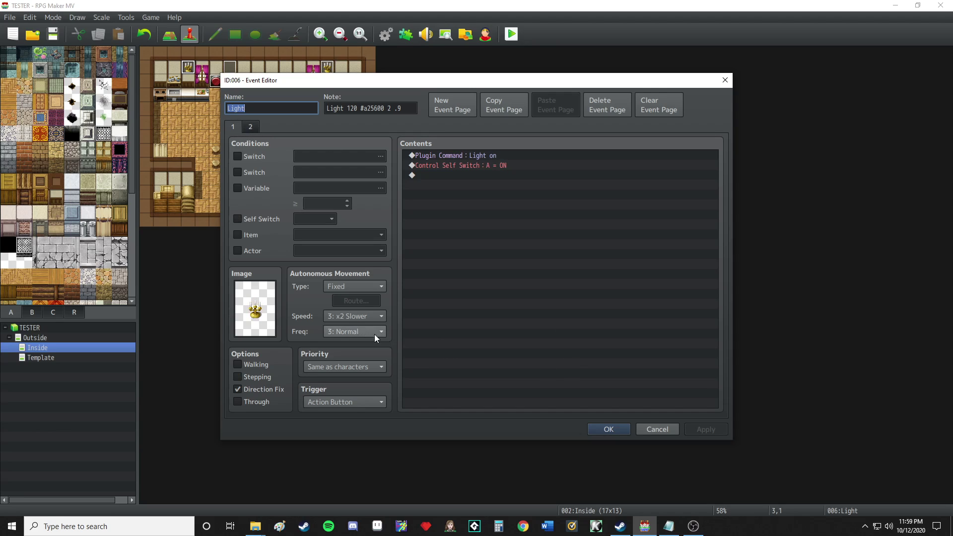
pyautogui.click(251, 129)
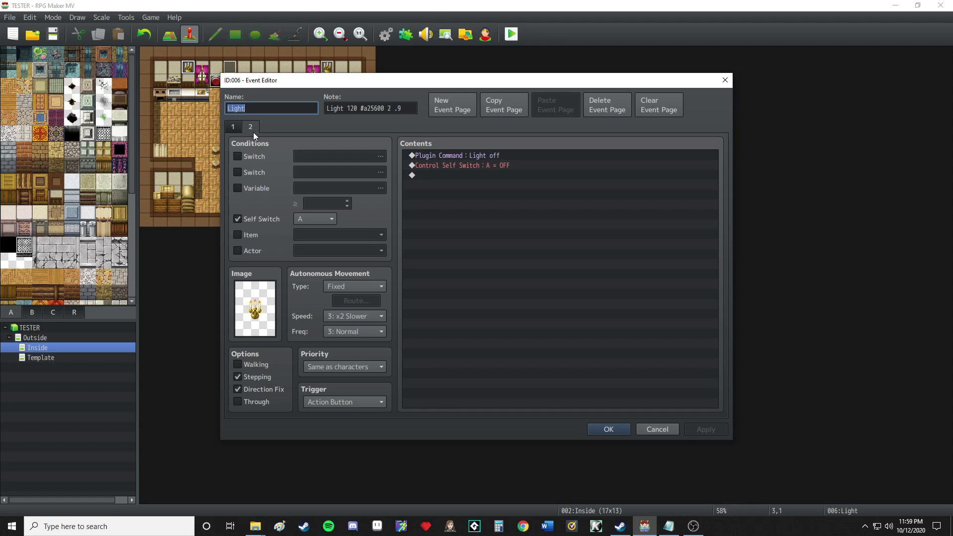
pyautogui.click(236, 127)
pyautogui.click(244, 127)
pyautogui.click(236, 127)
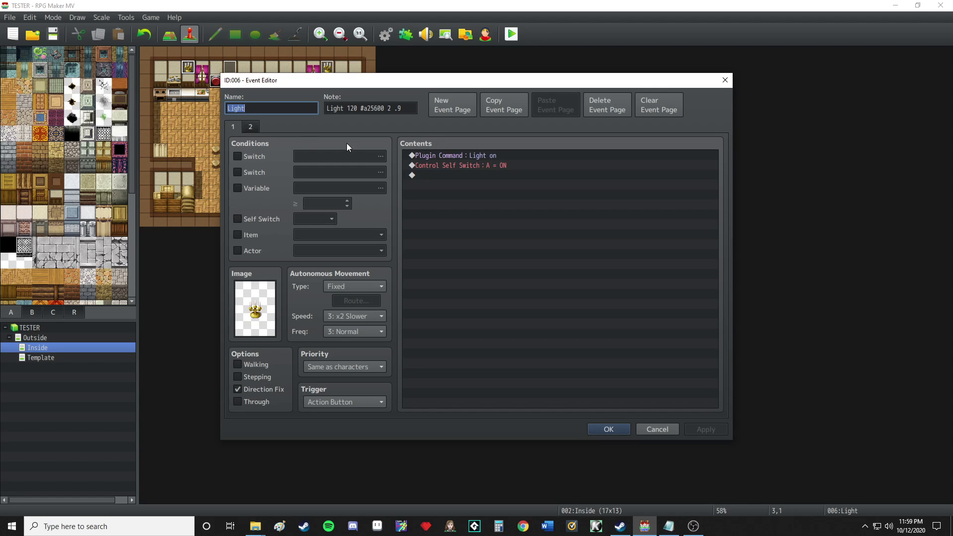
# Delete the Light on command from page 1 and Light off from page 2, then confirm.
pyautogui.rightClick(485, 156)
pyautogui.click(507, 223)
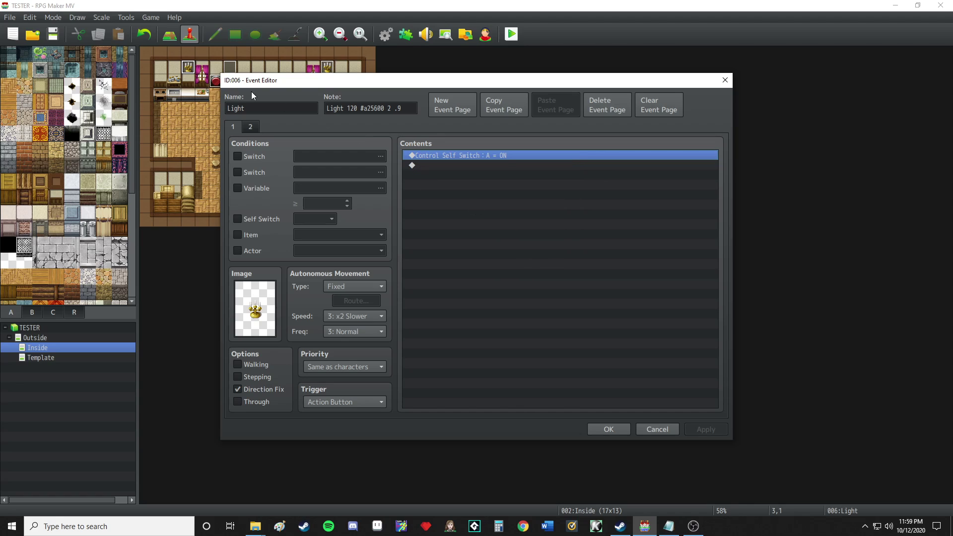
pyautogui.click(252, 128)
pyautogui.rightClick(441, 156)
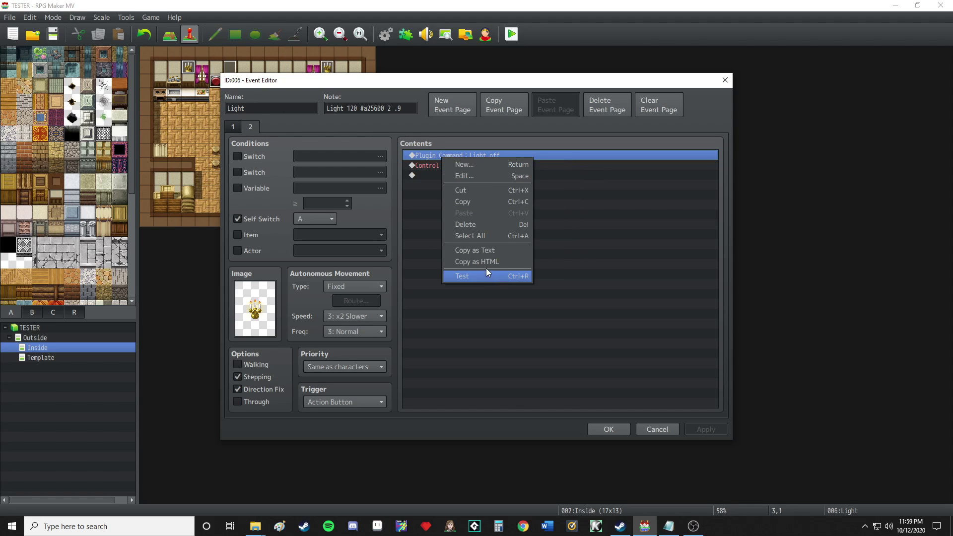
pyautogui.click(469, 225)
pyautogui.click(603, 427)
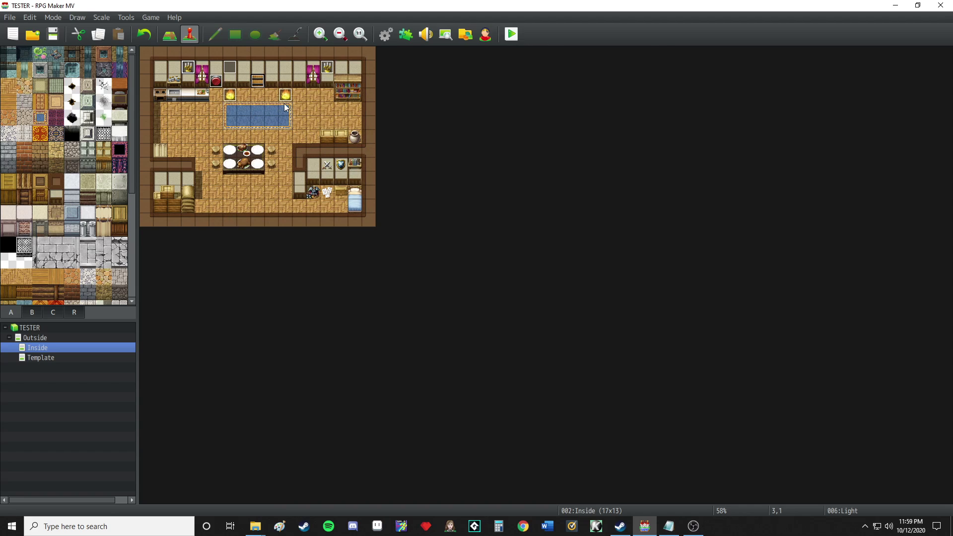
# Save the project and start a New Game in a playtest.
pyautogui.click(327, 70)
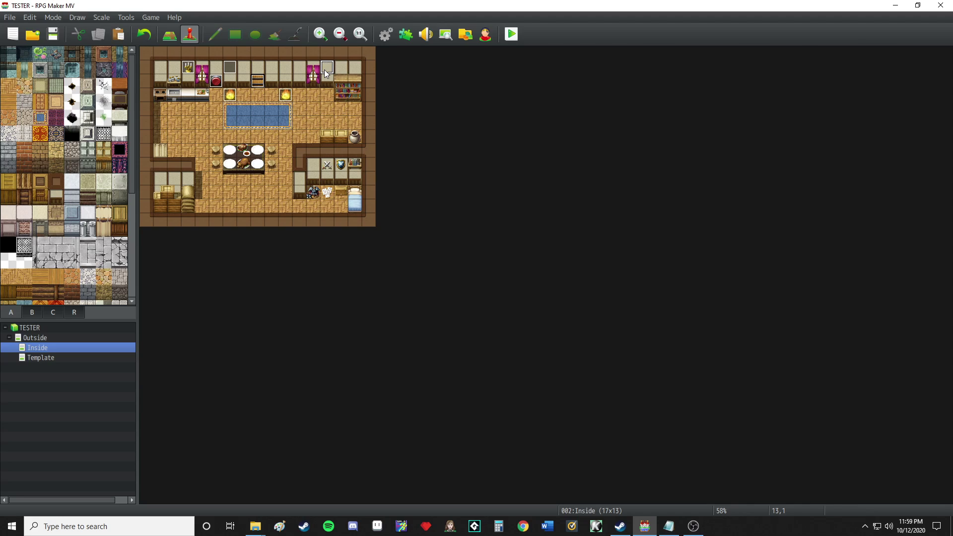
pyautogui.hotkey('alt', 'F4')
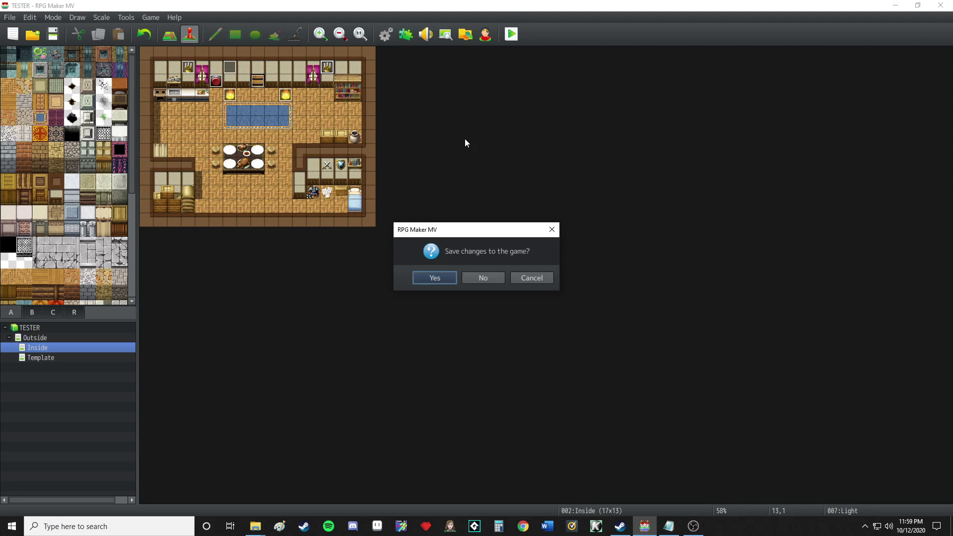
pyautogui.click(432, 278)
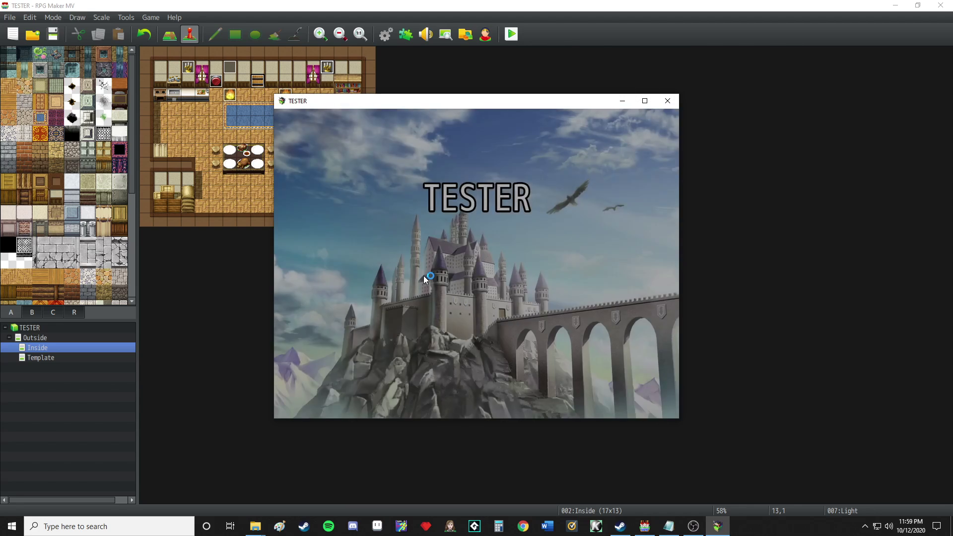
pyautogui.click(460, 316)
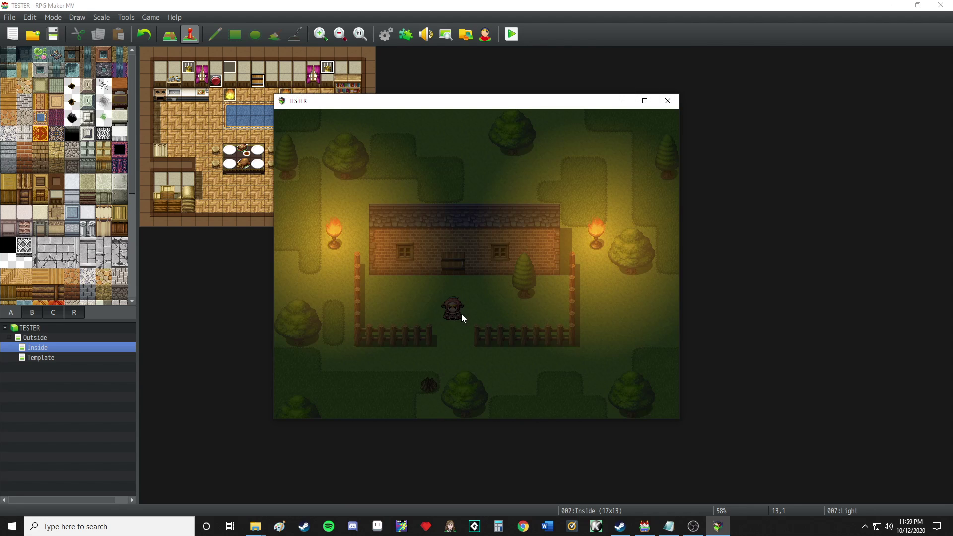
# Walk the party into the house and along the top wall to check the candelabras.
pyautogui.press('Up')
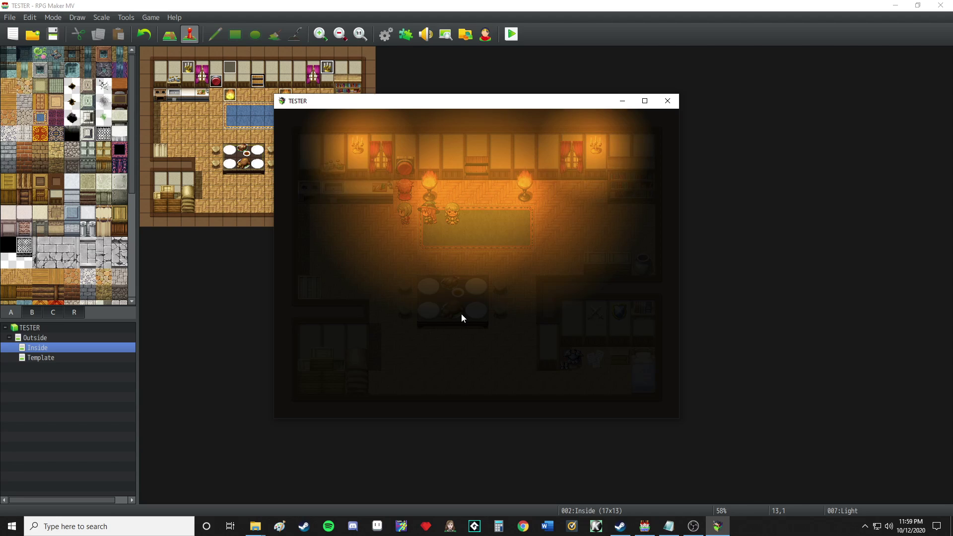
pyautogui.press('Down')
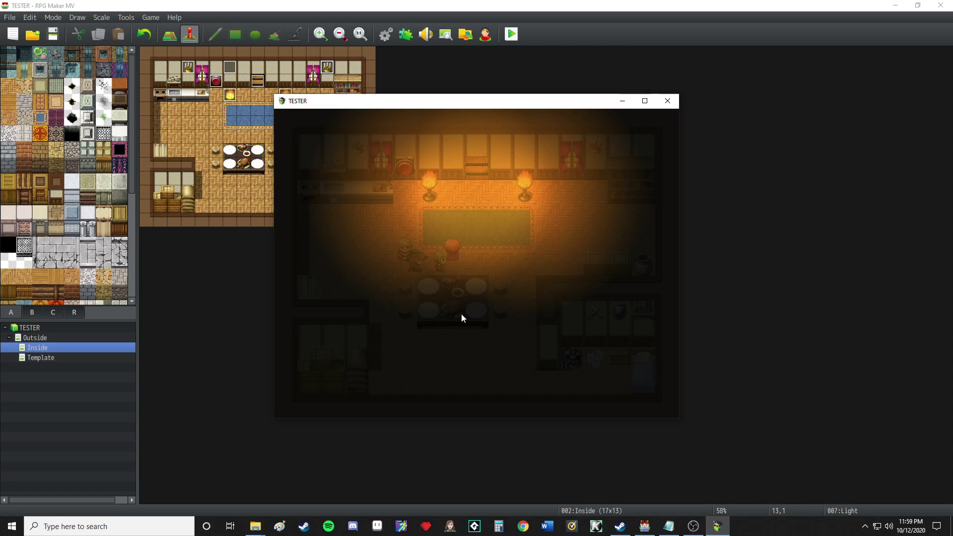
pyautogui.press('Up')
pyautogui.press('Left')
pyautogui.press('Left')
pyautogui.press('Up')
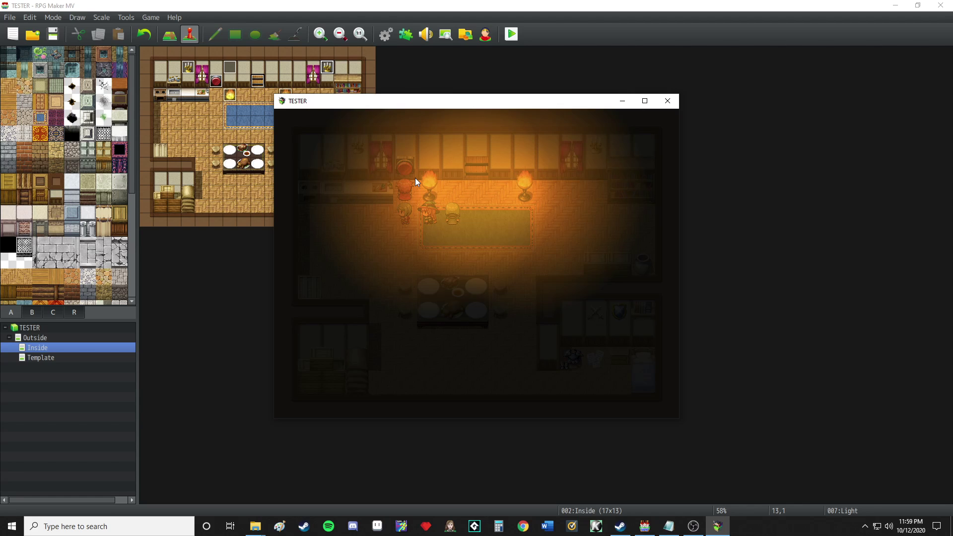
pyautogui.click(667, 101)
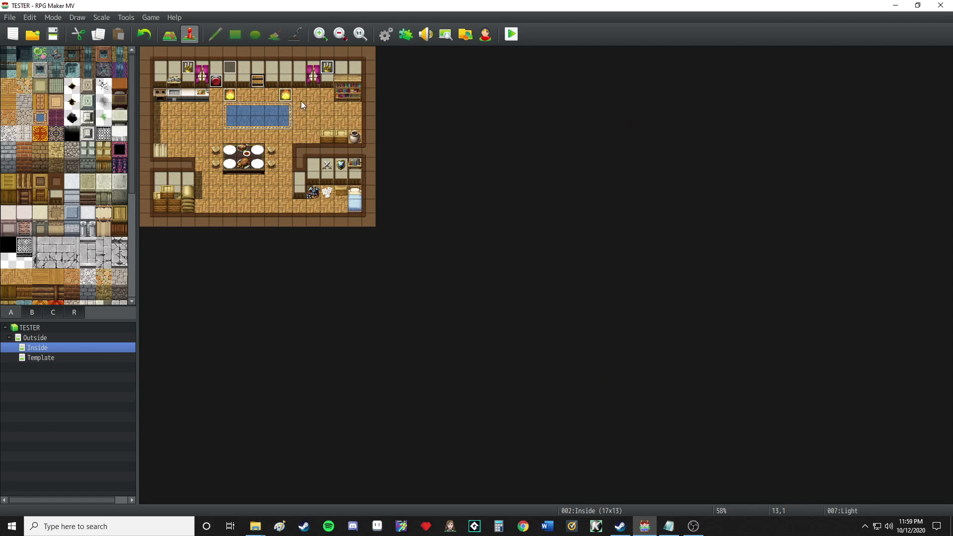
pyautogui.doubleClick(215, 81)
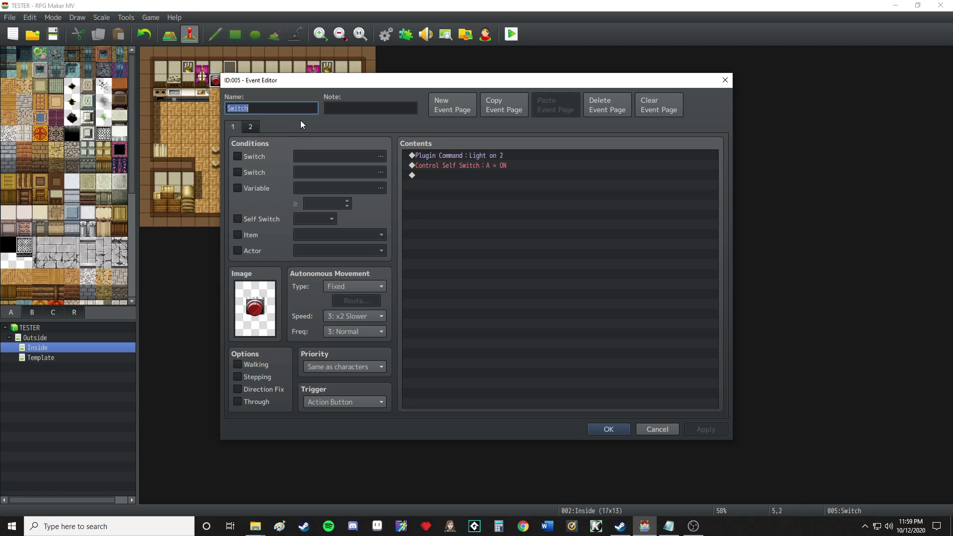
pyautogui.click(253, 127)
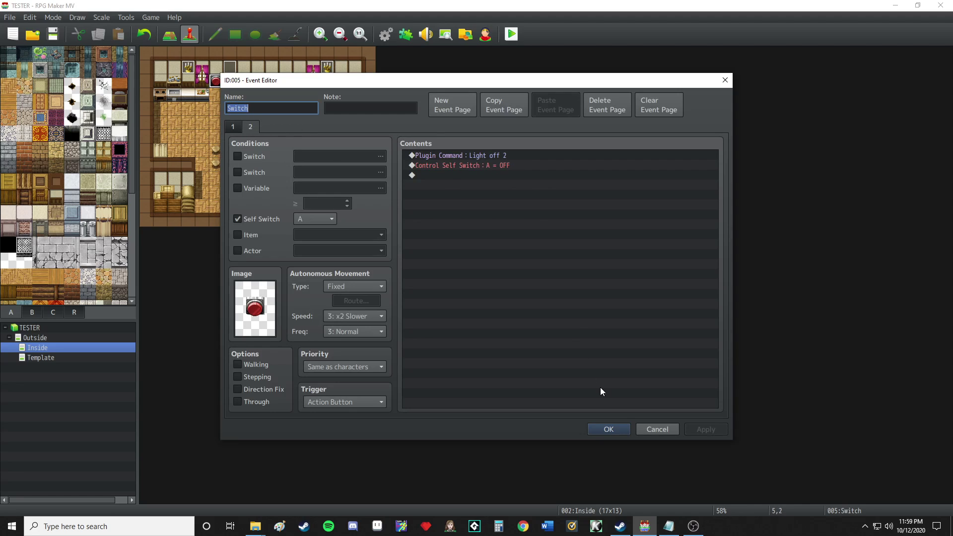
pyautogui.click(623, 431)
pyautogui.rightClick(192, 70)
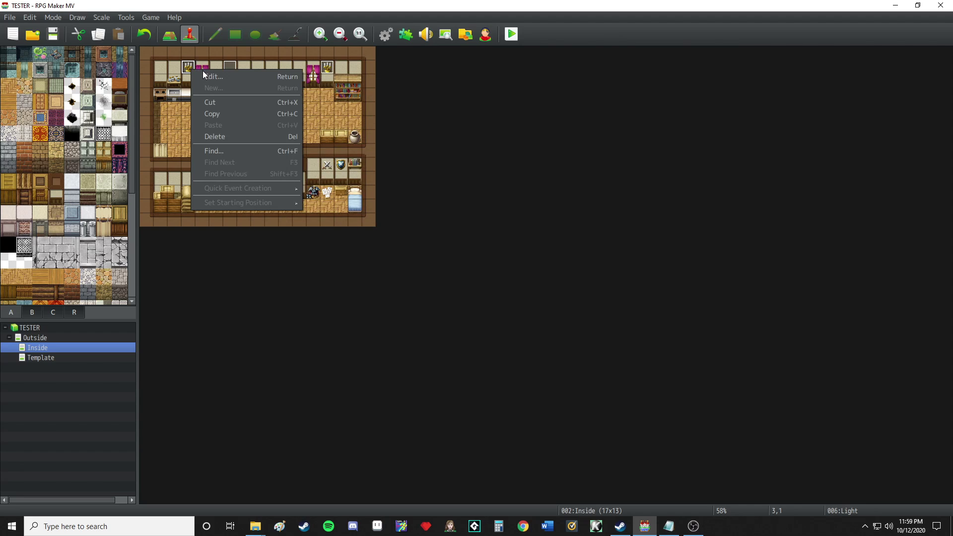
pyautogui.click(210, 77)
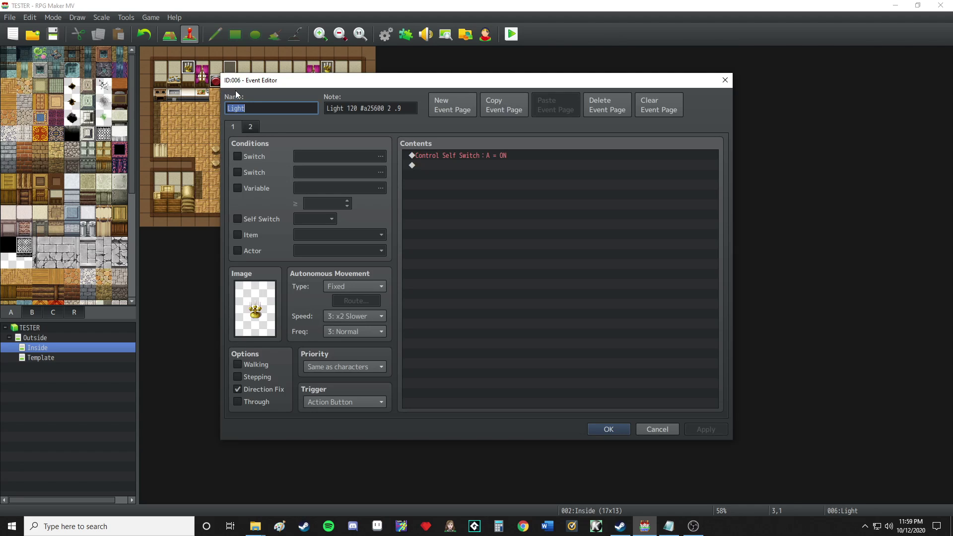
pyautogui.click(250, 127)
pyautogui.click(236, 125)
pyautogui.click(249, 125)
pyautogui.click(234, 125)
pyautogui.click(250, 127)
pyautogui.click(235, 125)
pyautogui.click(251, 127)
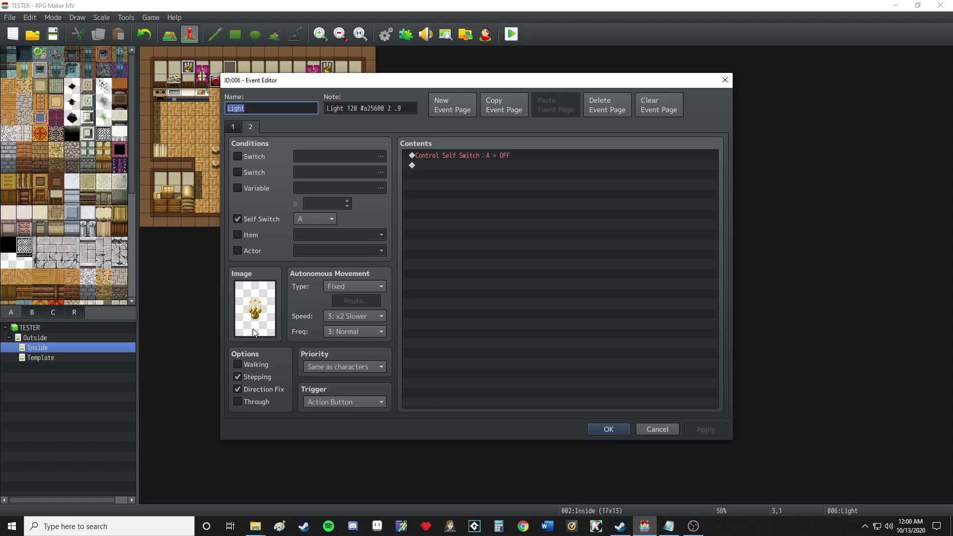
pyautogui.click(235, 126)
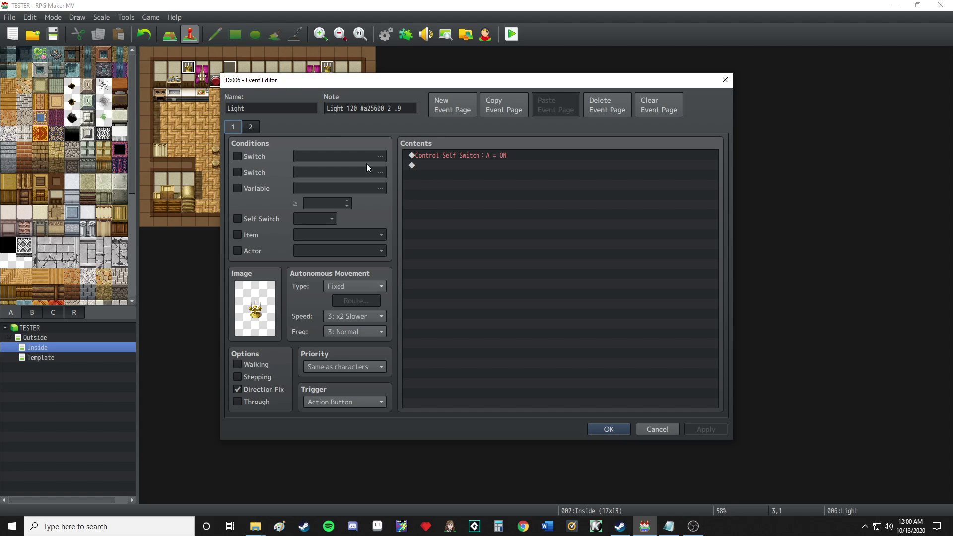
pyautogui.click(391, 109)
pyautogui.click(724, 81)
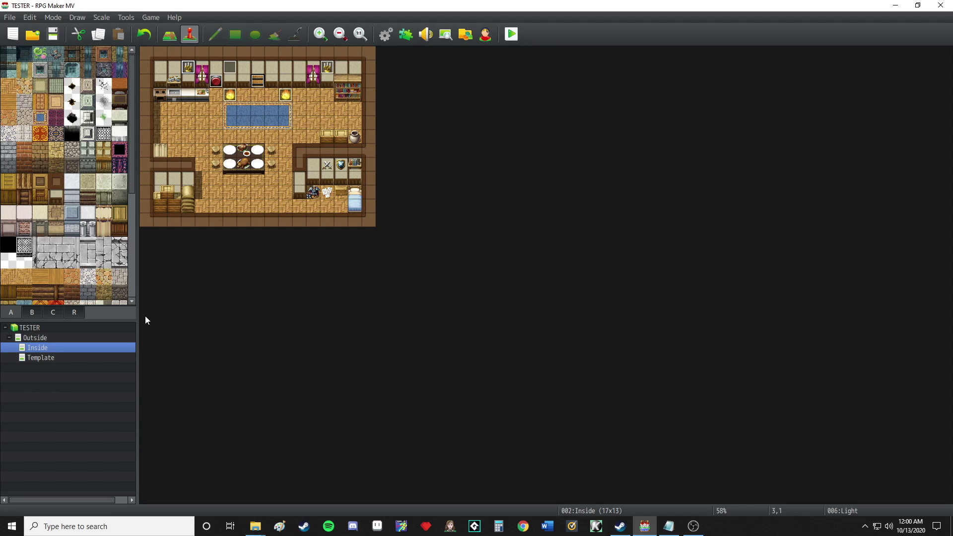
# Switch back and forth between the Template, Inside and Outside maps in the map tree, ending on Outside.
pyautogui.click(117, 358)
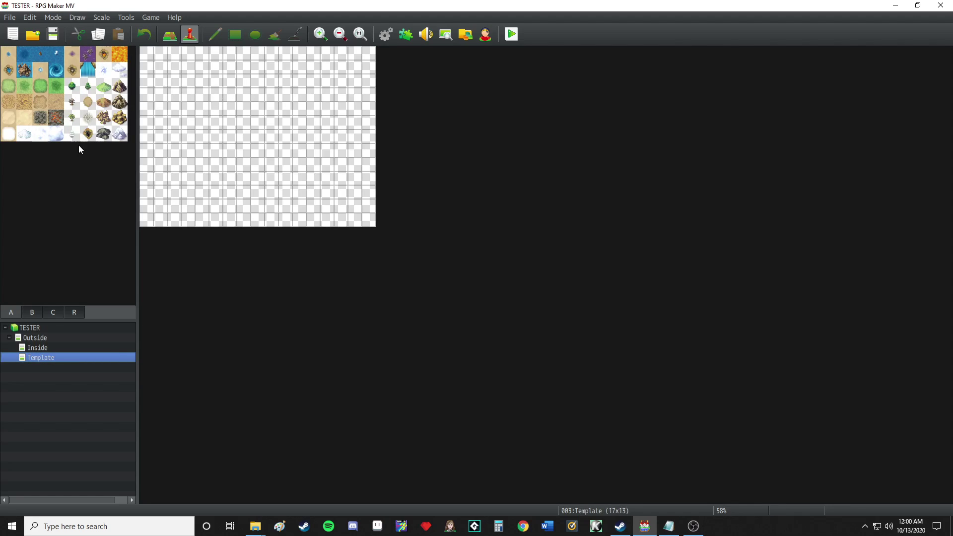
pyautogui.click(94, 348)
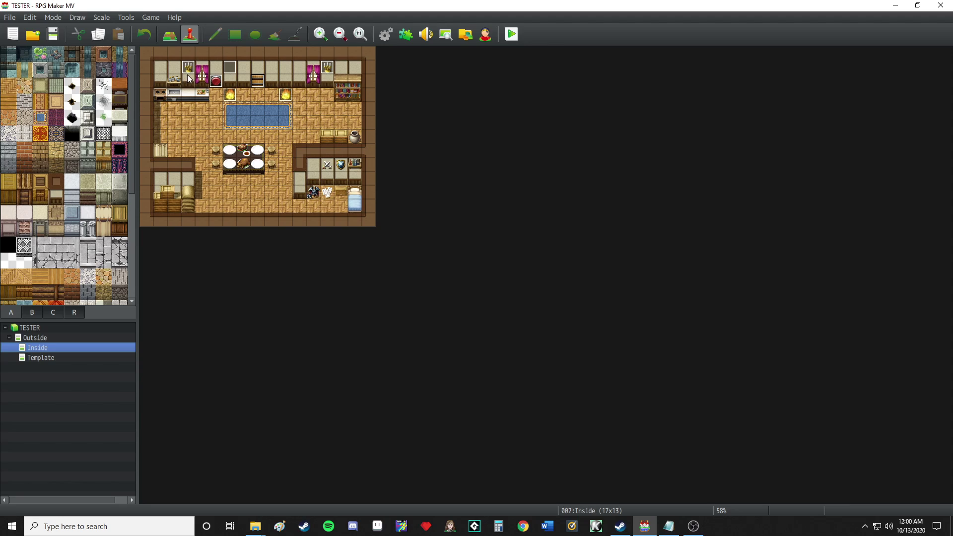
pyautogui.click(102, 359)
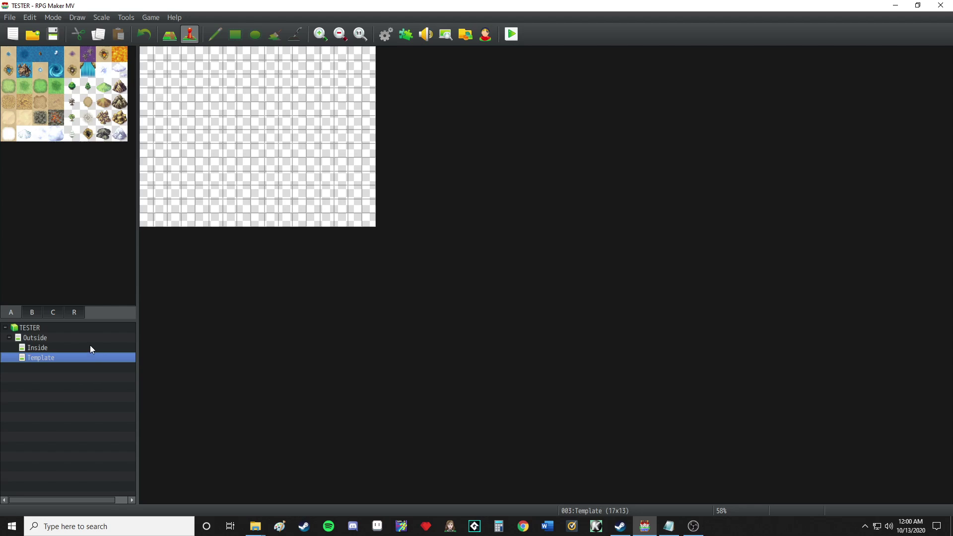
pyautogui.click(87, 338)
pyautogui.click(85, 345)
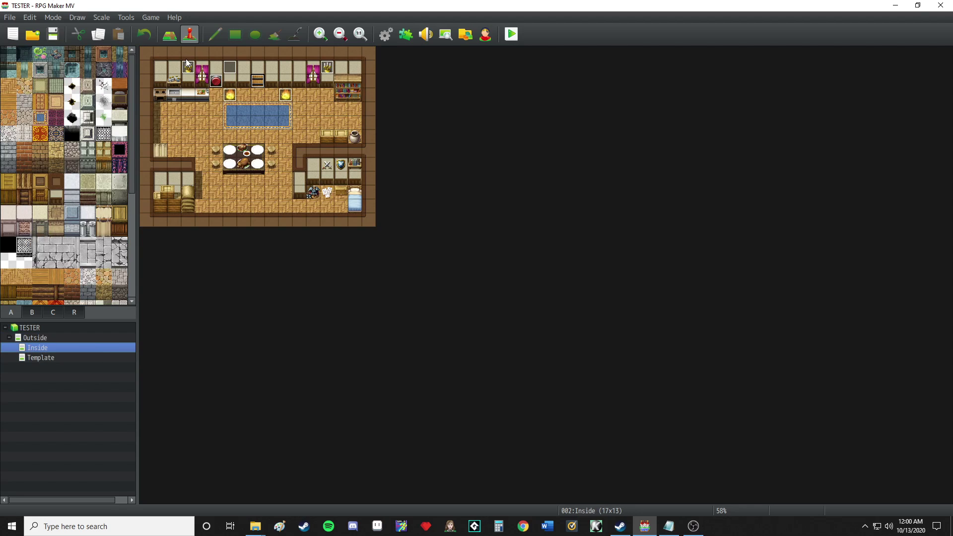
pyautogui.click(87, 355)
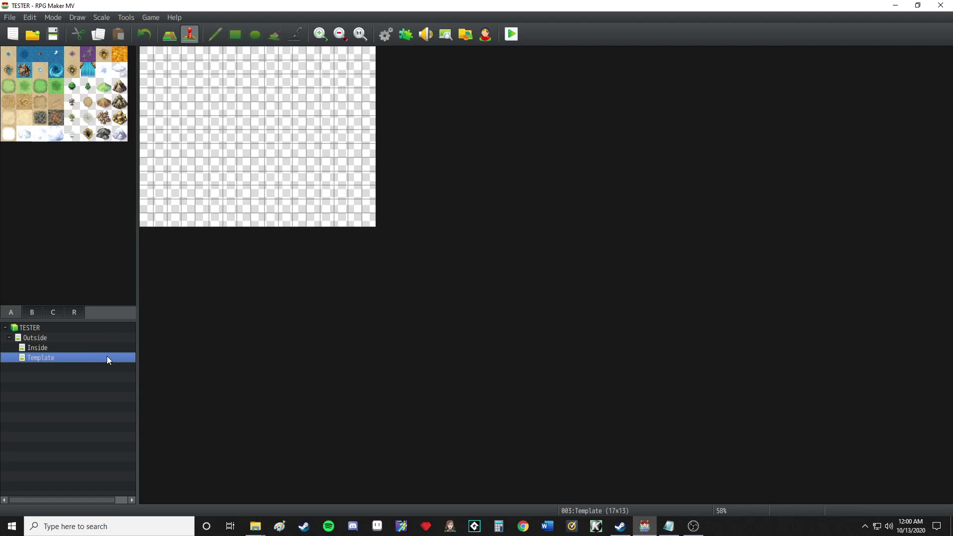
pyautogui.click(104, 347)
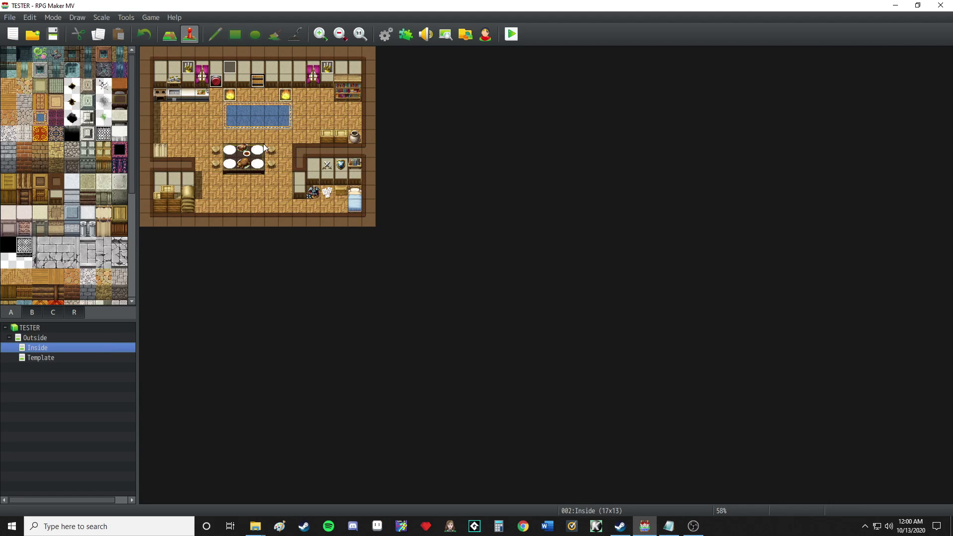
pyautogui.click(93, 339)
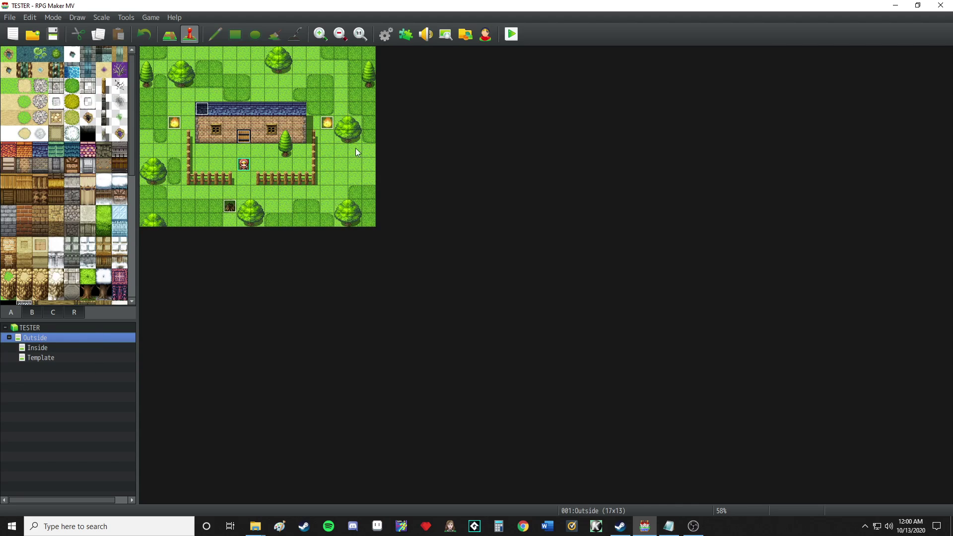
pyautogui.click(74, 358)
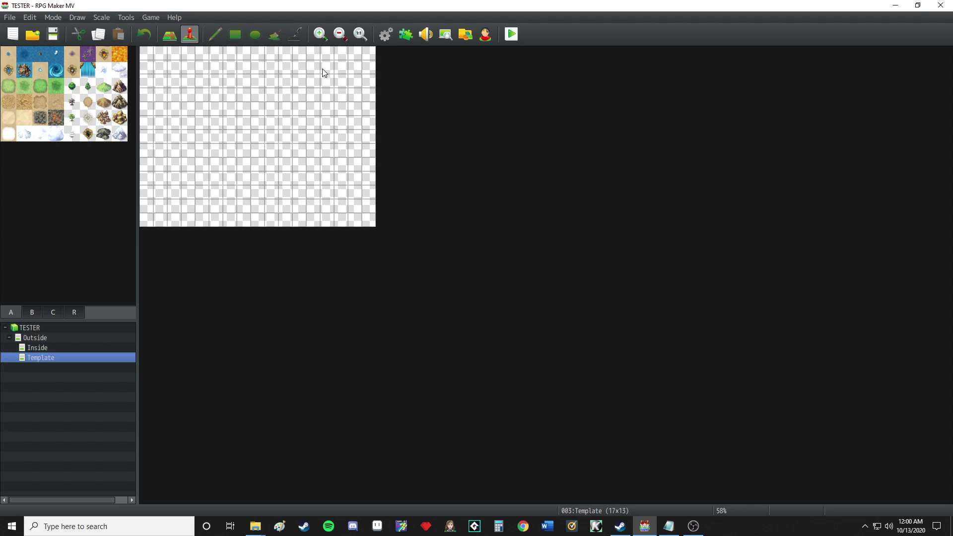
pyautogui.click(61, 339)
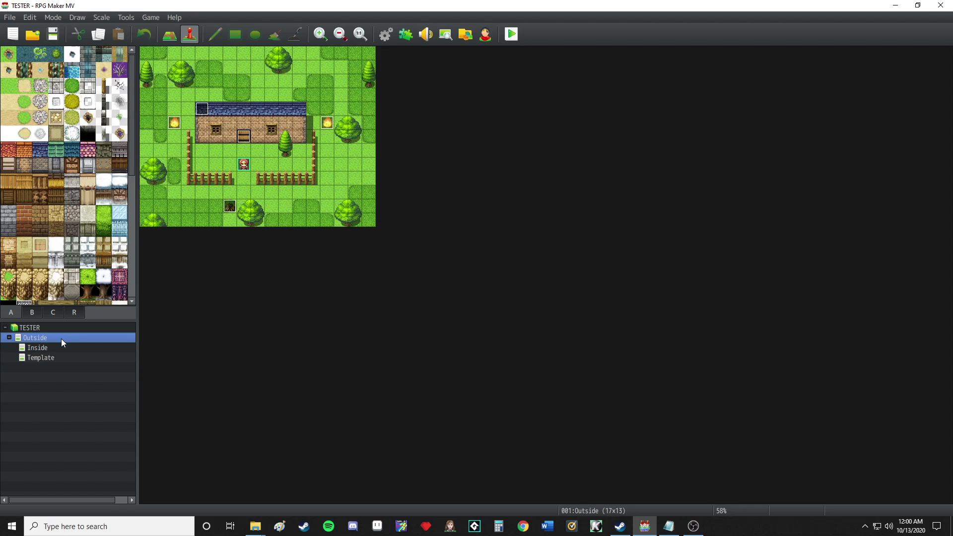
pyautogui.click(61, 347)
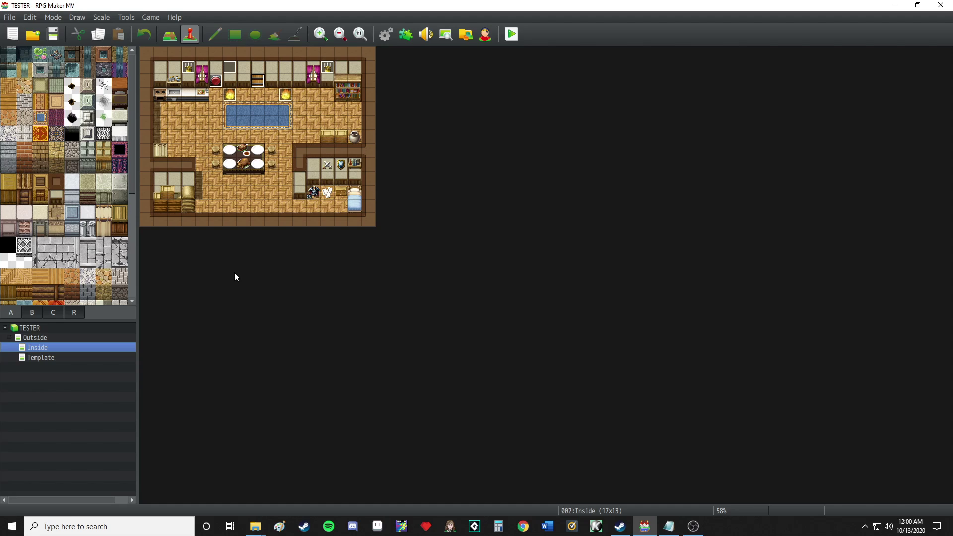
pyautogui.click(103, 358)
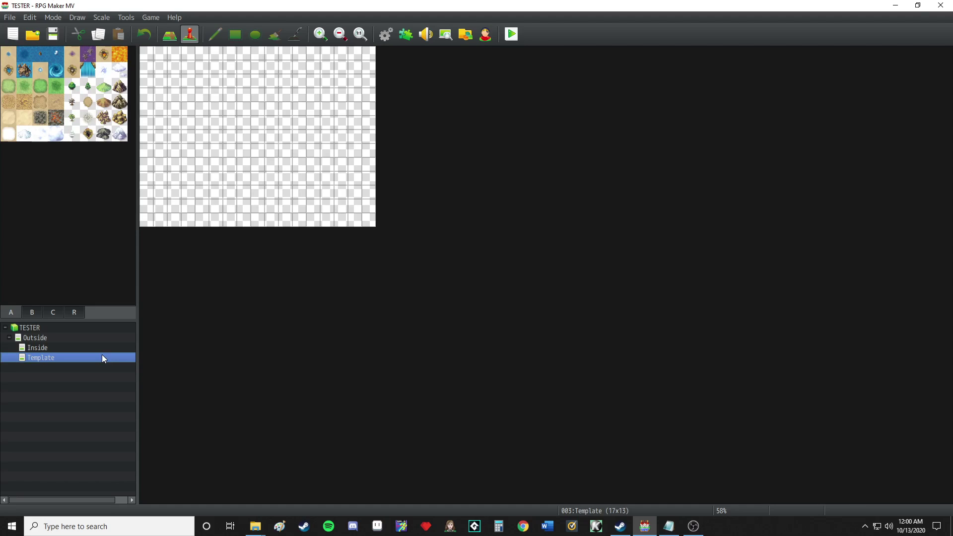
pyautogui.click(93, 348)
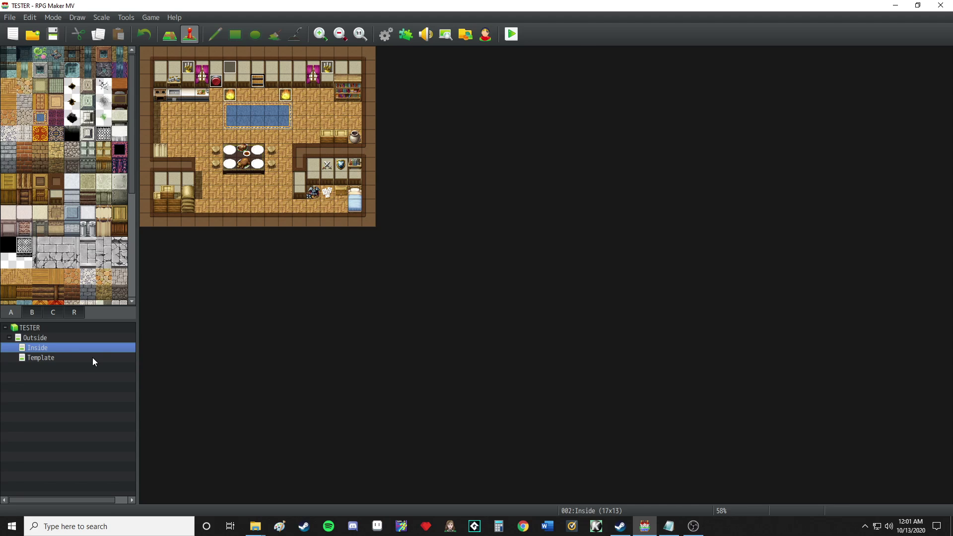
pyautogui.click(89, 358)
pyautogui.click(91, 350)
pyautogui.click(105, 358)
pyautogui.click(102, 347)
pyautogui.click(101, 339)
pyautogui.click(104, 347)
pyautogui.press('Up')
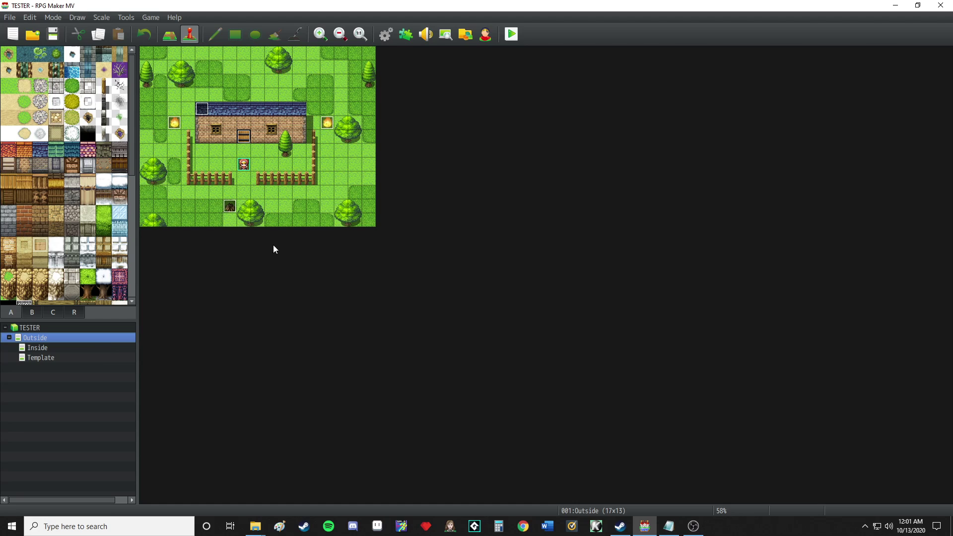
# Review the MVNovaLighting plugin settings in Plugin Manager and close them without changes.
pyautogui.click(405, 33)
pyautogui.doubleClick(350, 157)
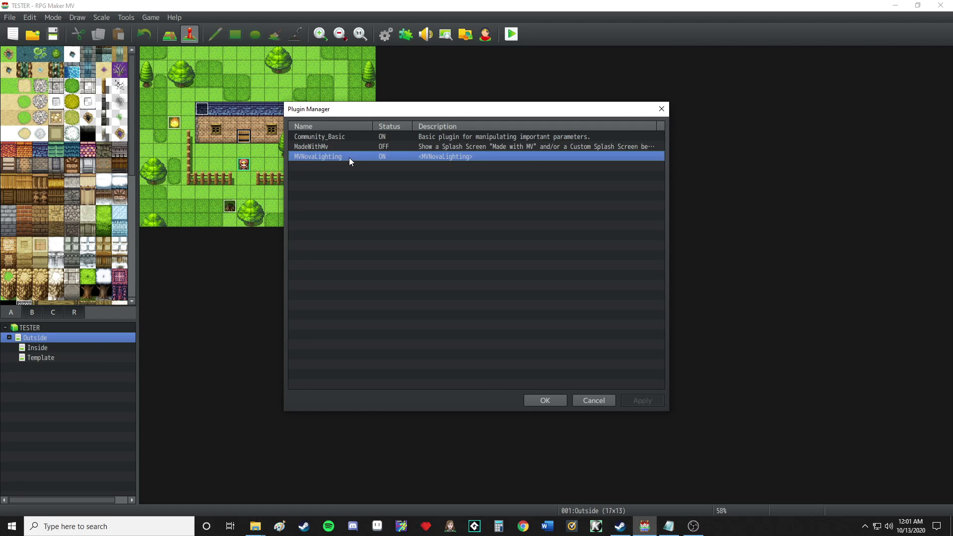
pyautogui.scroll(-9, 359, 227)
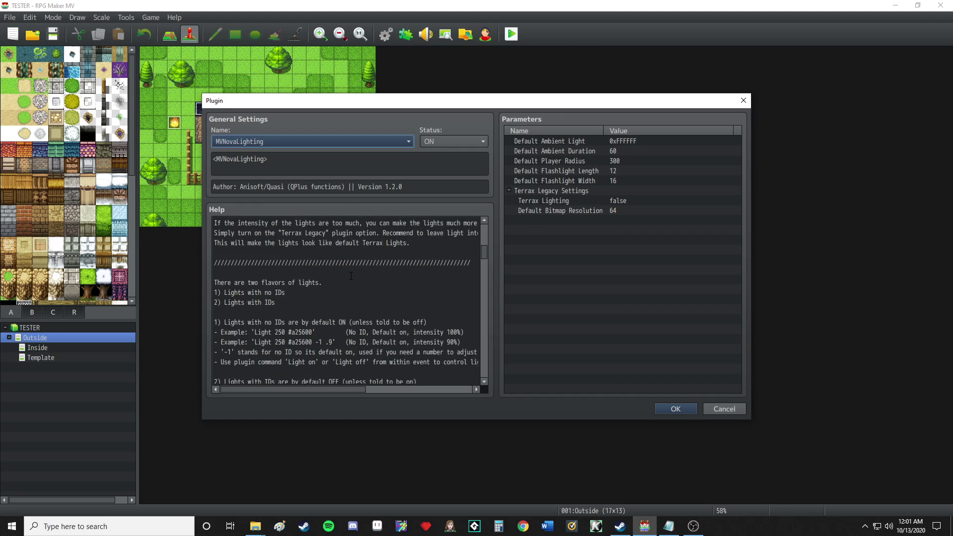
pyautogui.click(734, 412)
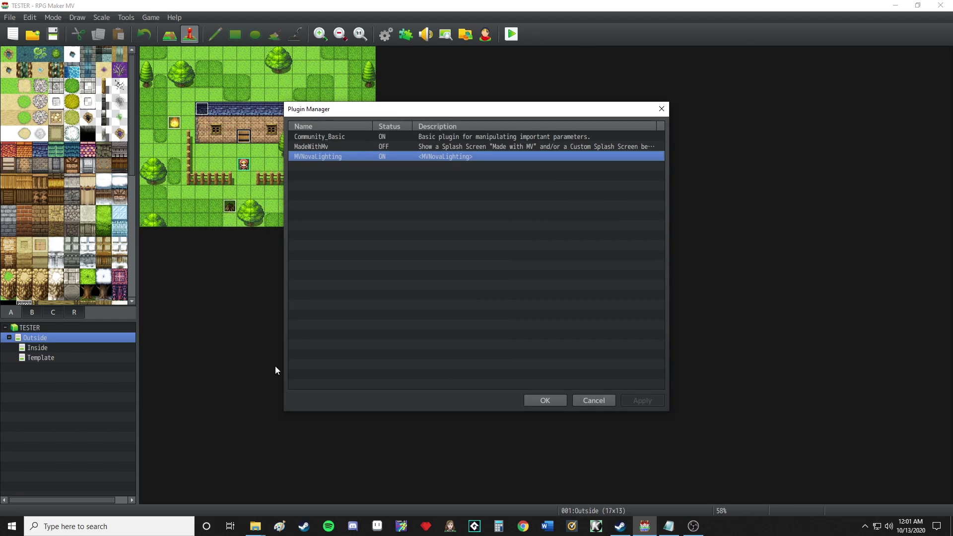
pyautogui.click(602, 401)
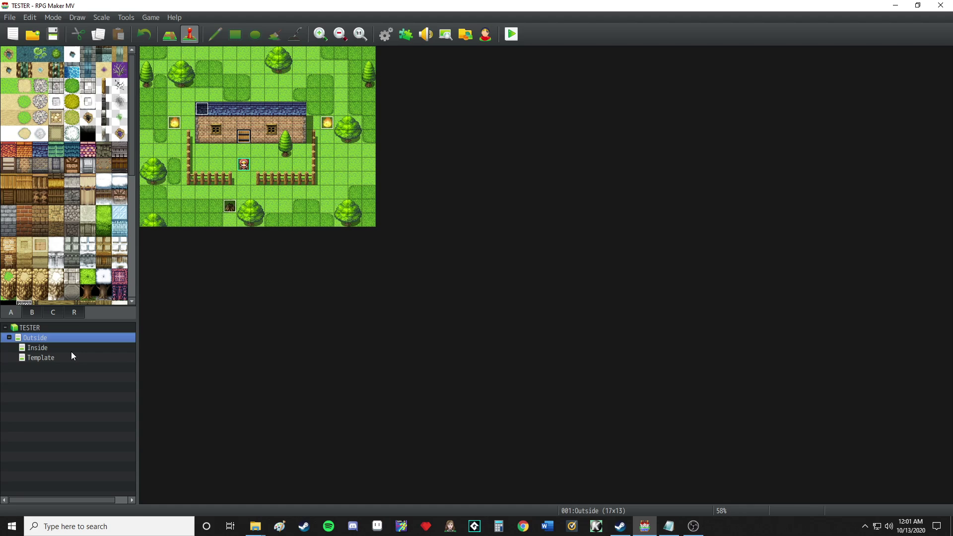
# Check the maps, then inspect the light settings in the Outside Torch event's note at 2,5.
pyautogui.click(62, 350)
pyautogui.click(74, 356)
pyautogui.click(82, 348)
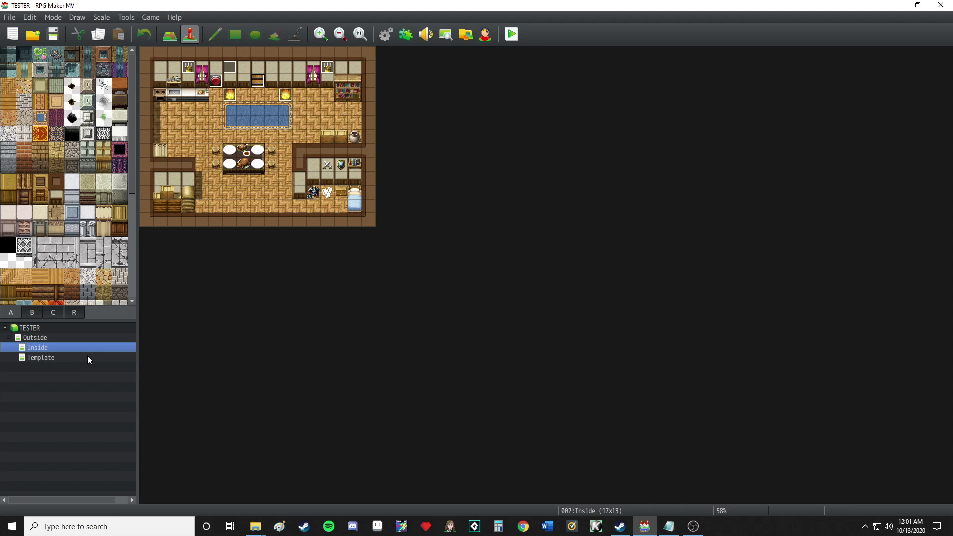
pyautogui.click(103, 336)
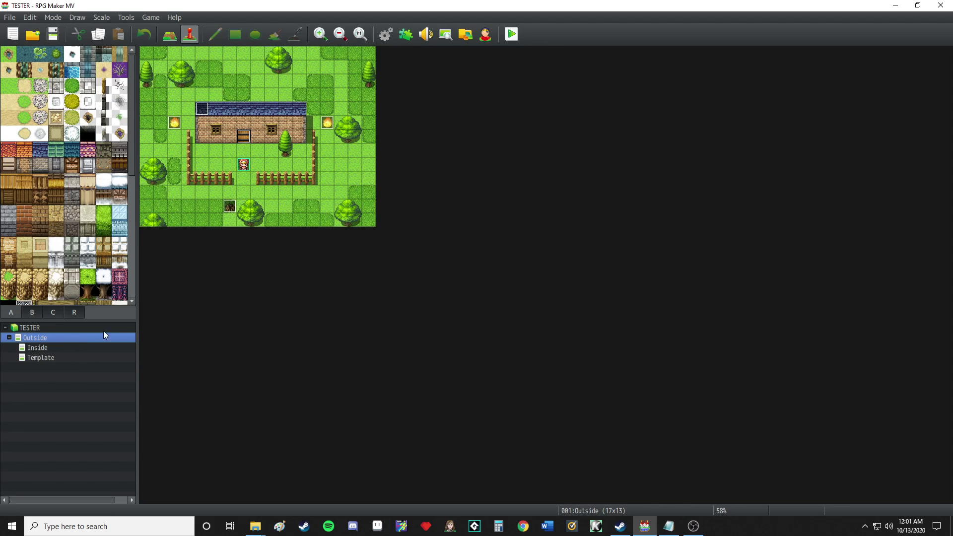
pyautogui.doubleClick(174, 122)
pyautogui.moveTo(326, 108); pyautogui.dragTo(398, 108)
pyautogui.click(388, 108)
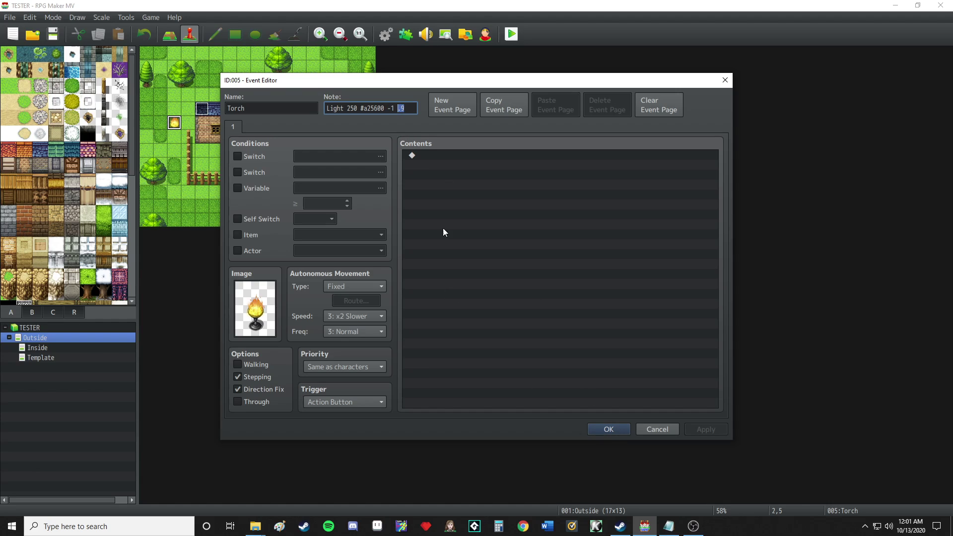
pyautogui.click(617, 428)
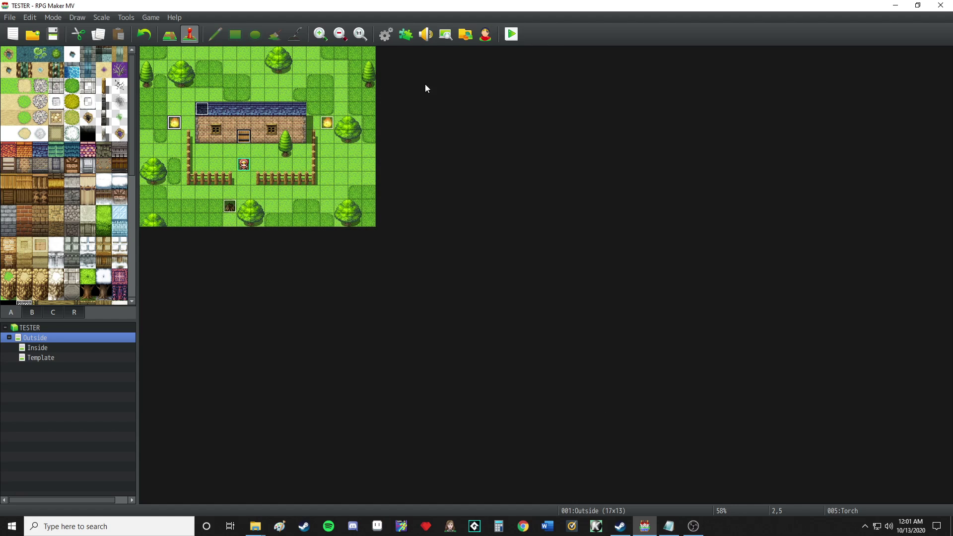
# Set MVNovaLighting's Terrax Lighting parameter to ON (true) and accept the plugin settings.
pyautogui.click(396, 44)
pyautogui.doubleClick(338, 156)
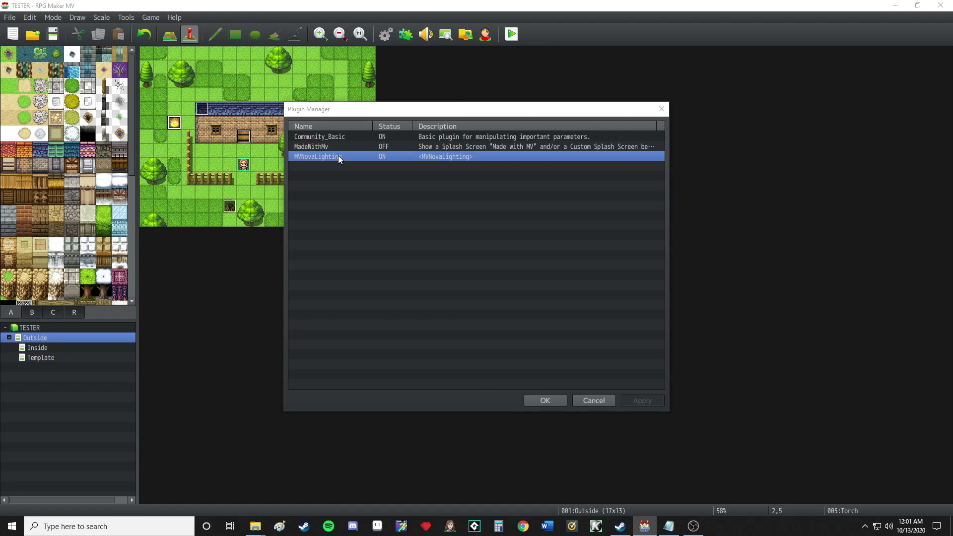
pyautogui.doubleClick(596, 201)
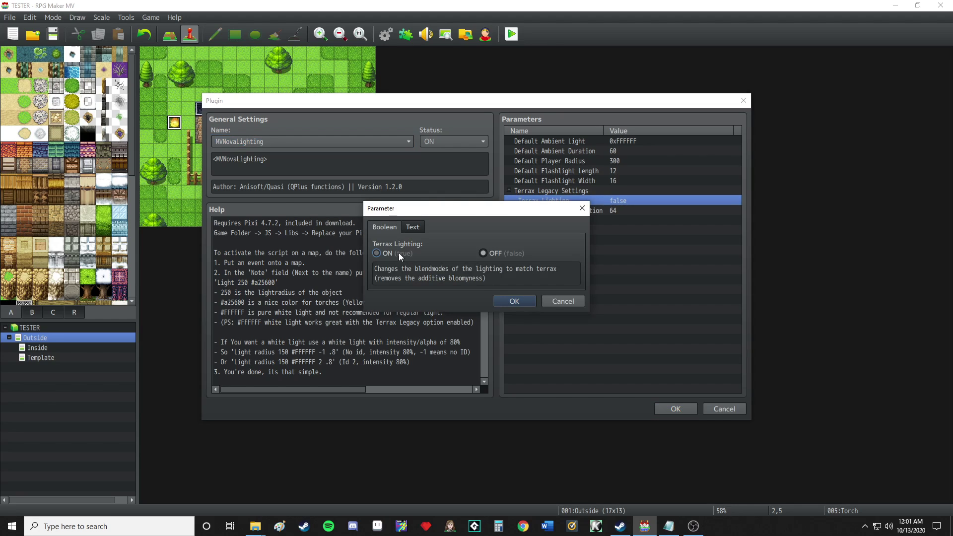
pyautogui.click(397, 253)
pyautogui.click(513, 301)
pyautogui.click(675, 408)
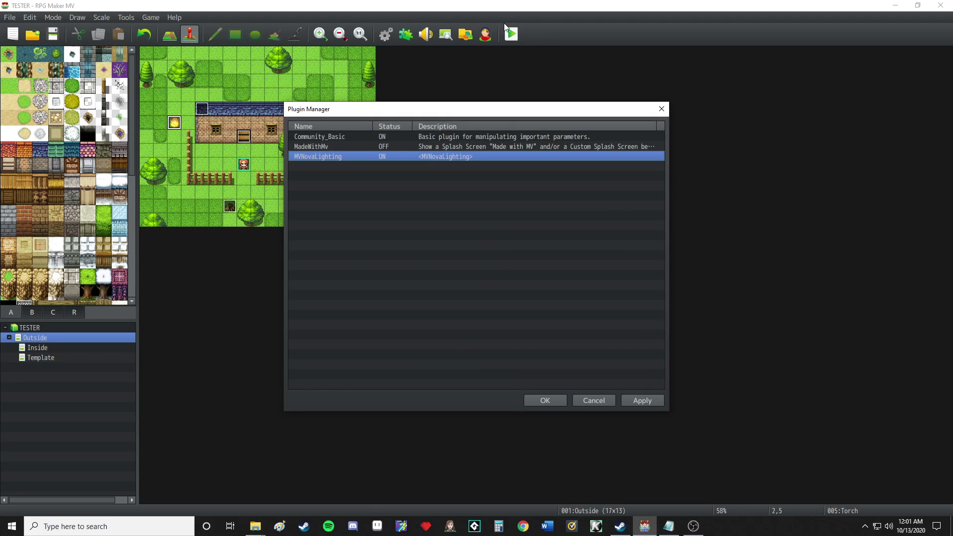
# Keep the plugin changes, save, and playtest a new game walking from the night Outside map into the house.
pyautogui.click(545, 399)
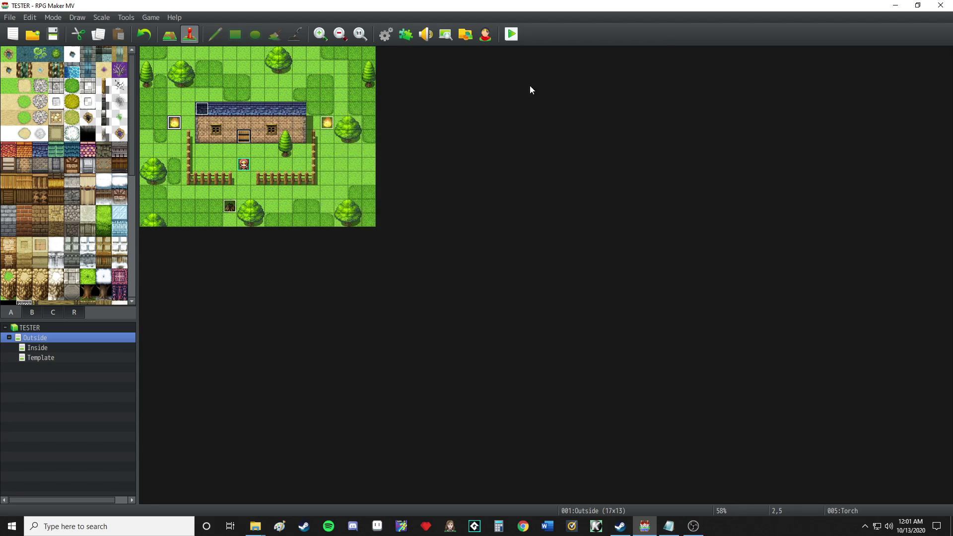
pyautogui.click(517, 41)
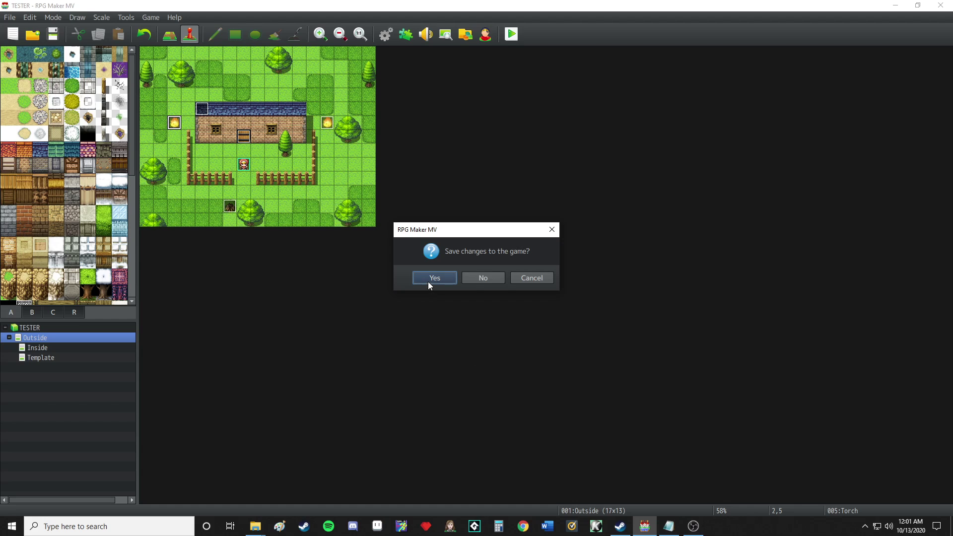
pyautogui.click(429, 279)
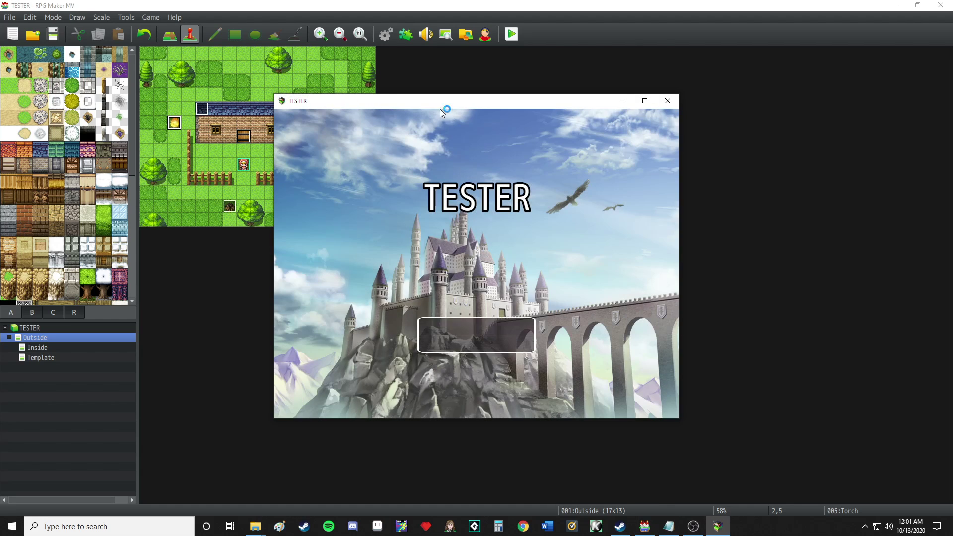
pyautogui.click(523, 319)
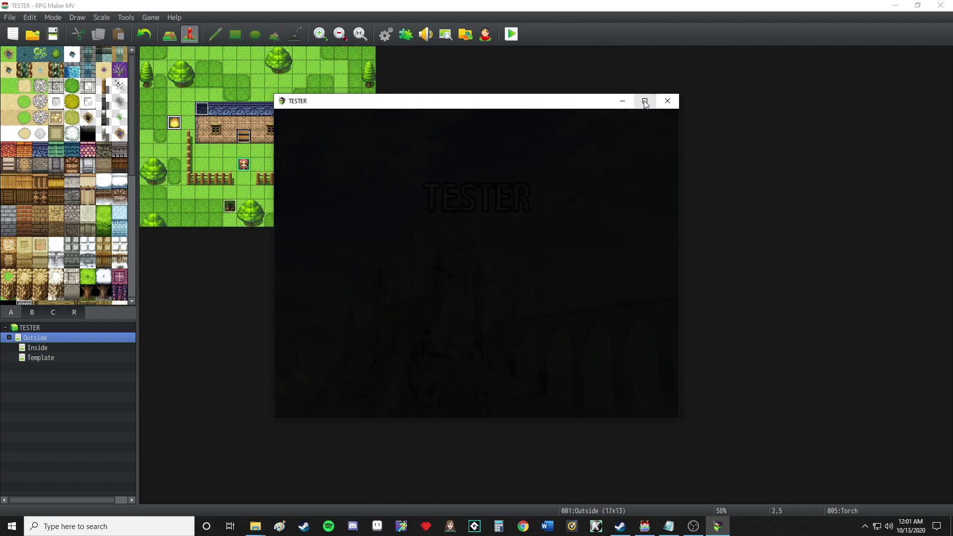
pyautogui.click(644, 102)
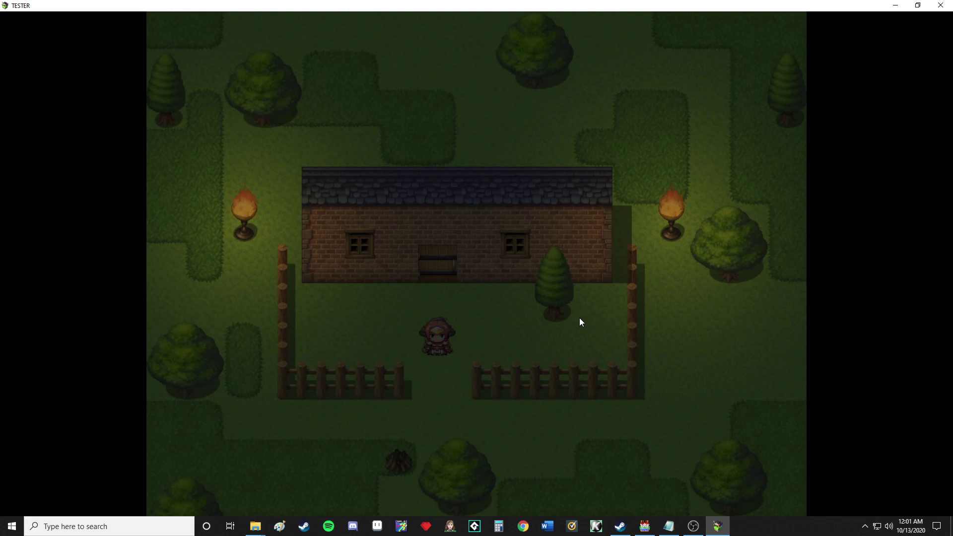
pyautogui.press('Up')
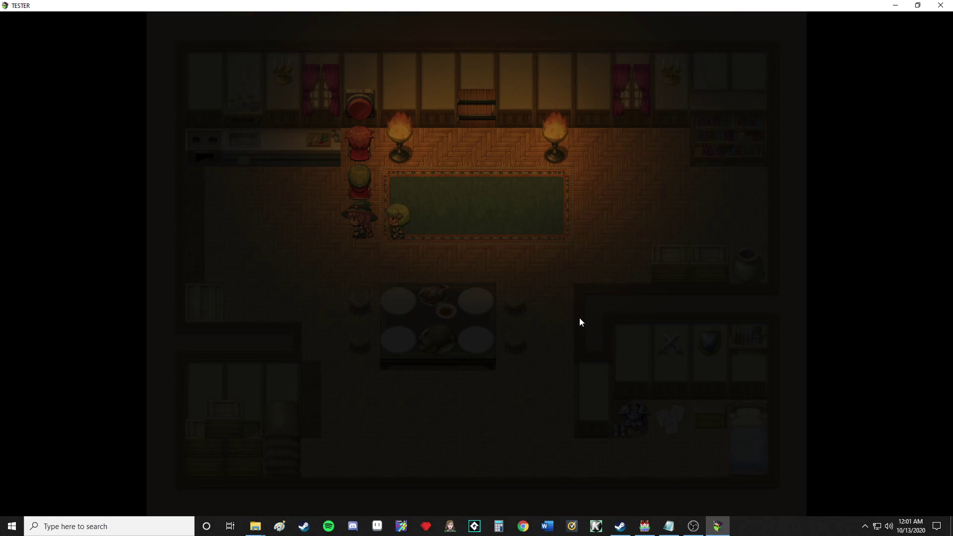
pyautogui.click(940, 6)
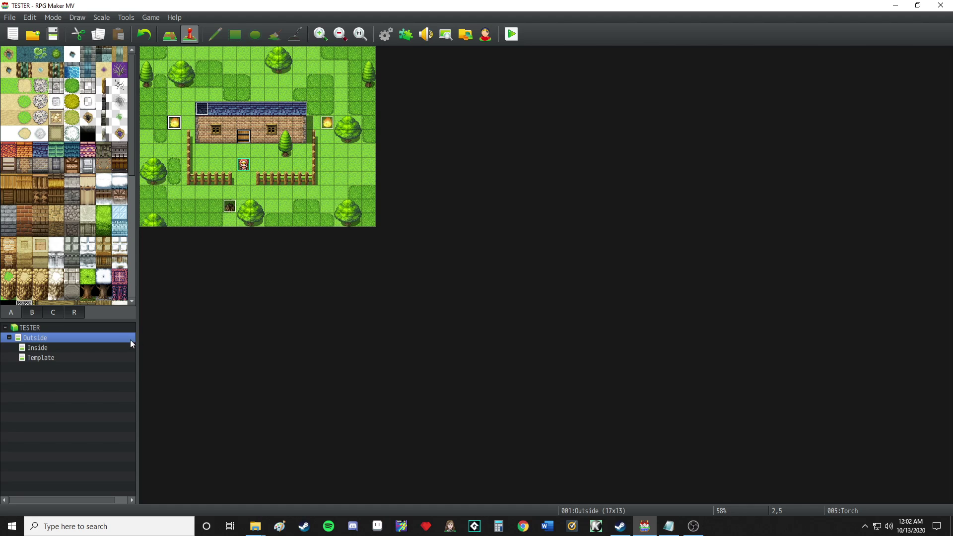
# Delete the trailing .9 intensity from the Inside map's candle Light event note.
pyautogui.click(103, 347)
pyautogui.click(99, 357)
pyautogui.click(99, 349)
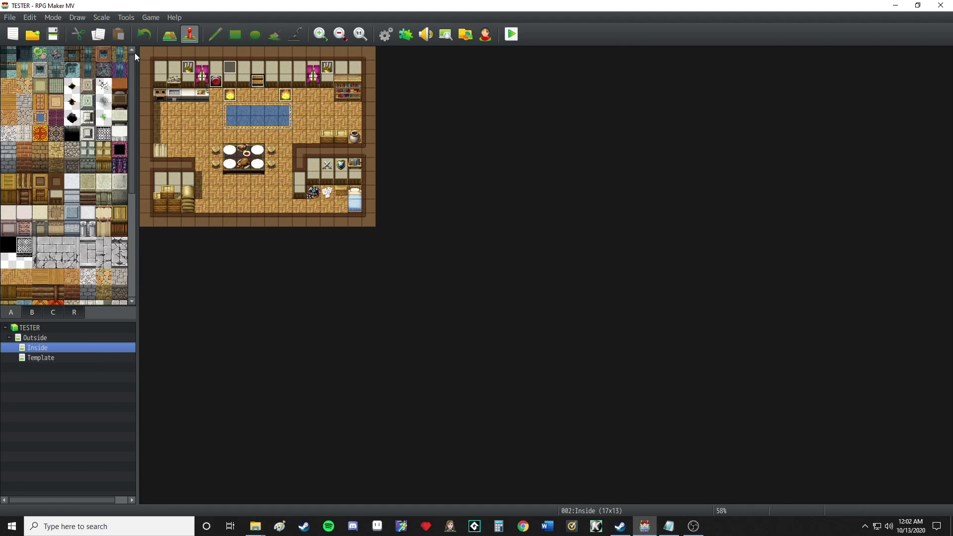
pyautogui.rightClick(182, 68)
pyautogui.click(195, 70)
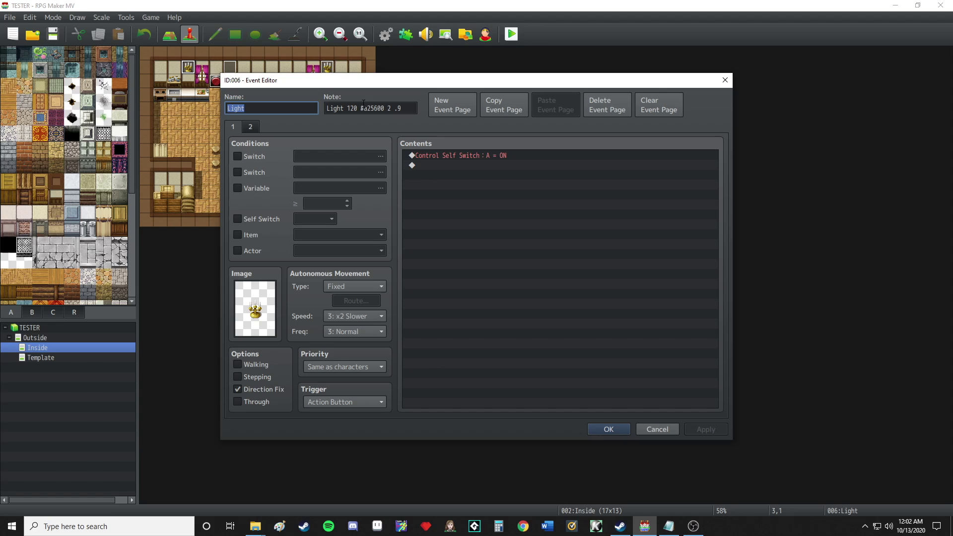
pyautogui.doubleClick(408, 111)
pyautogui.press('BackSpace')
pyautogui.press('BackSpace')
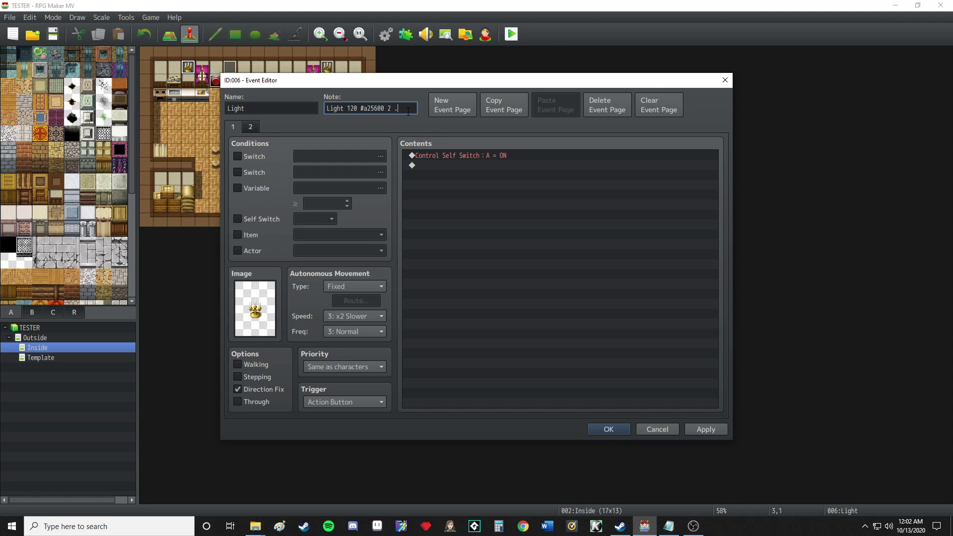
pyautogui.click(604, 429)
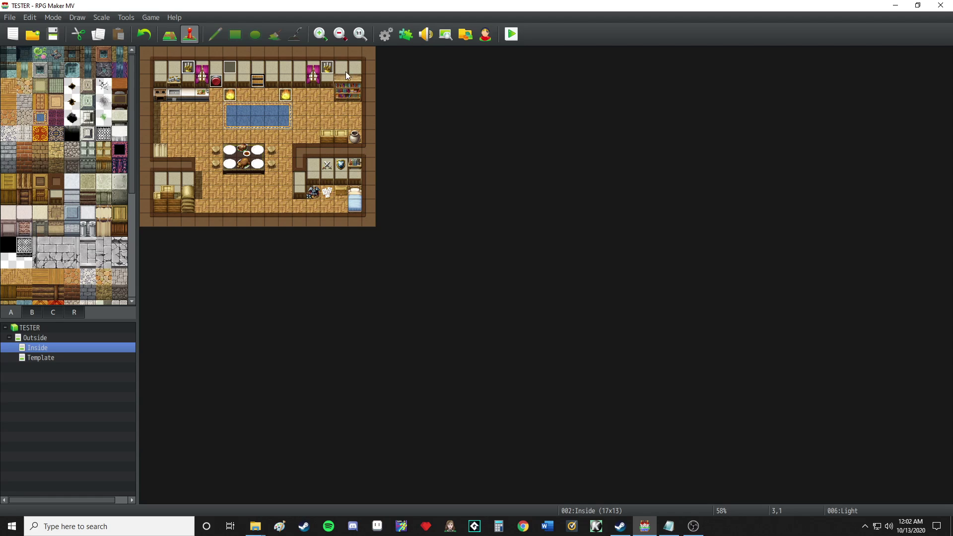
# Remove the .9 from the Torch event note so it reads Light 250 #a25600 -1.
pyautogui.click(328, 73)
pyautogui.rightClick(234, 95)
pyautogui.click(248, 100)
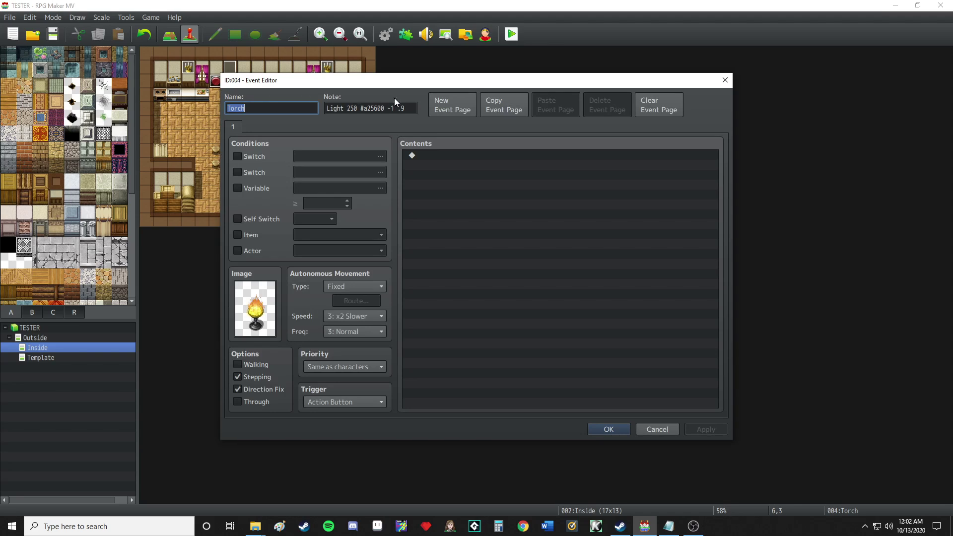
pyautogui.press('Tab')
pyautogui.moveTo(400, 109); pyautogui.dragTo(410, 109)
pyautogui.press('BackSpace')
pyautogui.press('BackSpace')
pyautogui.press('BackSpace')
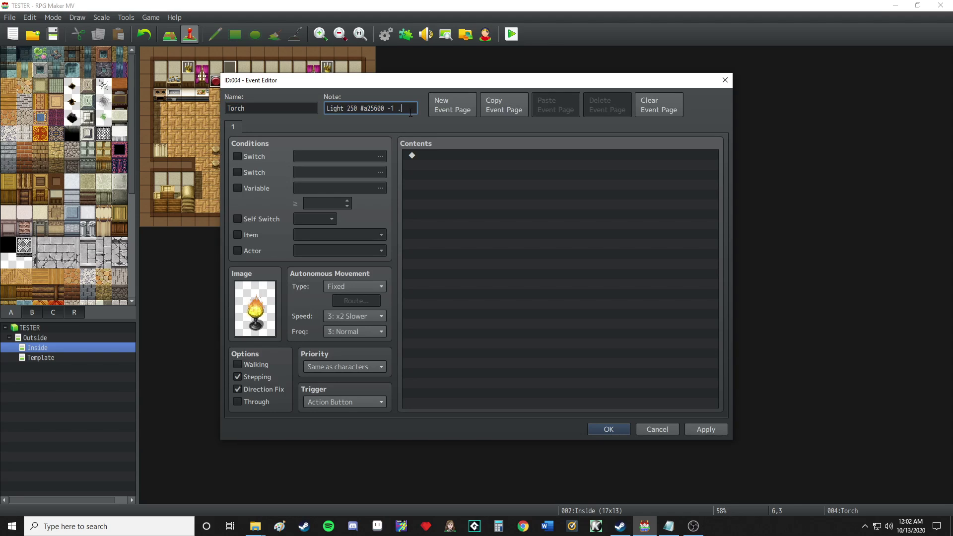
pyautogui.click(590, 430)
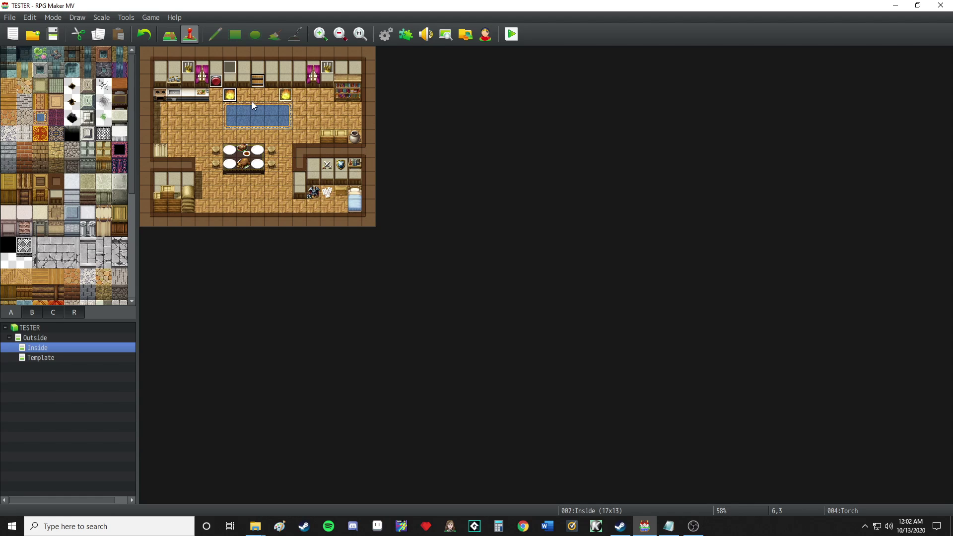
pyautogui.click(284, 96)
pyautogui.click(89, 357)
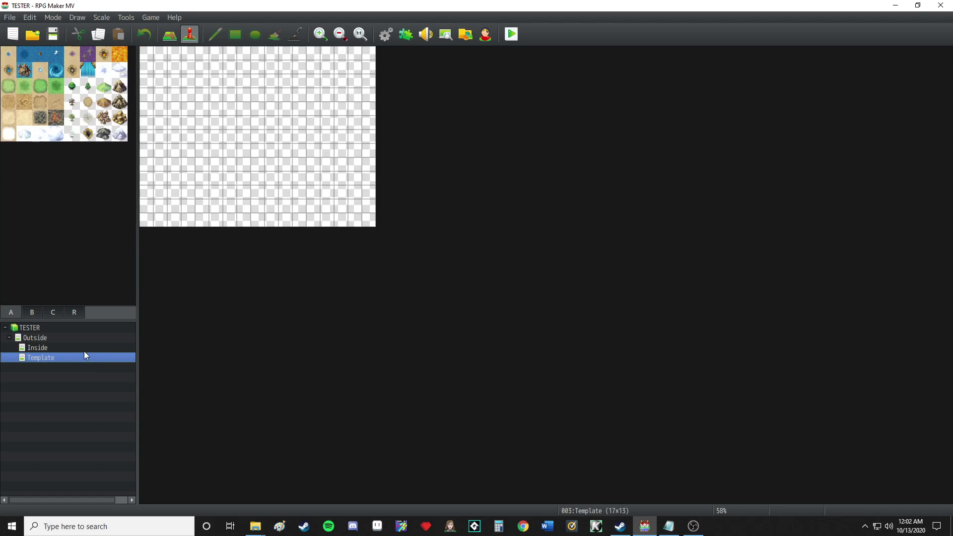
# Save and playtest a new game, walking into the torch-lit house interior, then close the game window.
pyautogui.click(84, 338)
pyautogui.click(179, 126)
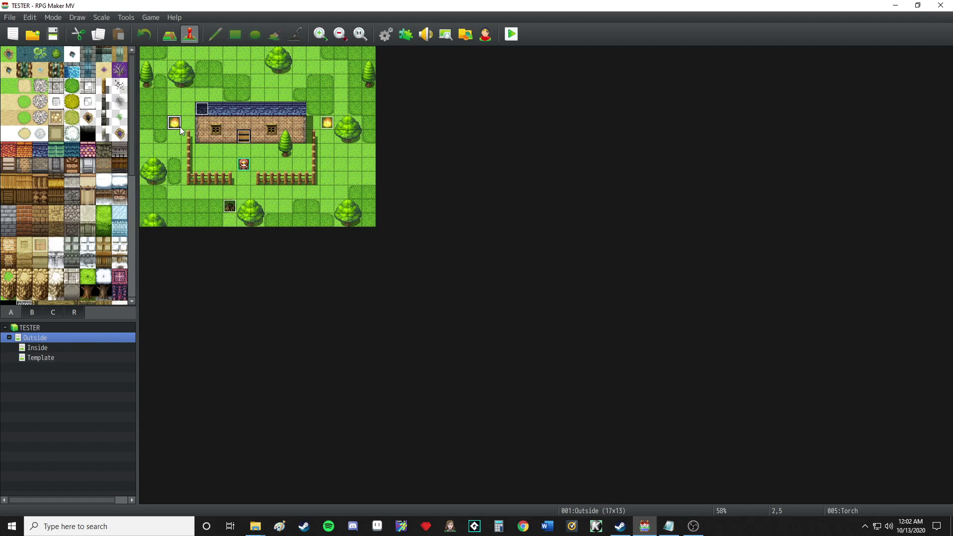
pyautogui.click(325, 122)
pyautogui.hotkey('alt', 'F4')
pyautogui.click(431, 280)
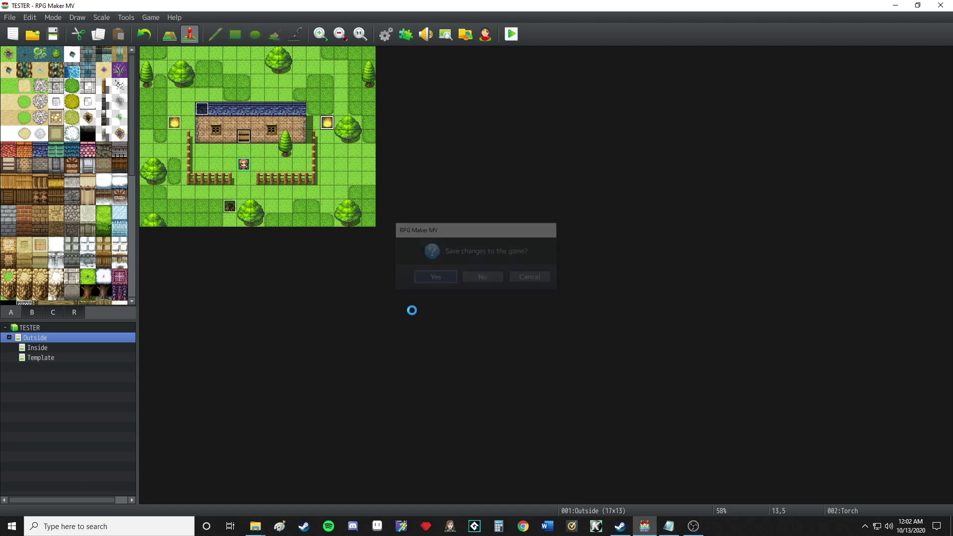
pyautogui.click(462, 318)
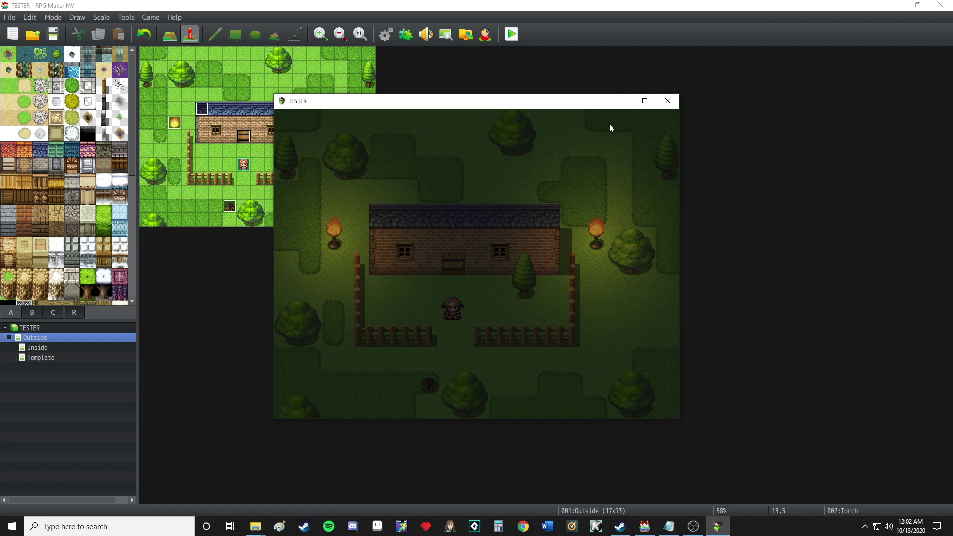
pyautogui.click(644, 101)
pyautogui.click(440, 278)
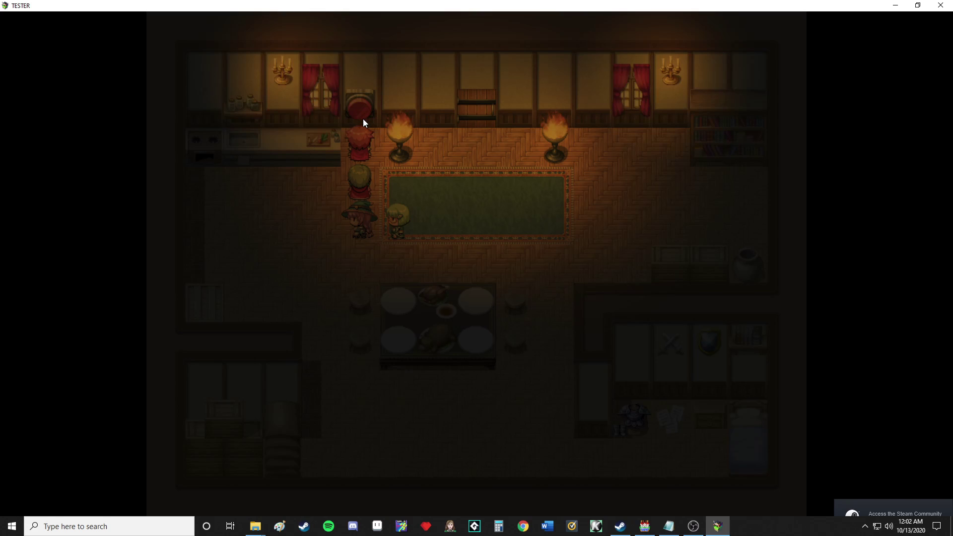
pyautogui.click(940, 5)
# Inspect the Outside map's left Torch event without making changes.
pyautogui.rightClick(181, 124)
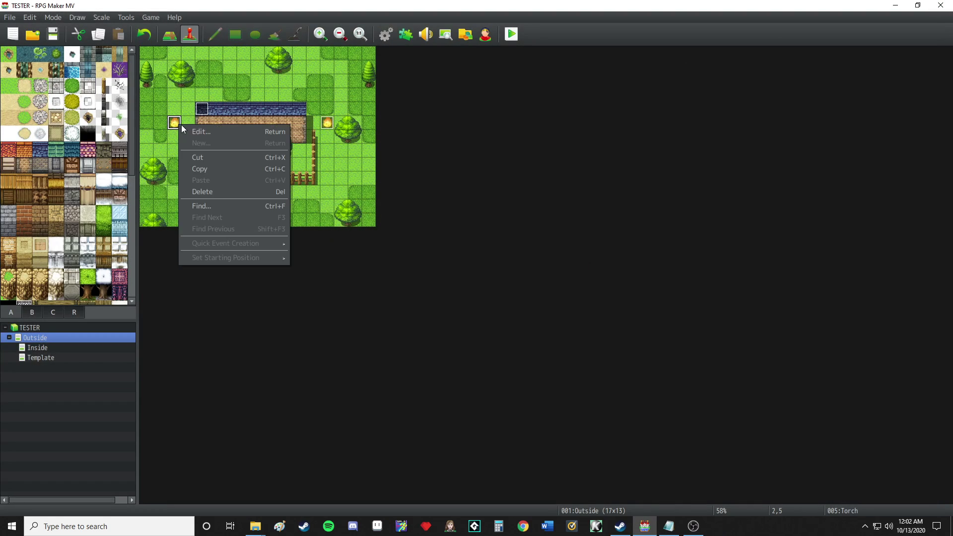
pyautogui.click(193, 131)
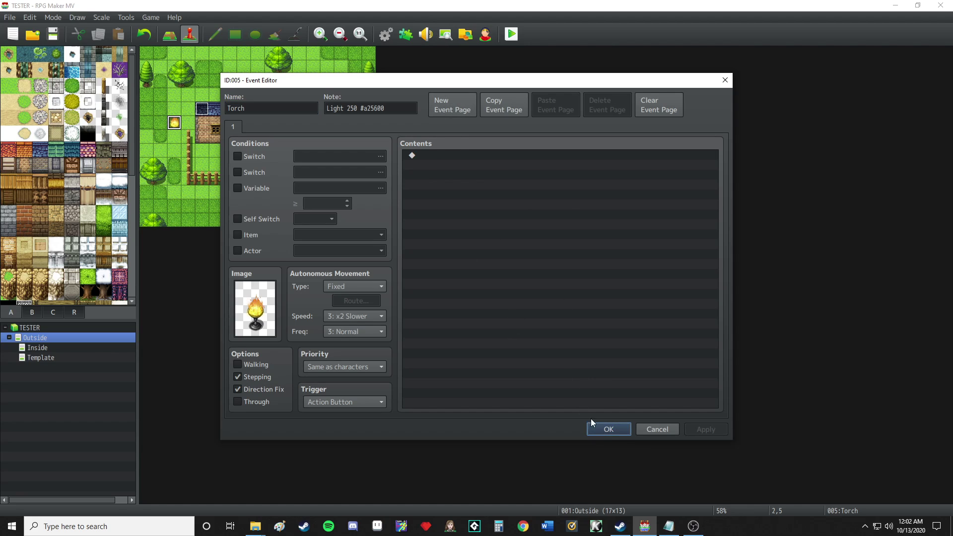
pyautogui.press('Escape')
# Set MVNovaLighting's Terrax Lighting parameter to false and confirm the Plugin Manager.
pyautogui.click(406, 34)
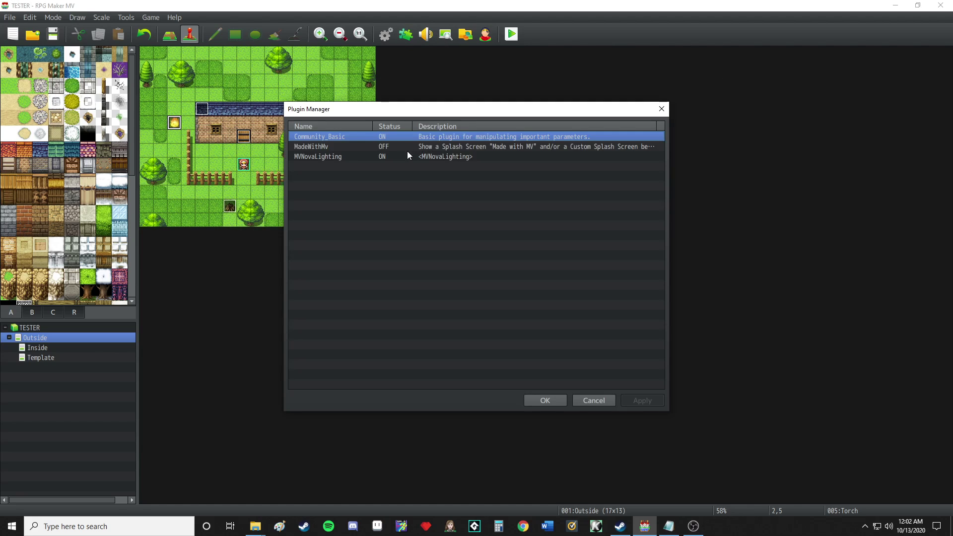
pyautogui.doubleClick(360, 158)
pyautogui.doubleClick(572, 193)
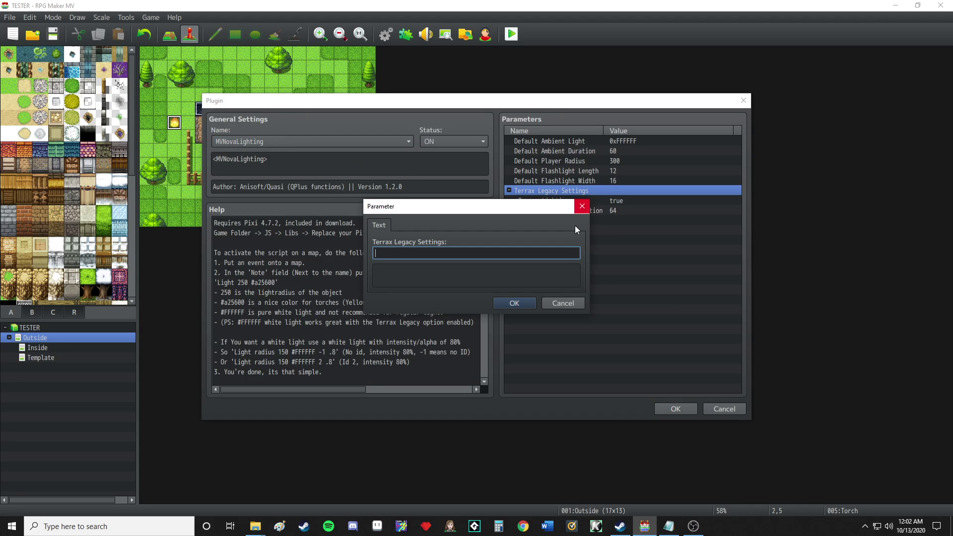
pyautogui.click(567, 305)
pyautogui.doubleClick(576, 199)
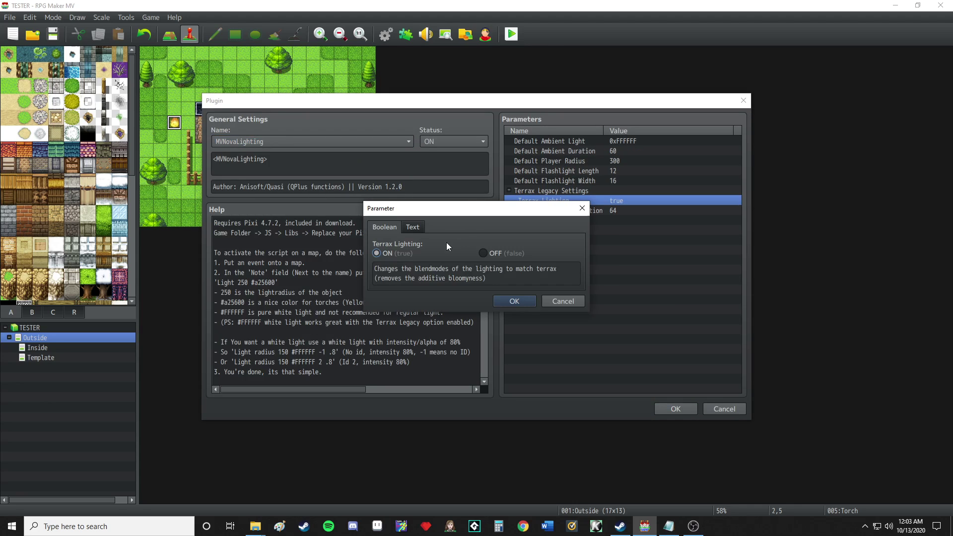
pyautogui.click(504, 252)
pyautogui.click(511, 299)
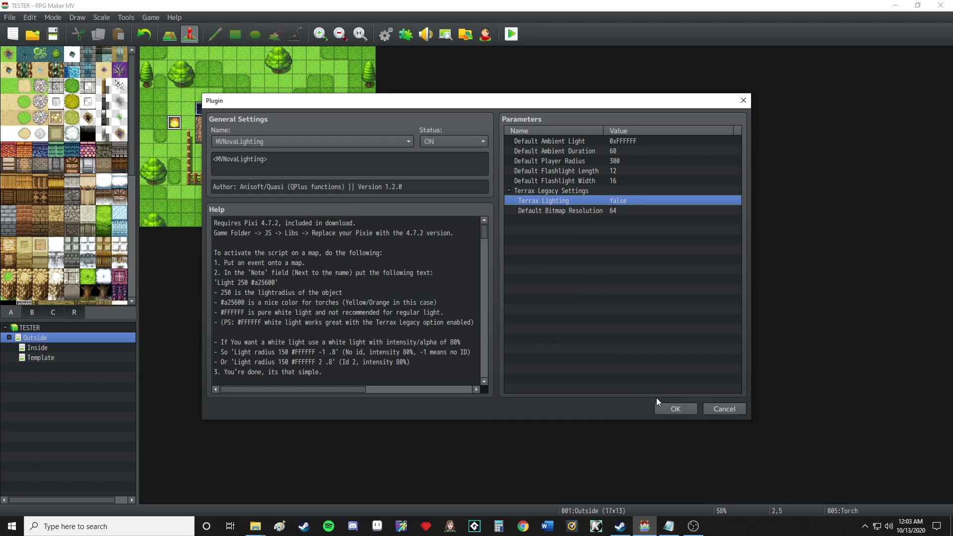
pyautogui.click(664, 407)
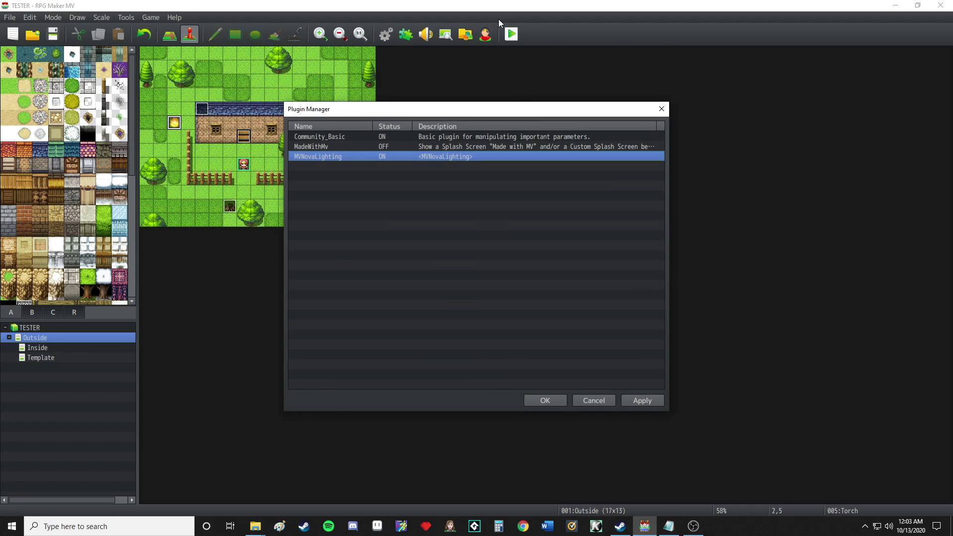
pyautogui.click(545, 400)
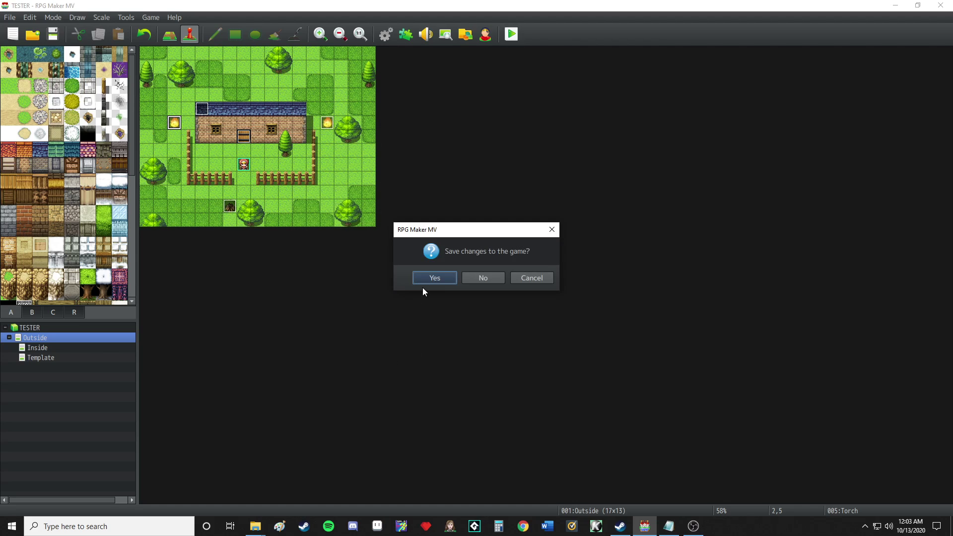
# Save and start a new playtest, walking the party into the house, around the rug, and back outside.
pyautogui.press('Return')
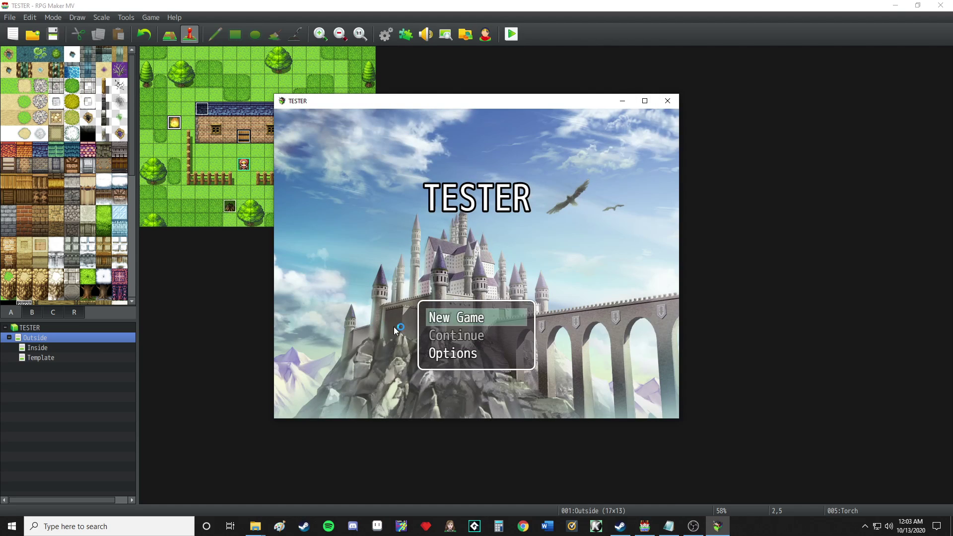
pyautogui.click(449, 323)
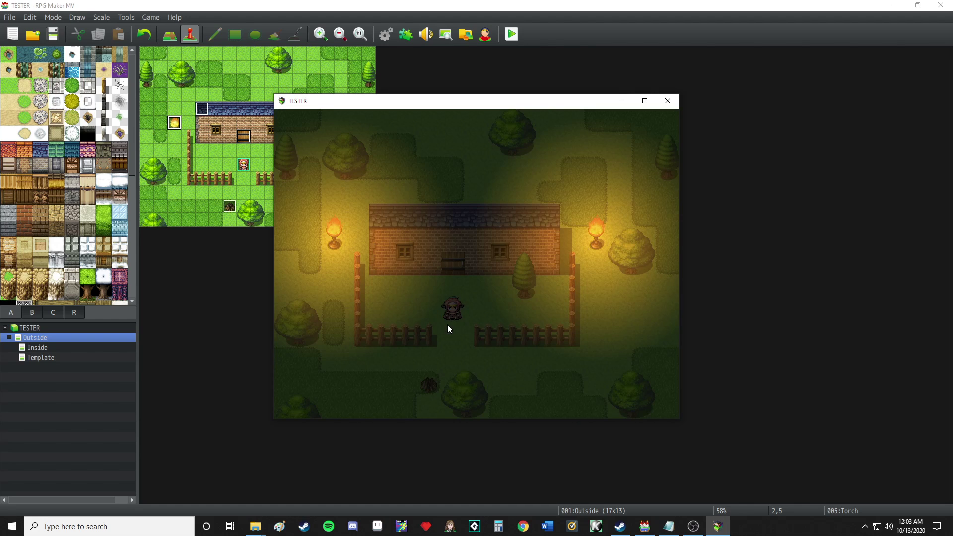
pyautogui.press('Up')
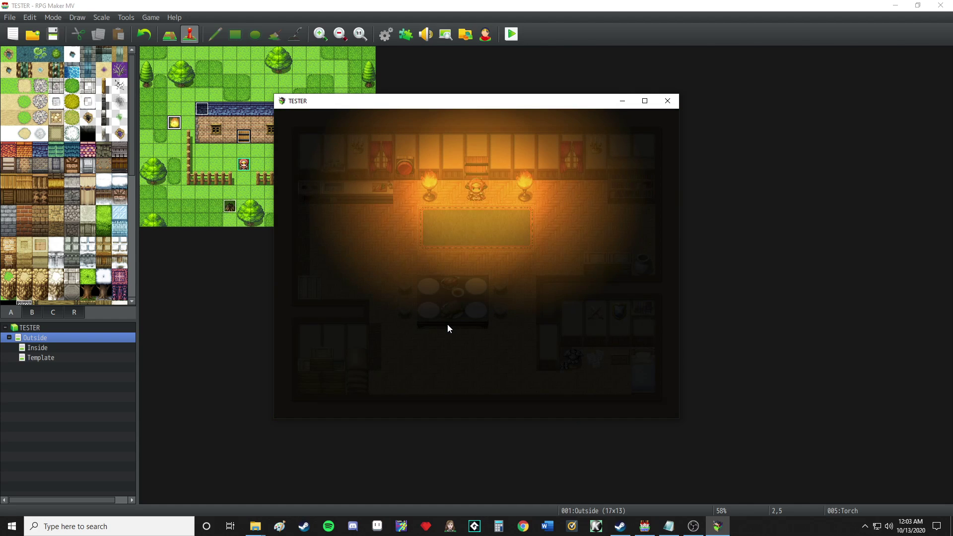
pyautogui.press('Down')
pyautogui.press('Left')
pyautogui.press('Up')
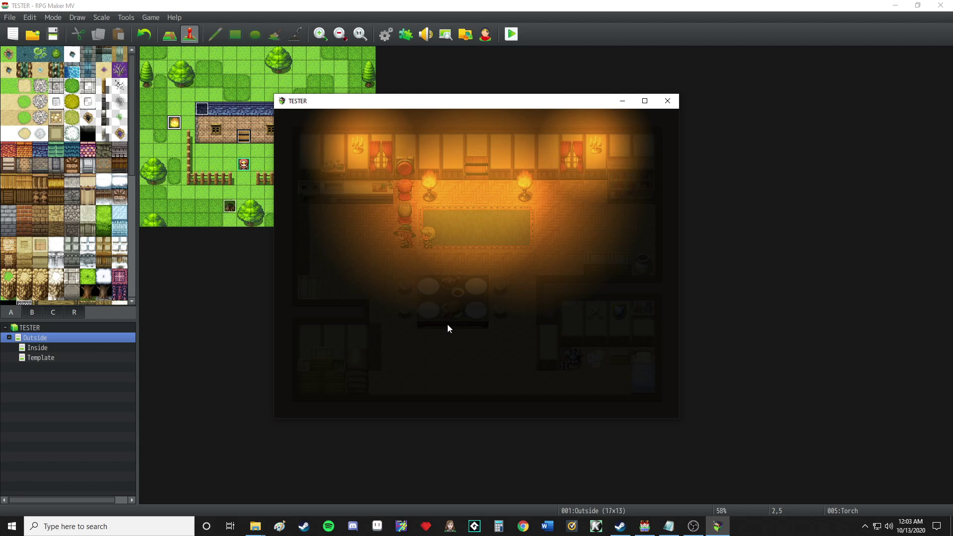
pyautogui.press('Right')
pyautogui.press('Up')
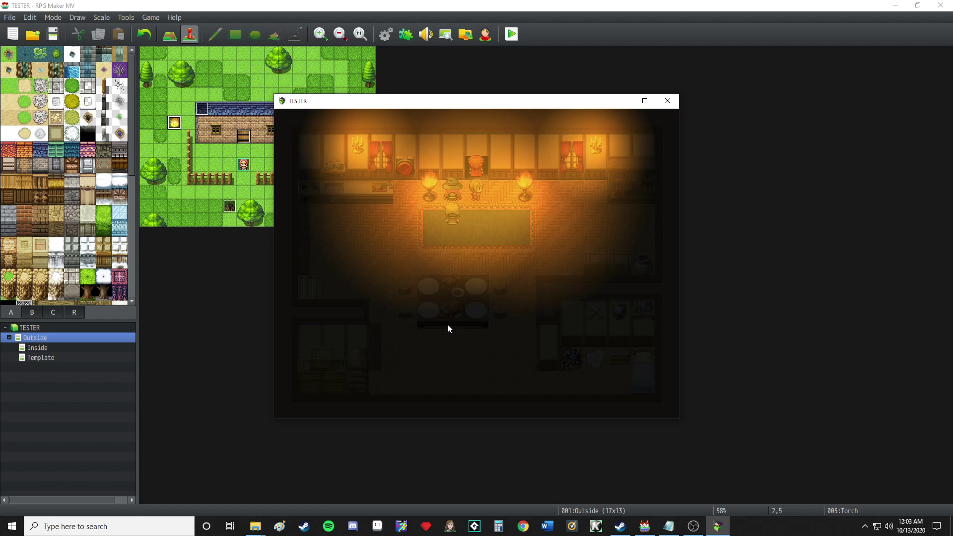
pyautogui.press('Up')
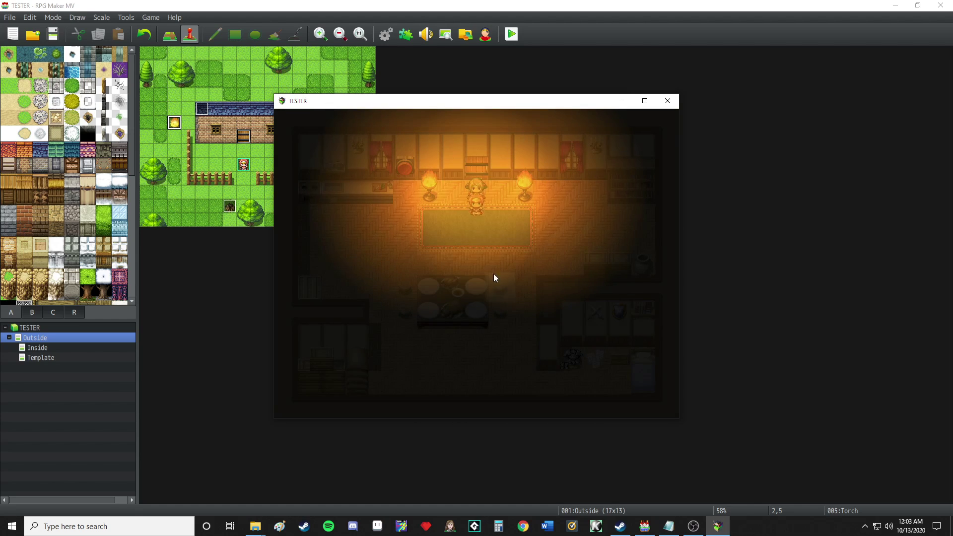
pyautogui.press('Down')
pyautogui.press('Down')
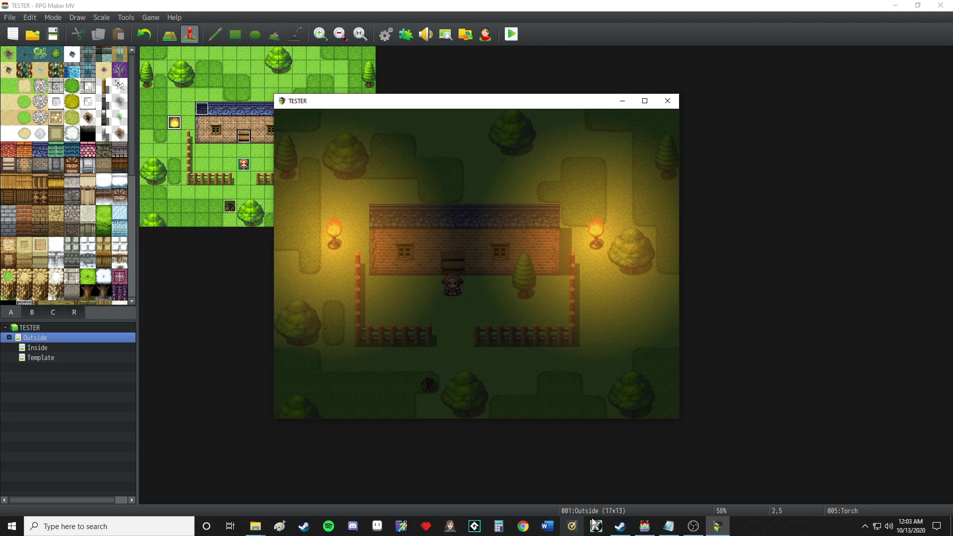
# Bring up the Nova Lighting notes and locate the $gameSelfSwitches script that uses self switch D.
pyautogui.click(669, 526)
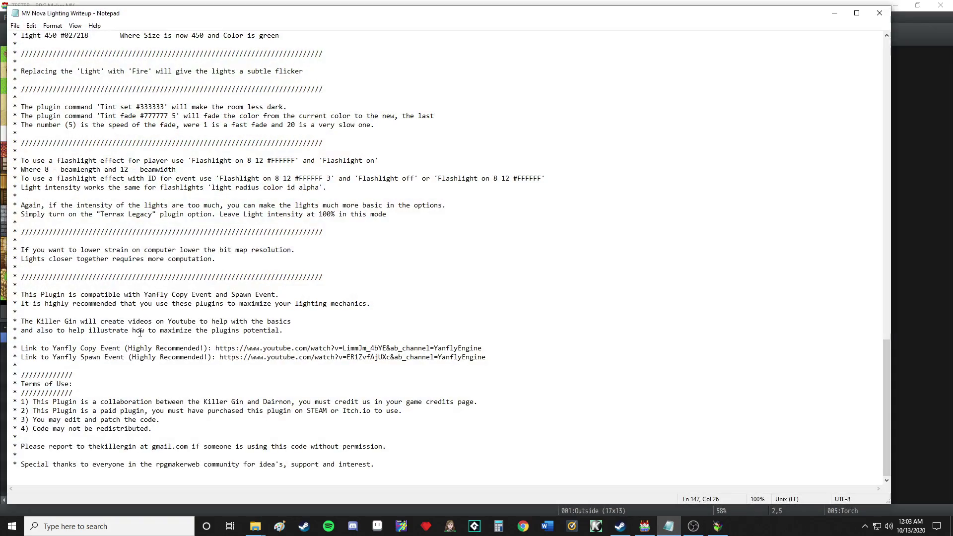
pyautogui.scroll(17, 131, 339)
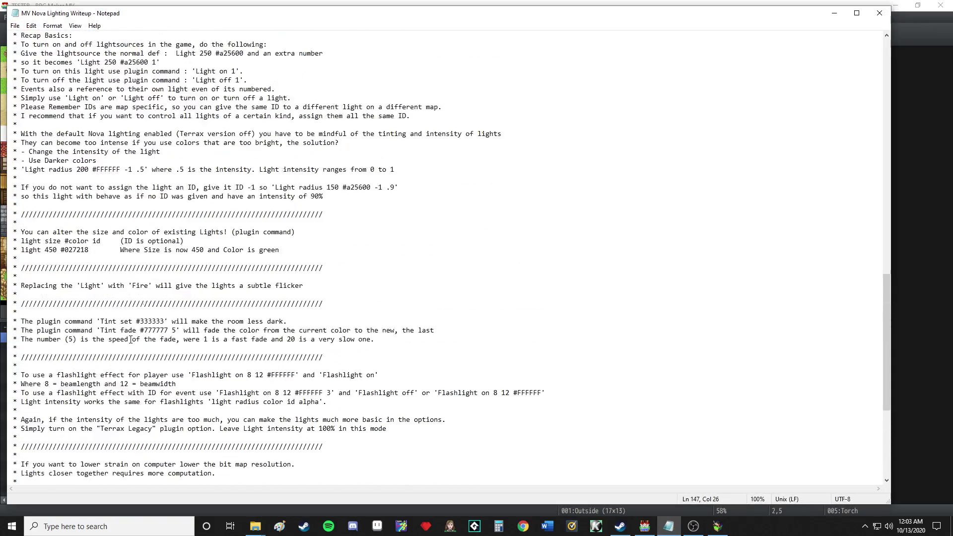
pyautogui.scroll(9, 130, 340)
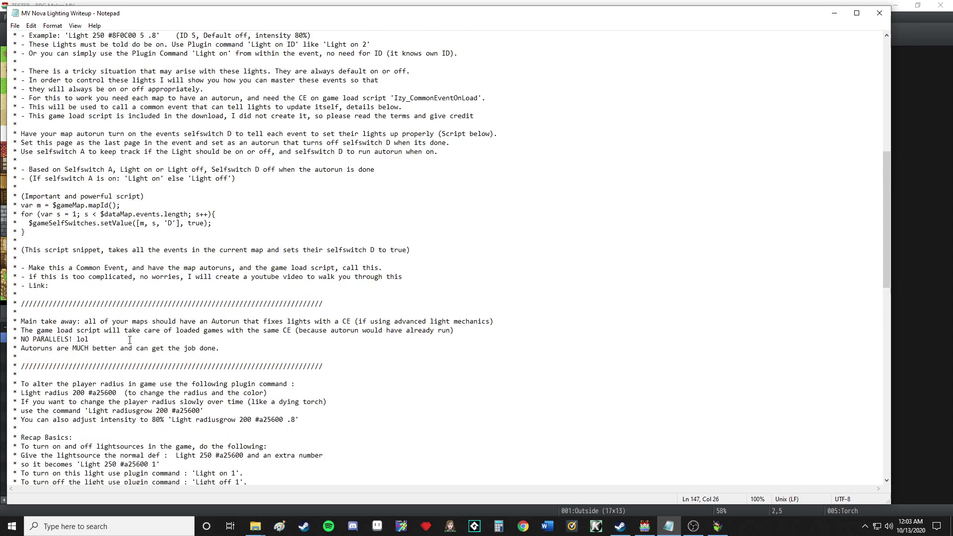
pyautogui.moveTo(43, 313); pyautogui.dragTo(15, 286)
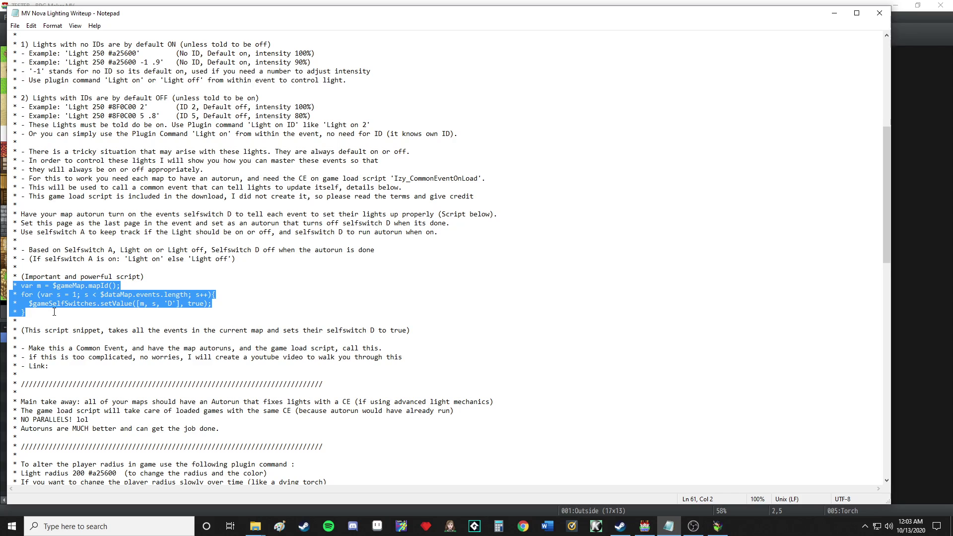
pyautogui.moveTo(54, 312); pyautogui.dragTo(9, 286)
pyautogui.doubleClick(170, 304)
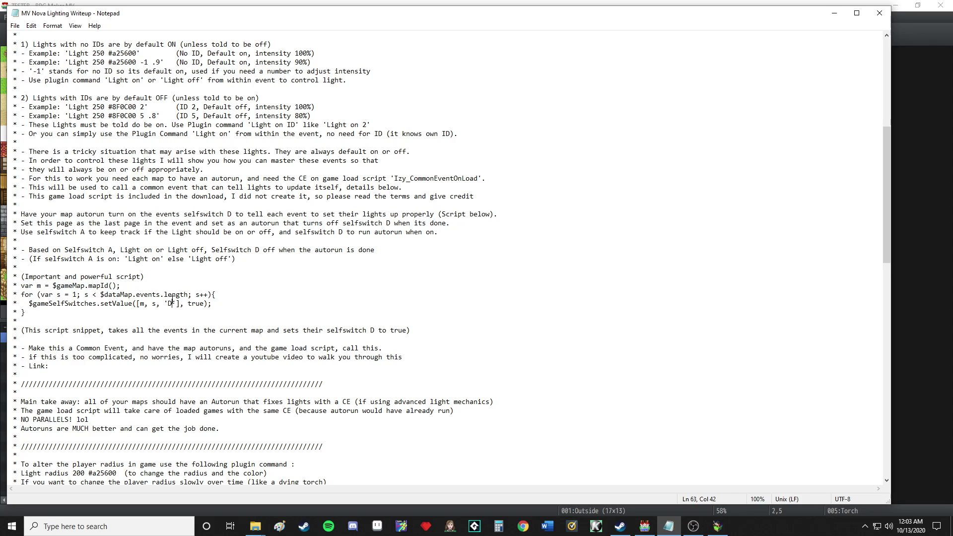
pyautogui.click(176, 311)
# Scroll through the writeup and select the script lines setting every event's self switch D to true.
pyautogui.scroll(3, 289, 302)
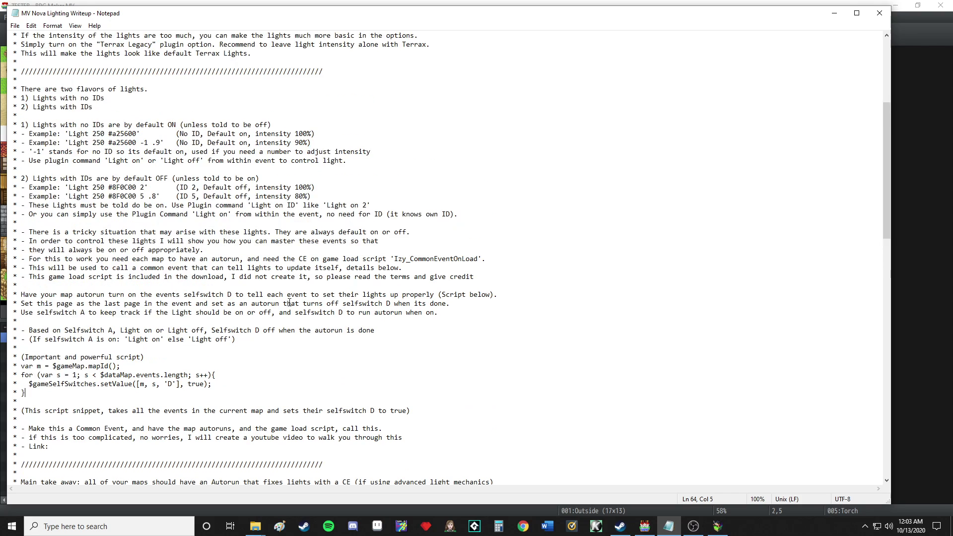
pyautogui.scroll(8, 290, 302)
pyautogui.moveTo(95, 312); pyautogui.dragTo(3, 303)
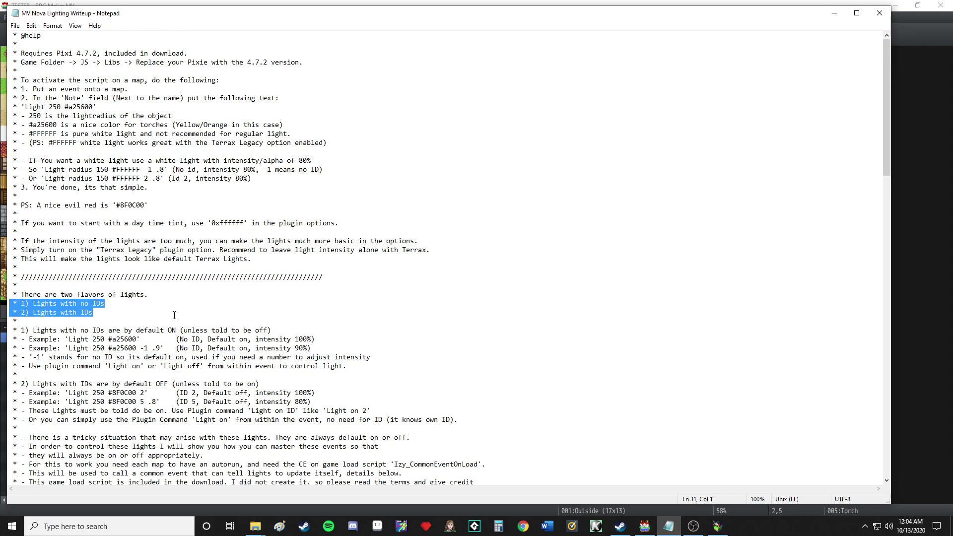
pyautogui.click(93, 312)
pyautogui.scroll(-6, 75, 190)
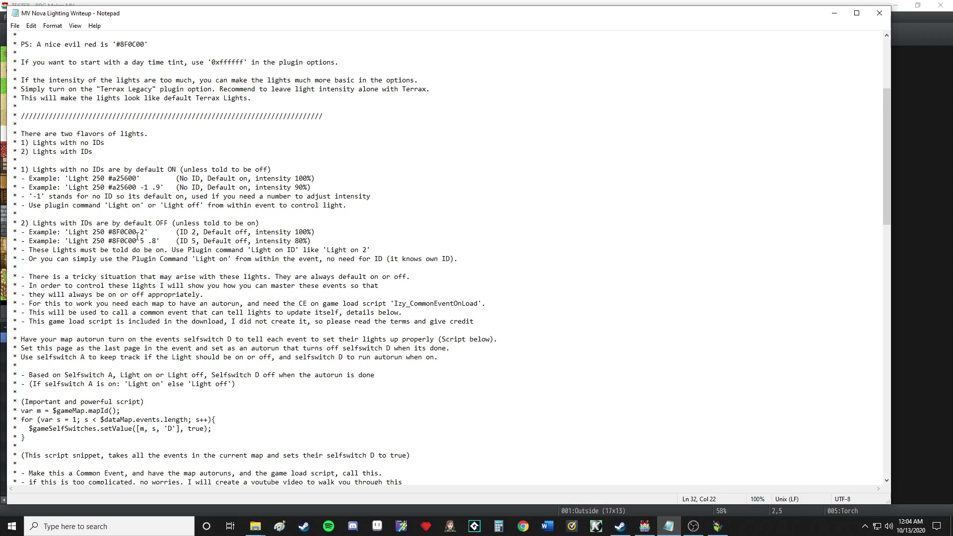
pyautogui.scroll(-10, 144, 227)
pyautogui.scroll(-13, 114, 309)
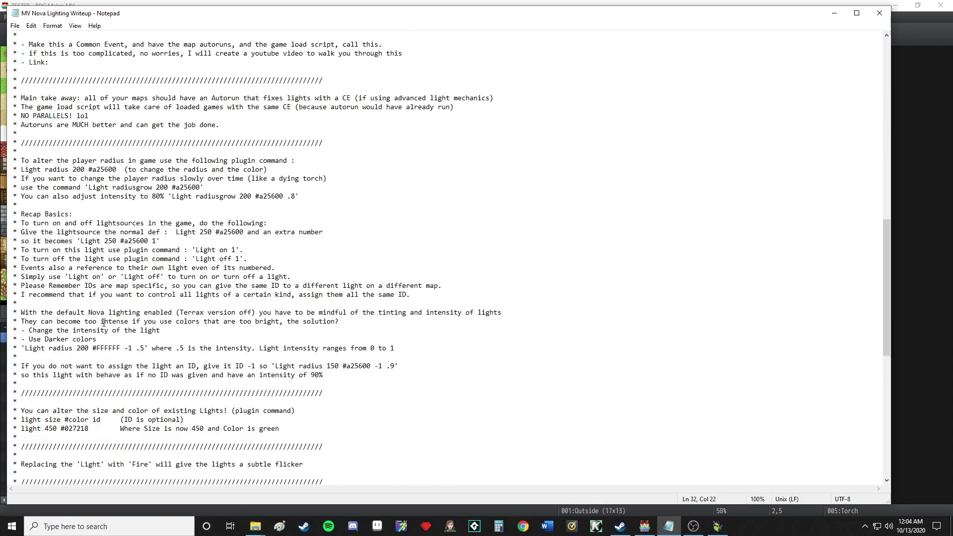
pyautogui.scroll(-5, 59, 402)
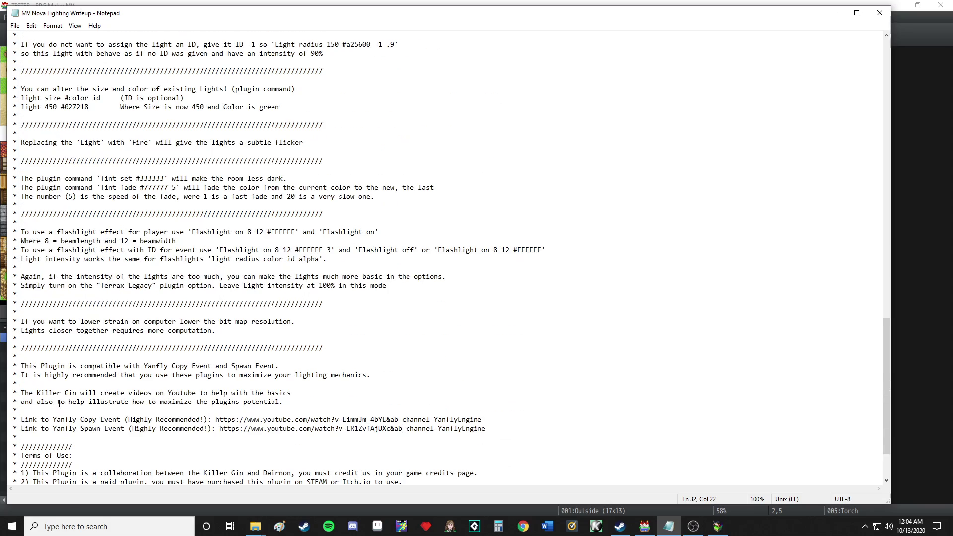
pyautogui.scroll(5, 69, 392)
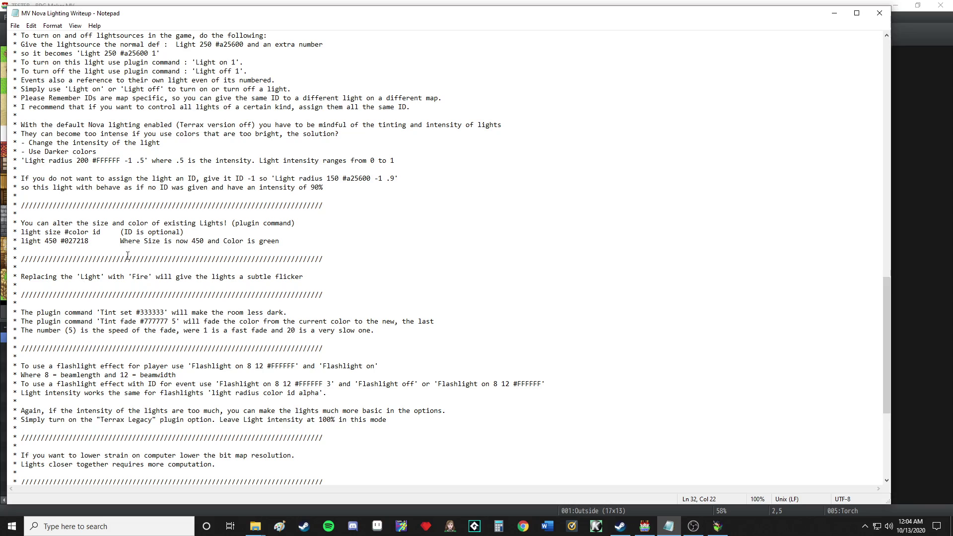
pyautogui.scroll(-8, 127, 256)
pyautogui.scroll(10, 81, 367)
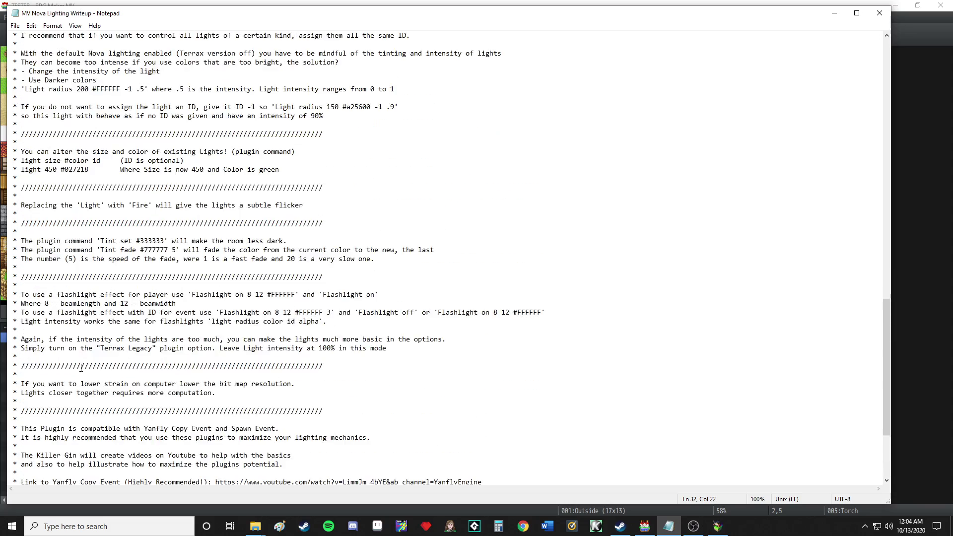
pyautogui.scroll(14, 142, 246)
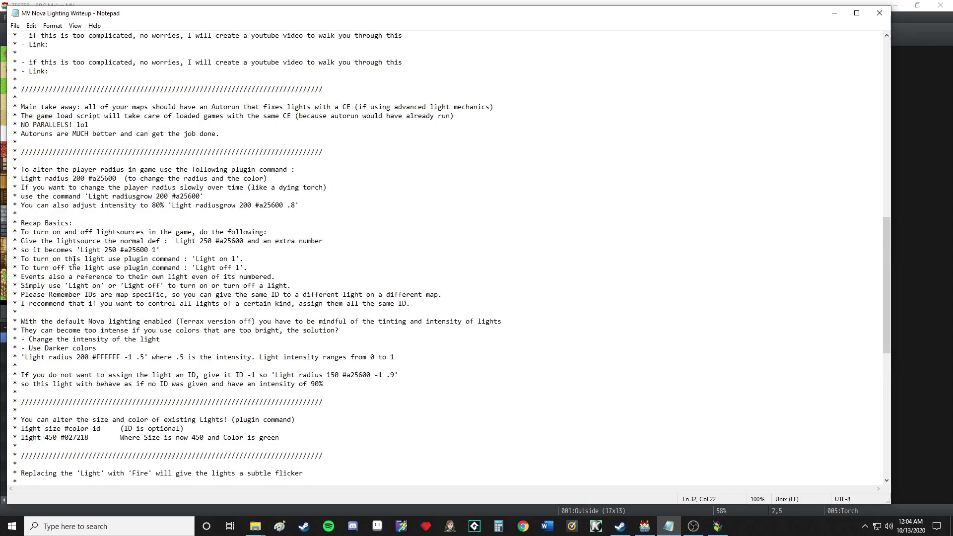
pyautogui.moveTo(37, 262); pyautogui.dragTo(9, 232)
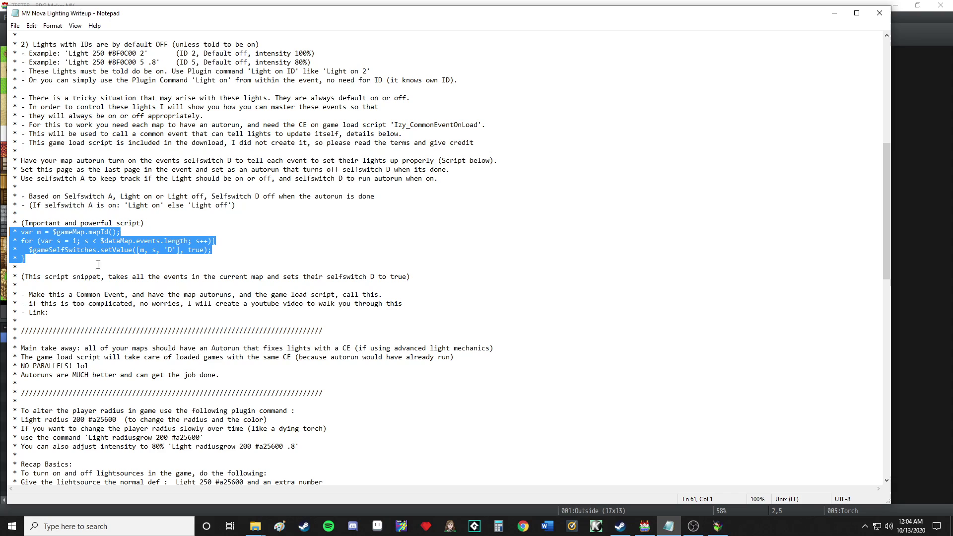
pyautogui.click(644, 526)
pyautogui.doubleClick(202, 109)
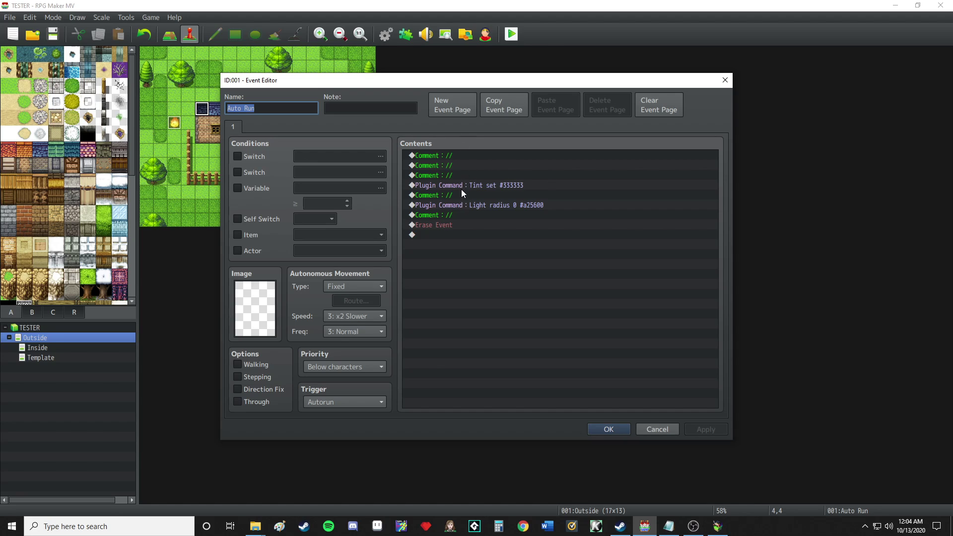
pyautogui.click(626, 430)
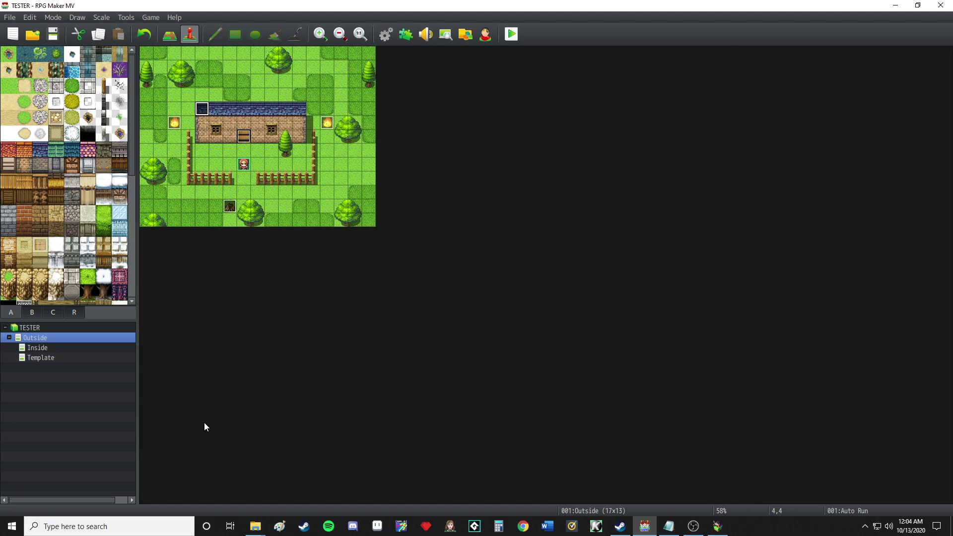
pyautogui.click(64, 348)
pyautogui.click(65, 358)
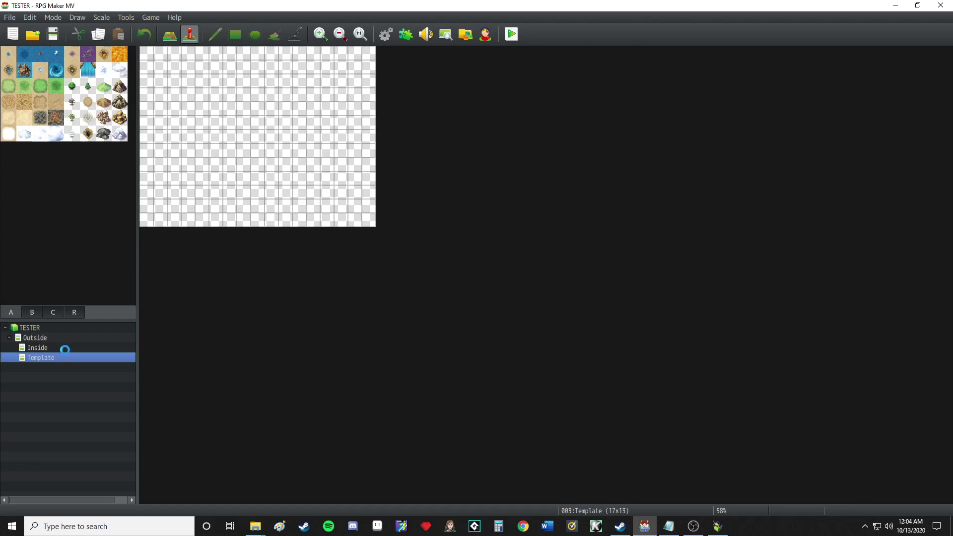
pyautogui.click(67, 339)
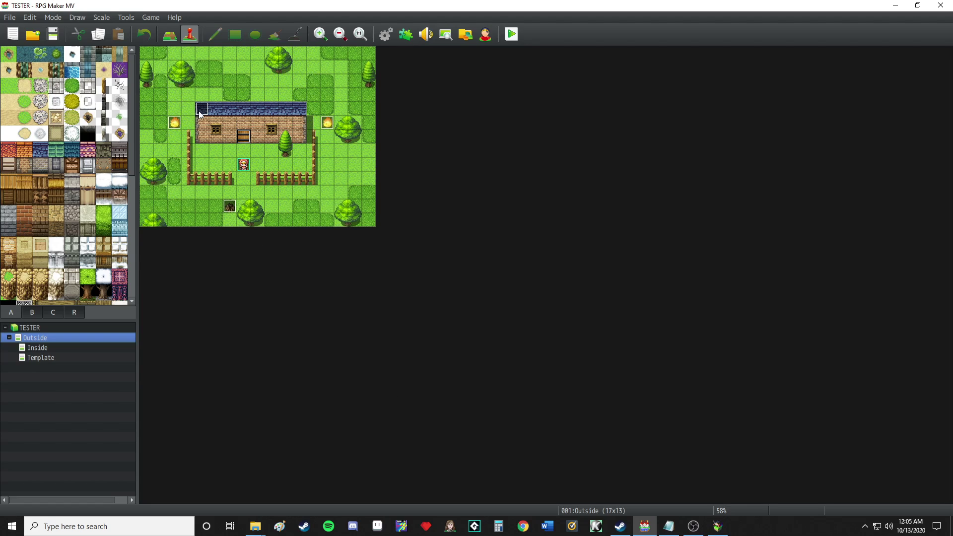
pyautogui.rightClick(176, 130)
pyautogui.click(195, 132)
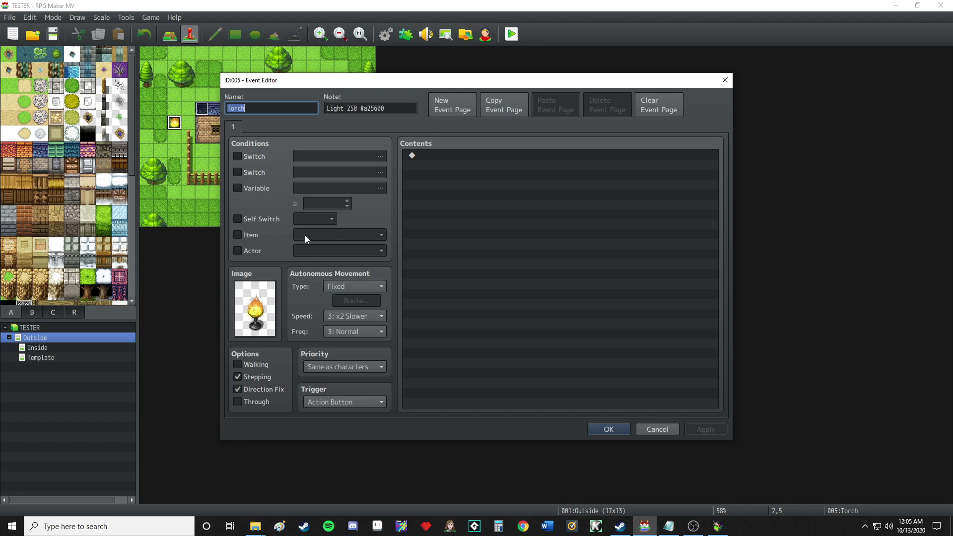
pyautogui.click(640, 432)
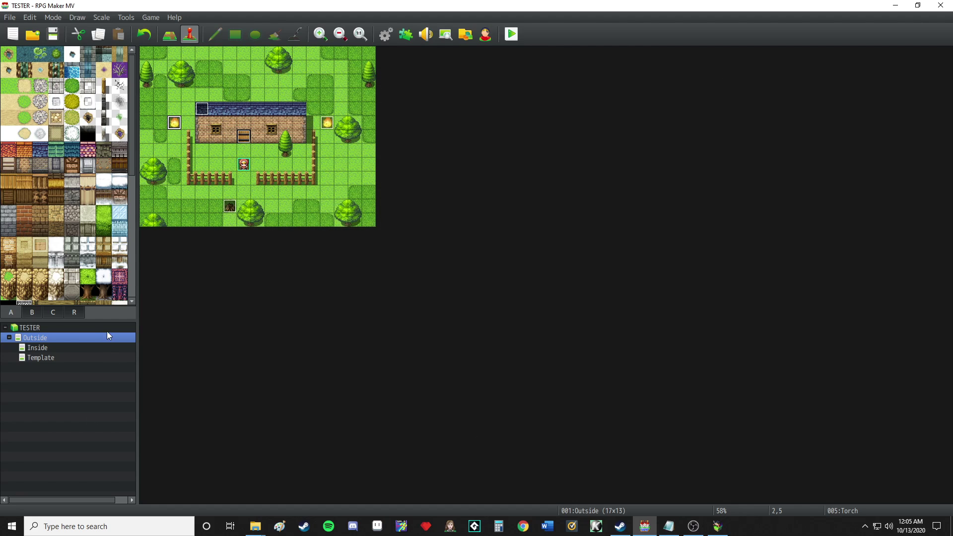
# Open the Inside map's Light event, review pages 1 and 2, and add a blank page 3.
pyautogui.click(63, 346)
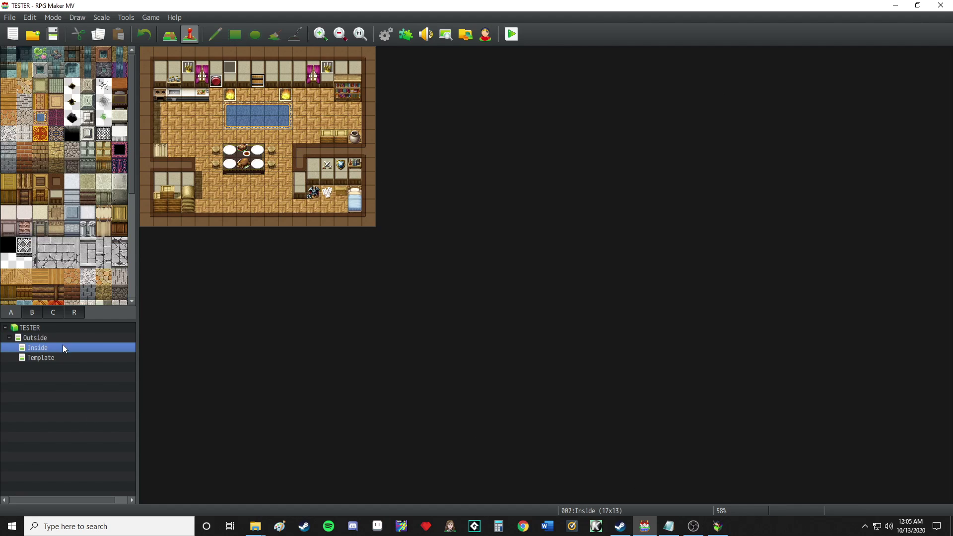
pyautogui.click(184, 66)
pyautogui.press('Return')
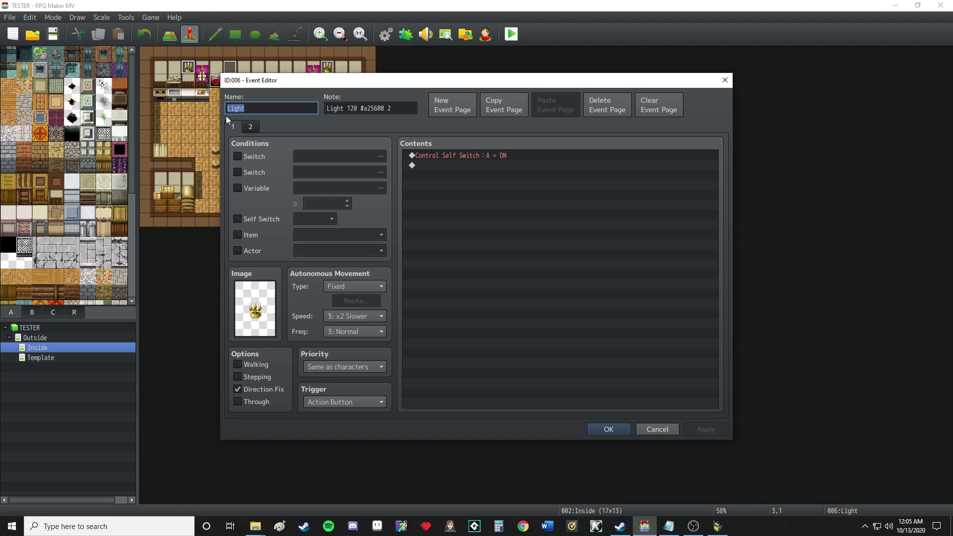
pyautogui.click(250, 127)
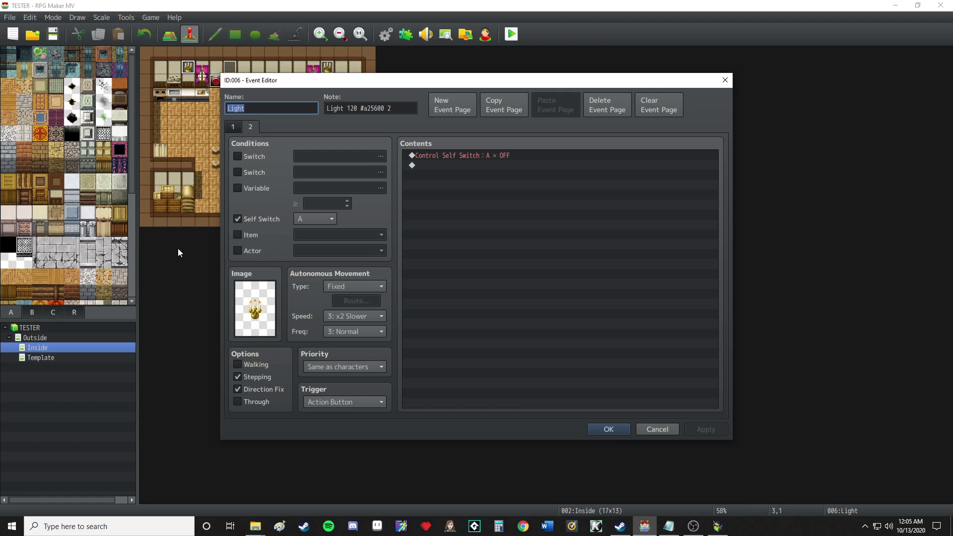
pyautogui.click(230, 129)
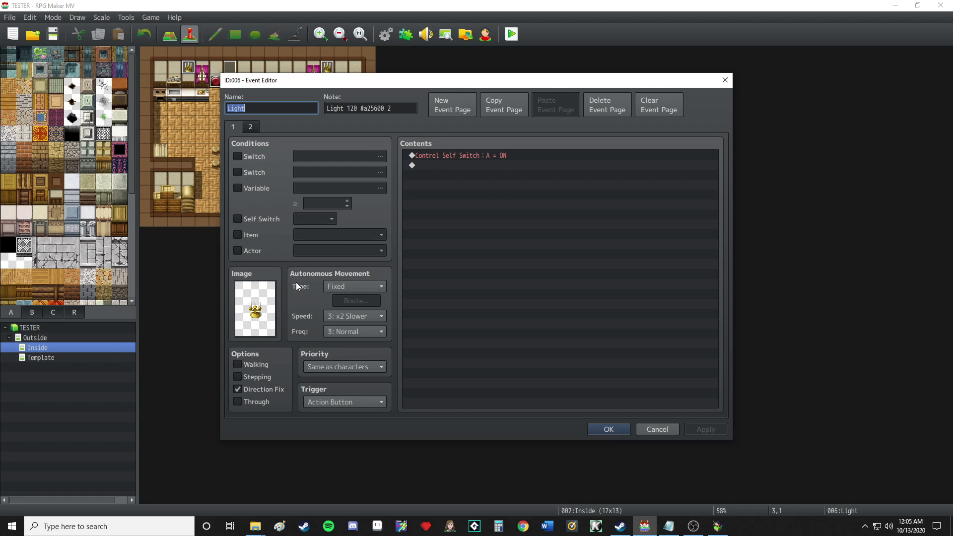
pyautogui.click(252, 127)
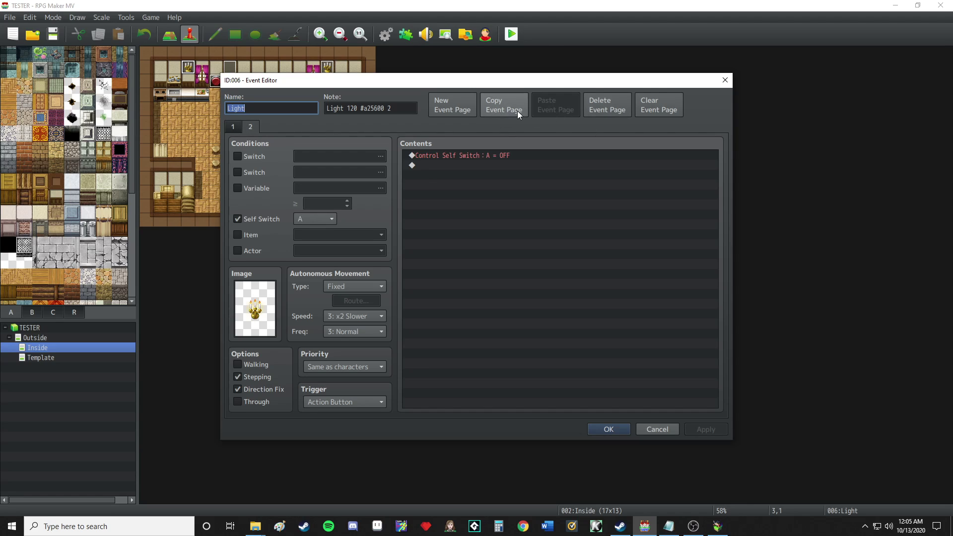
pyautogui.click(448, 109)
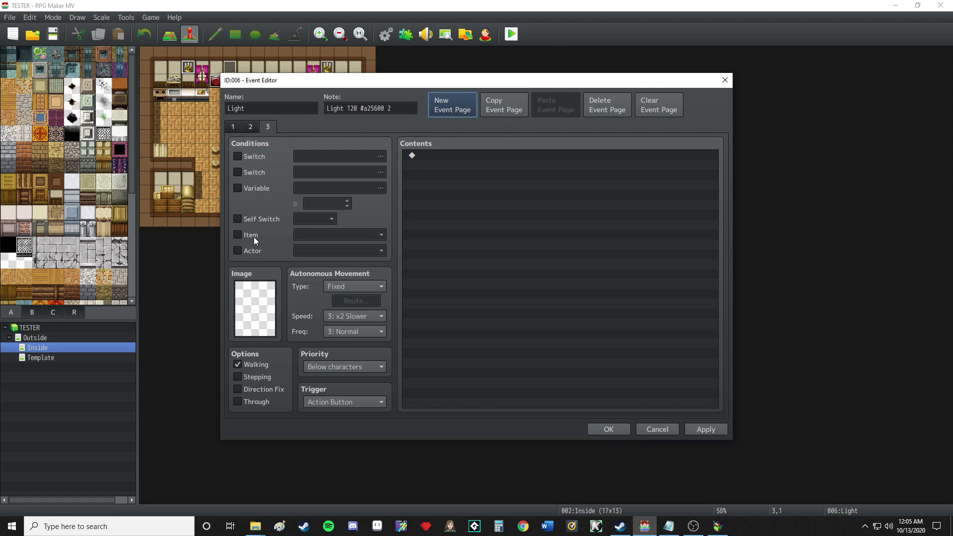
# Make page 3 conditional on self switch D and add a Control Self Switch D = OFF command.
pyautogui.click(257, 219)
pyautogui.click(311, 222)
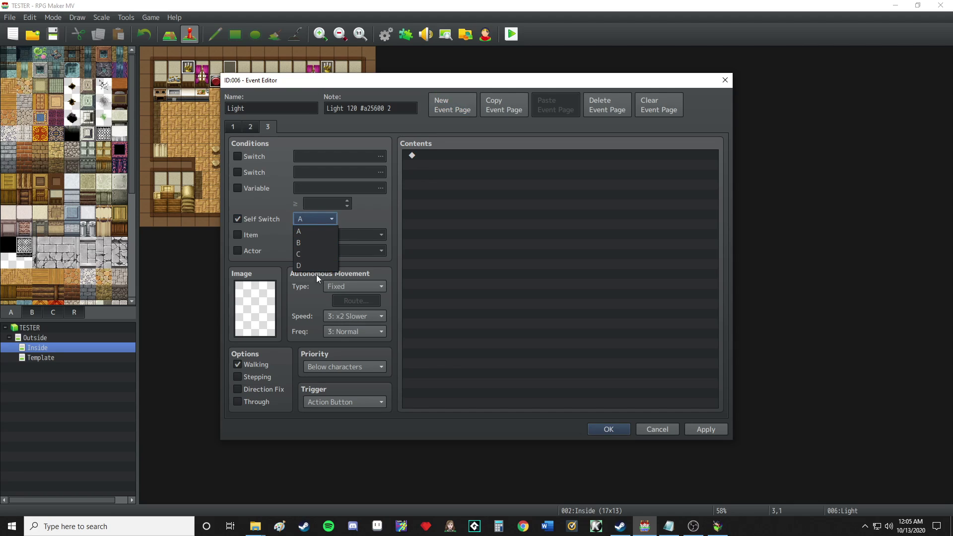
pyautogui.click(316, 268)
pyautogui.doubleClick(454, 295)
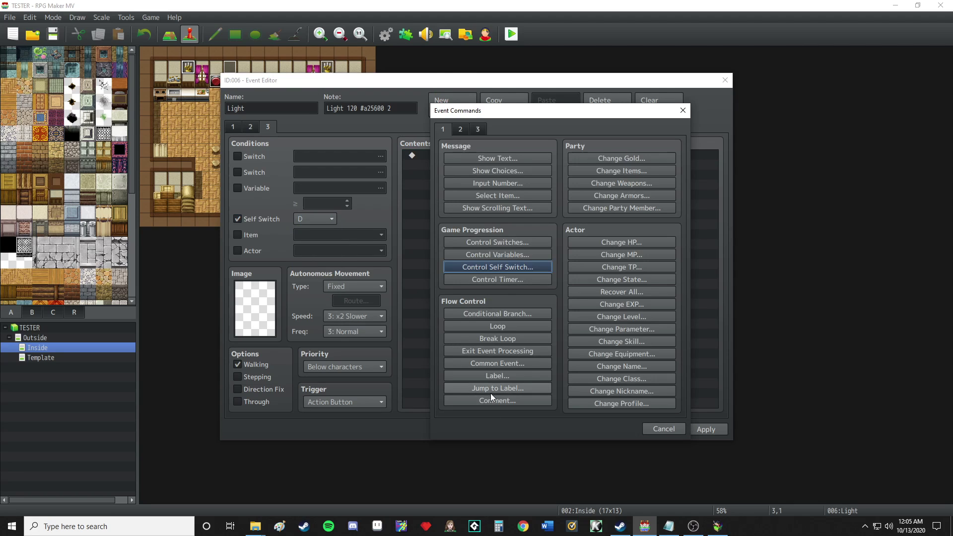
pyautogui.click(482, 270)
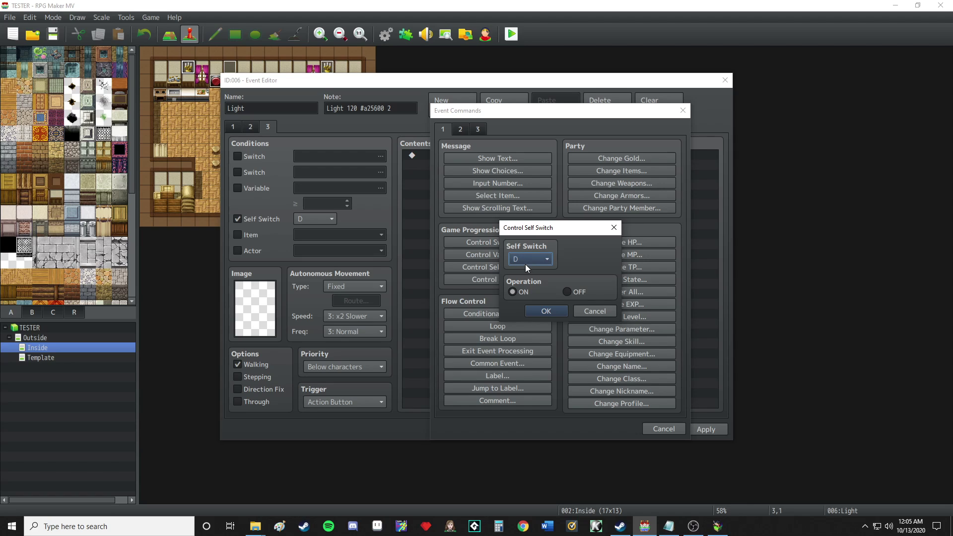
pyautogui.click(567, 291)
pyautogui.click(546, 311)
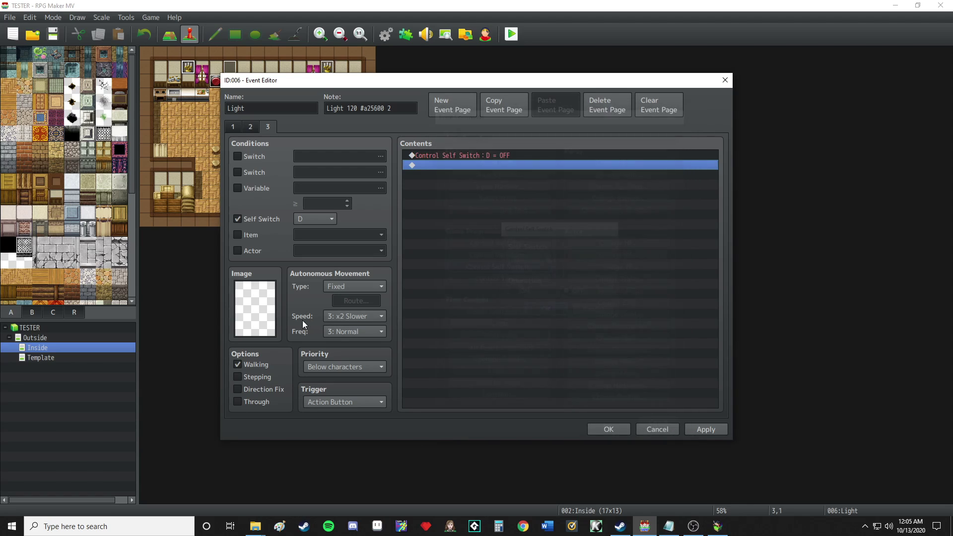
# Add a // comment to page 3 and paste extra copies of it.
pyautogui.doubleClick(433, 165)
pyautogui.click(655, 429)
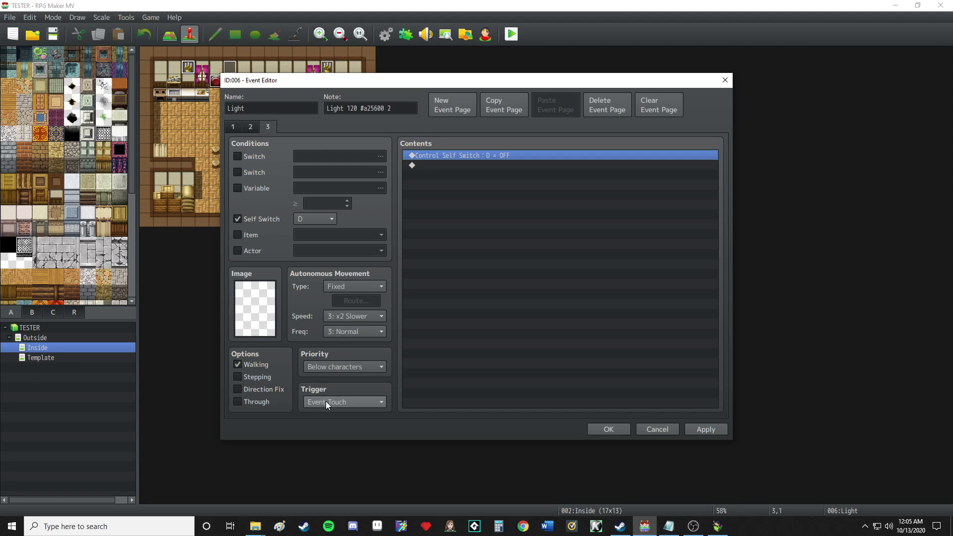
pyautogui.scroll(-1, 325, 401)
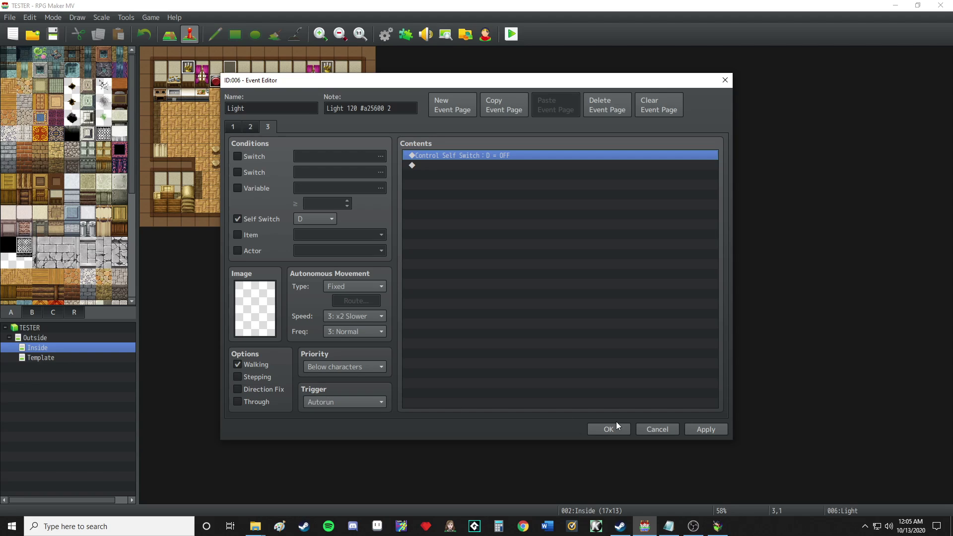
pyautogui.doubleClick(466, 165)
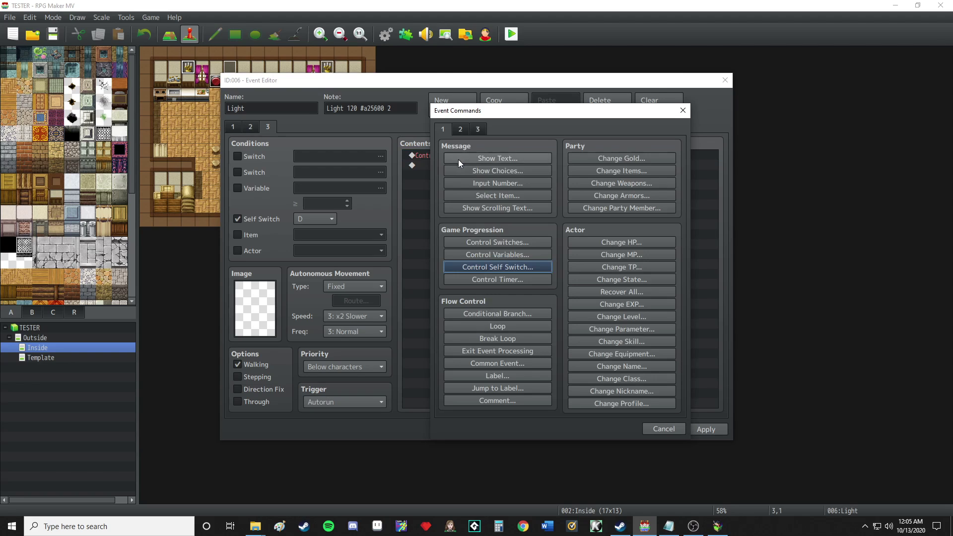
pyautogui.click(522, 403)
pyautogui.write('//')
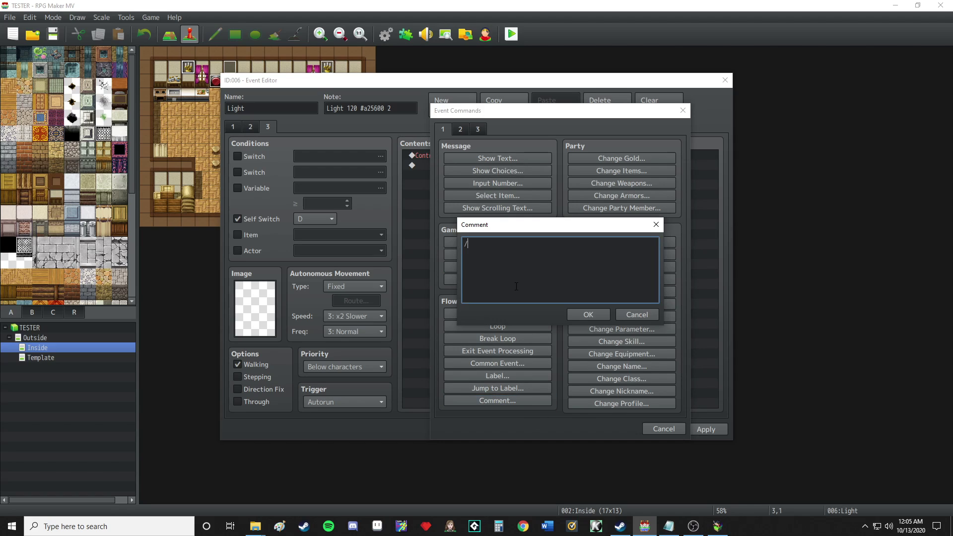
pyautogui.click(588, 315)
pyautogui.click(447, 156)
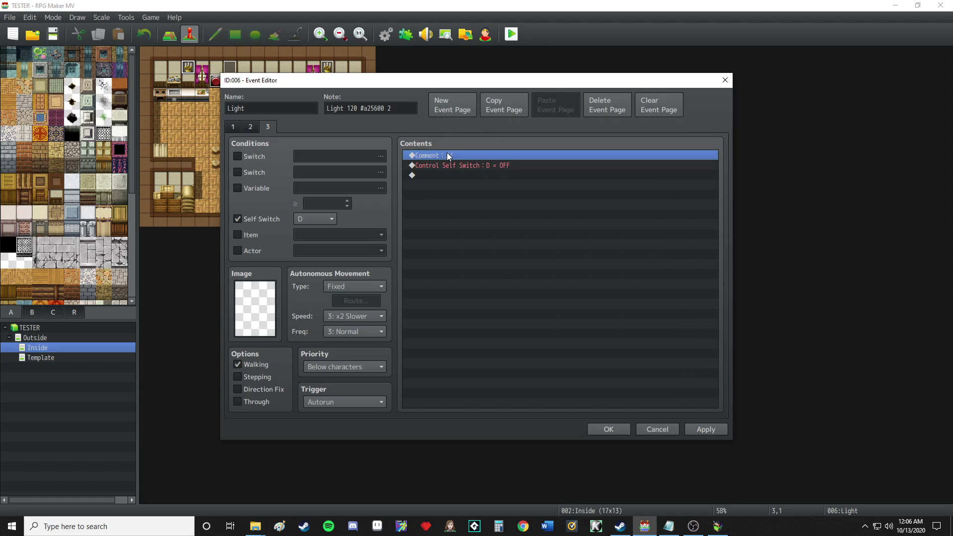
pyautogui.hotkey('ctrl', 'c')
pyautogui.hotkey('ctrl', 'v')
pyautogui.hotkey('ctrl', 'v')
pyautogui.hotkey('ctrl', 'v')
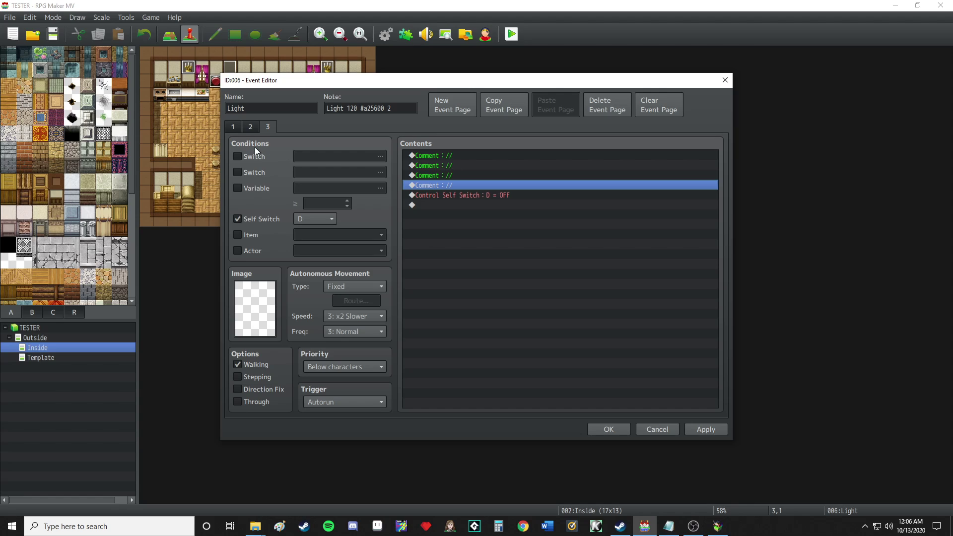
# Review the Light event's pages 1 and 2, then return to page 3.
pyautogui.click(231, 128)
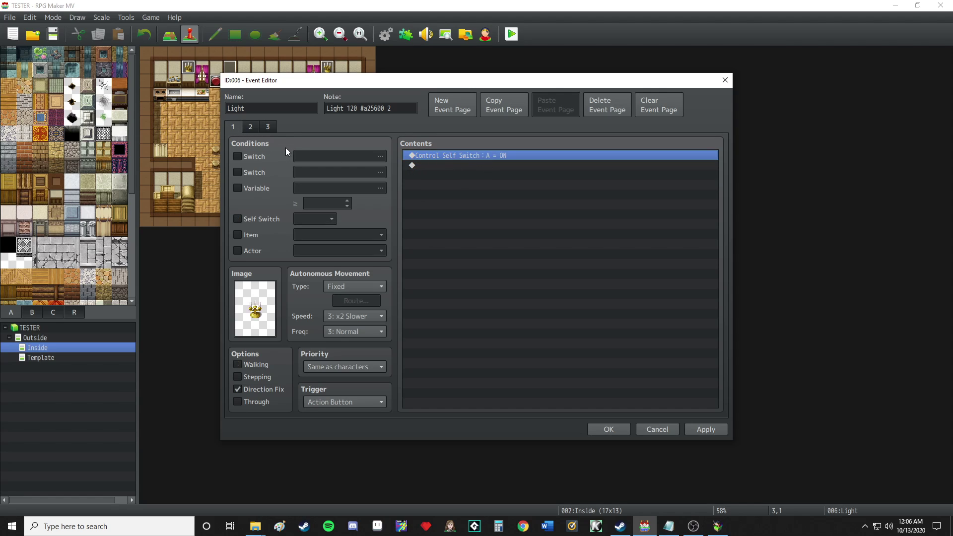
pyautogui.click(248, 127)
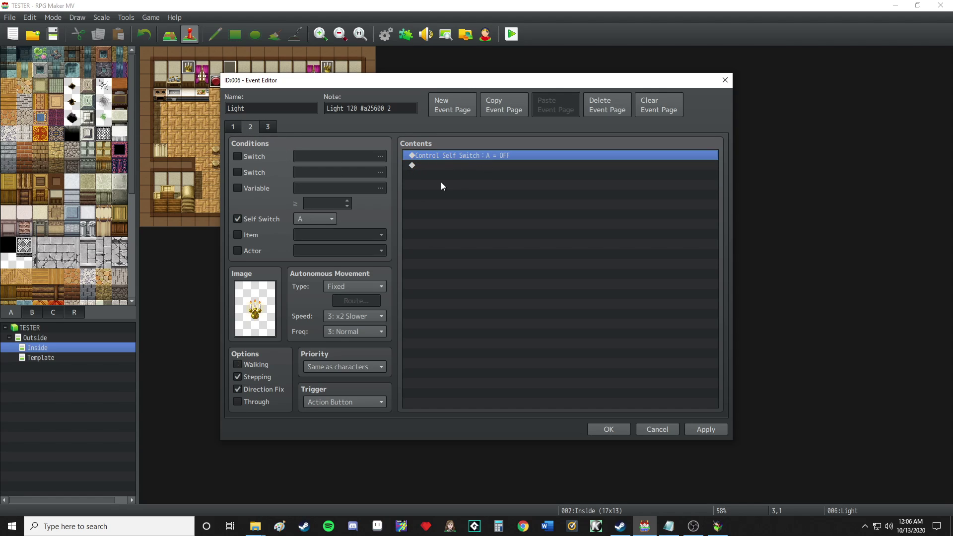
pyautogui.click(265, 128)
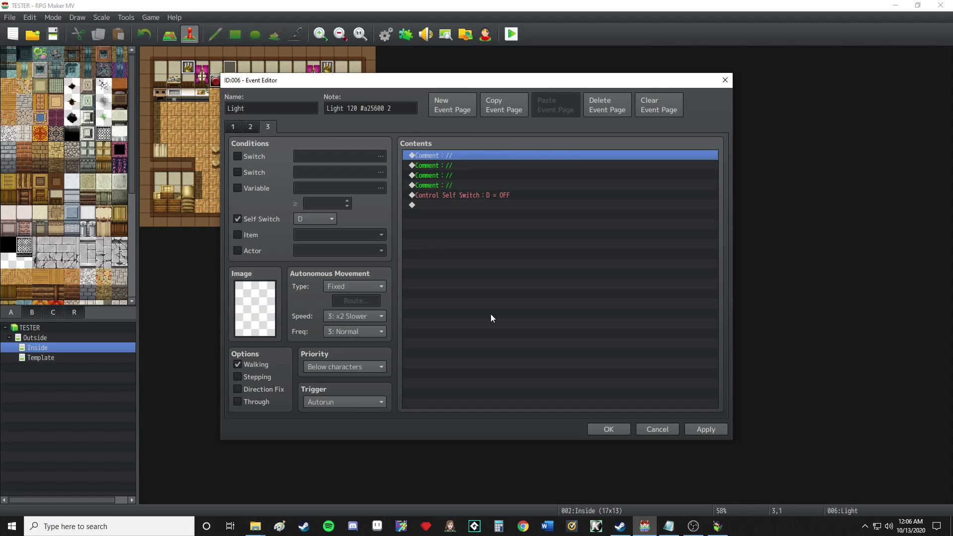